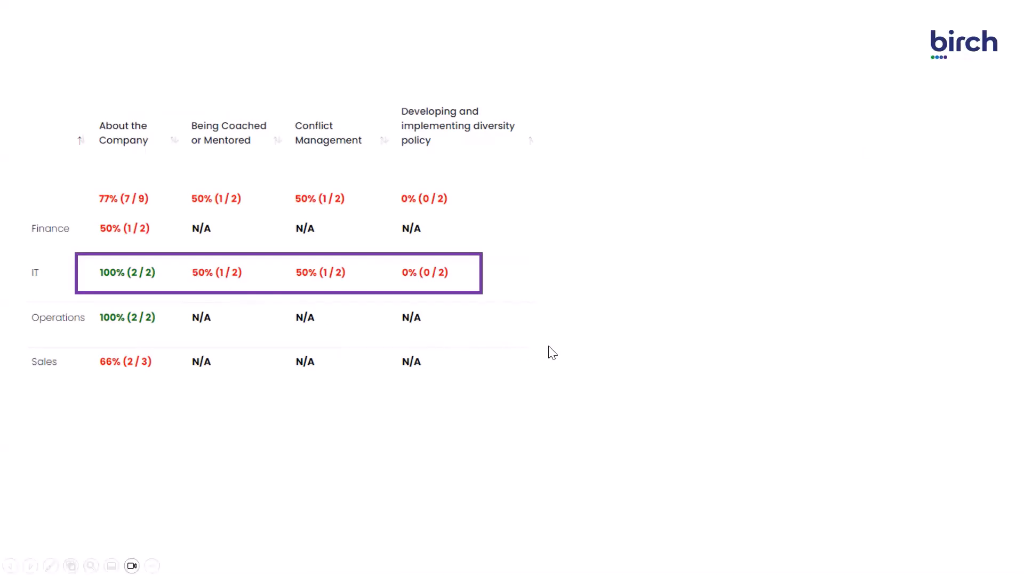
click(633, 354)
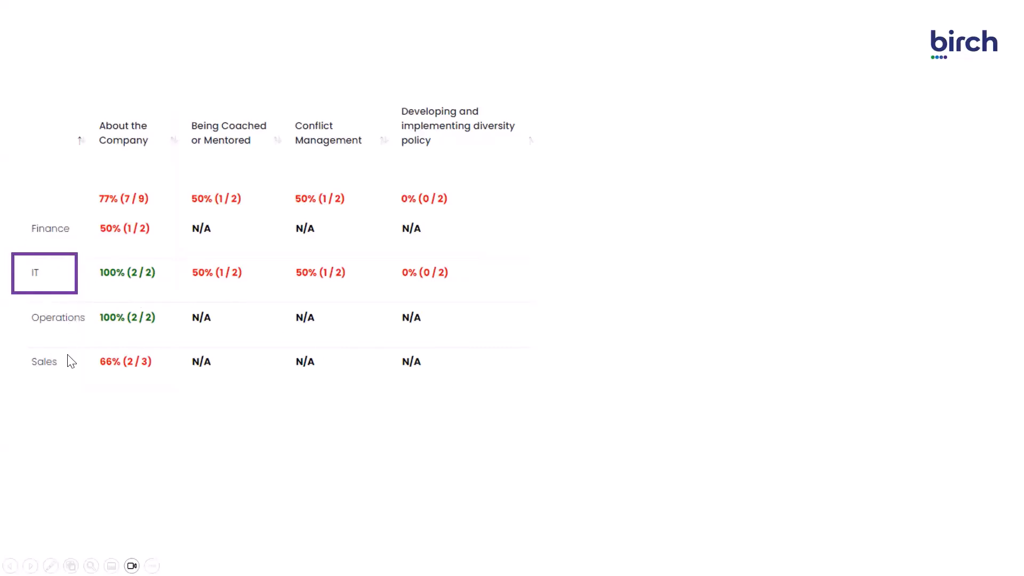
click(708, 336)
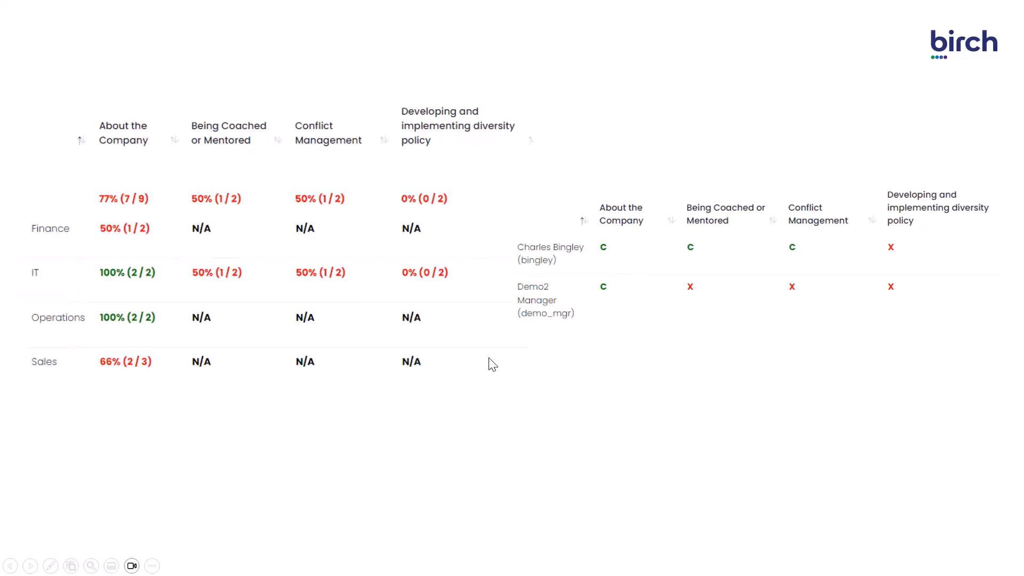
click(516, 369)
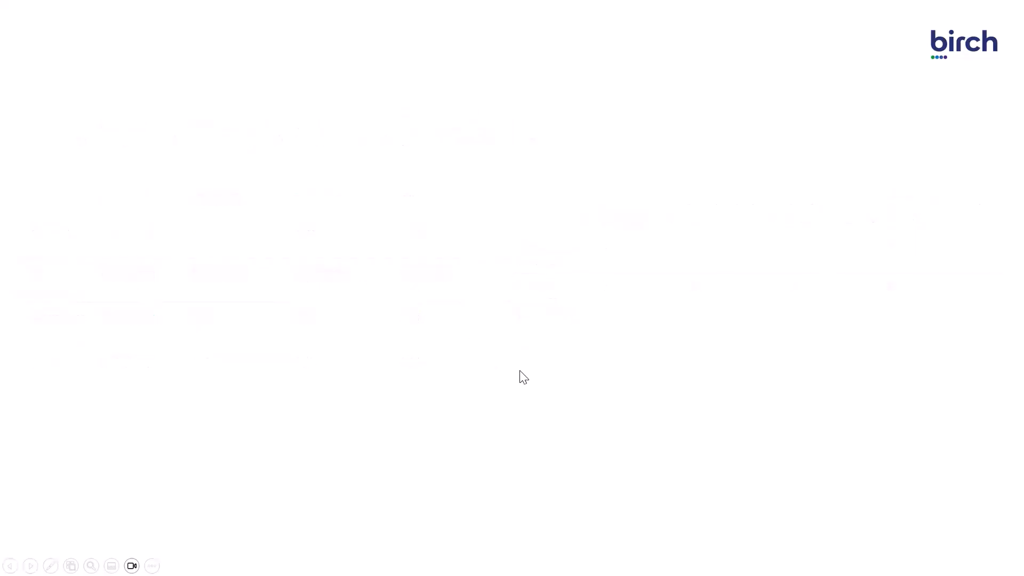
click(520, 370)
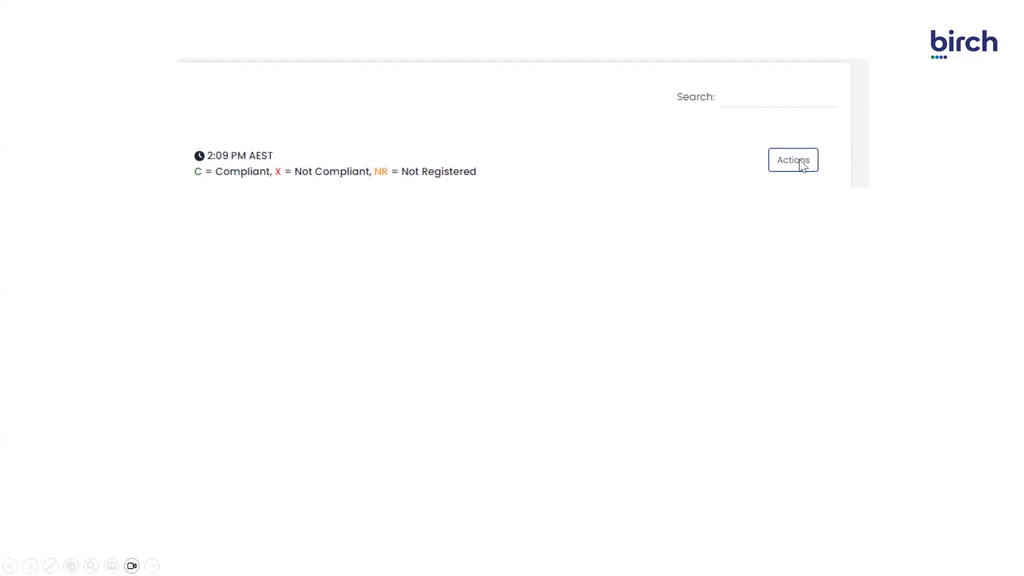
click(770, 282)
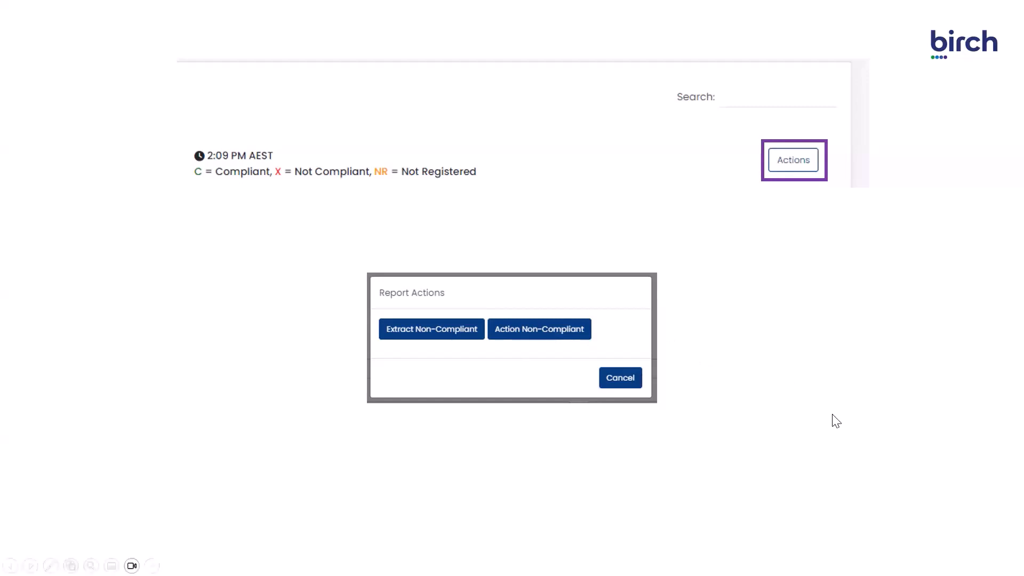
click(819, 420)
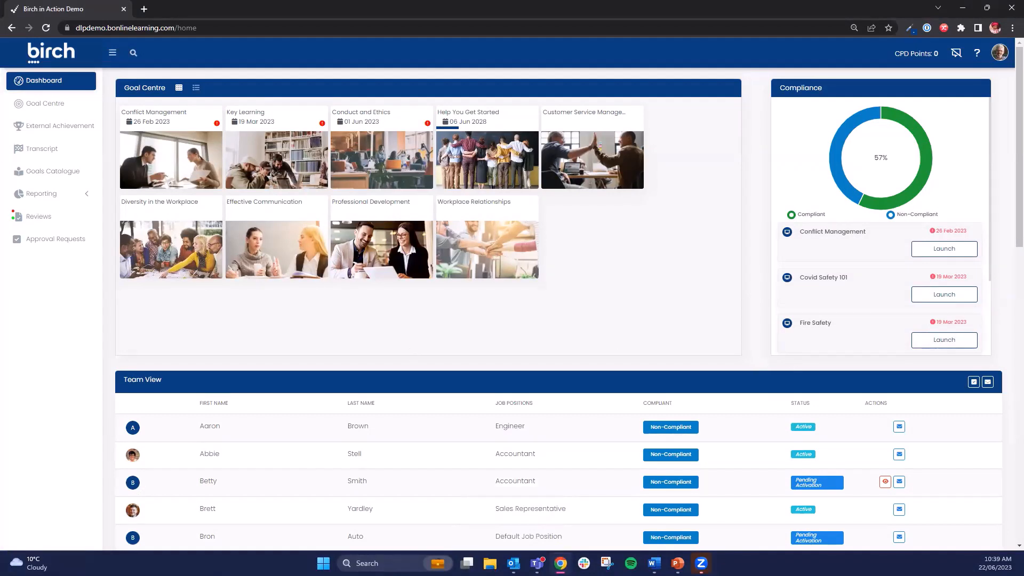
- Open the standard reports under Reporting and choose the Goal Completion report
click(67, 196)
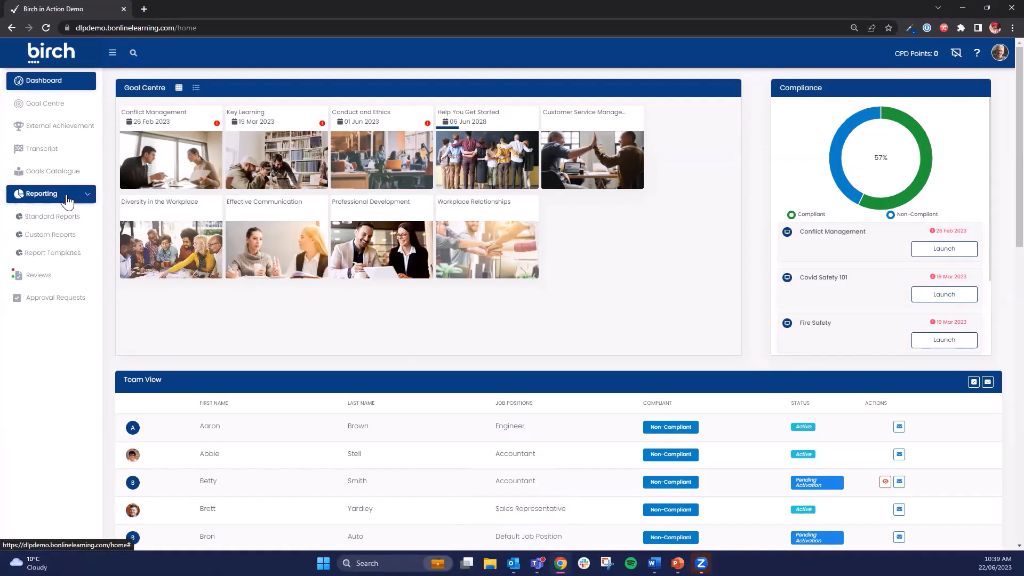
click(65, 216)
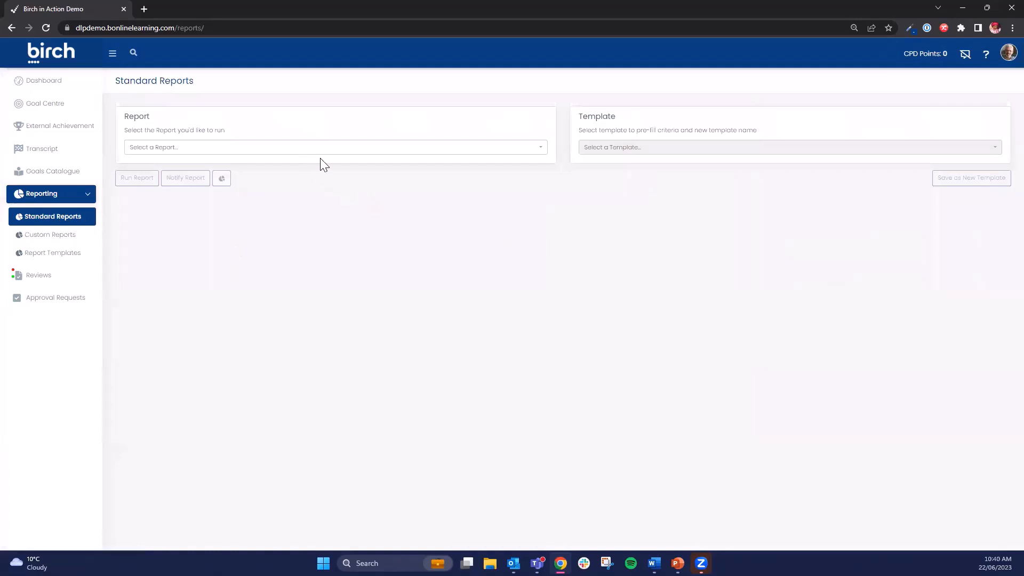
click(377, 151)
click(255, 173)
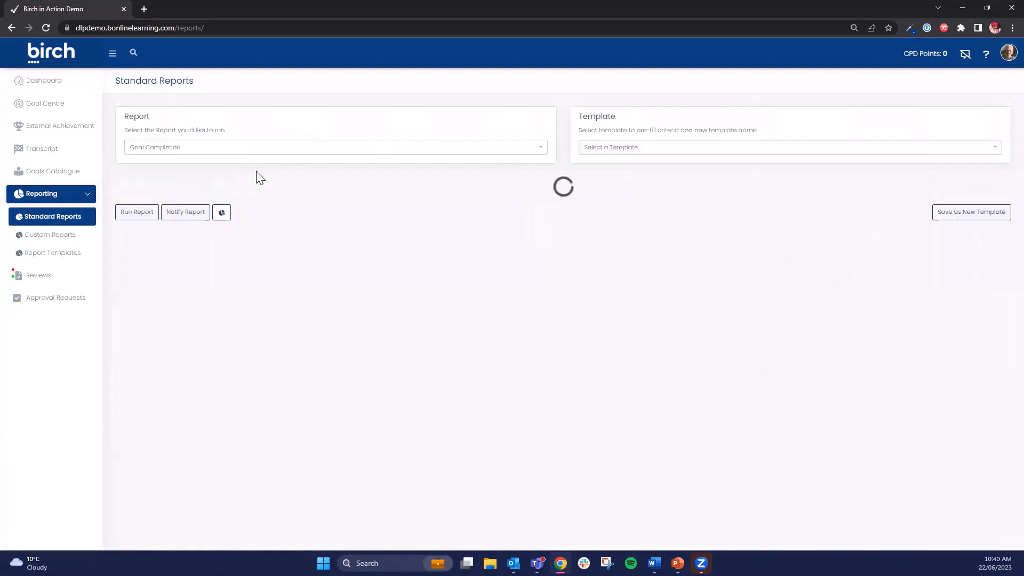
- Try the Goal Completion Overview report type and set the report back to Goal Completion
click(251, 151)
click(203, 198)
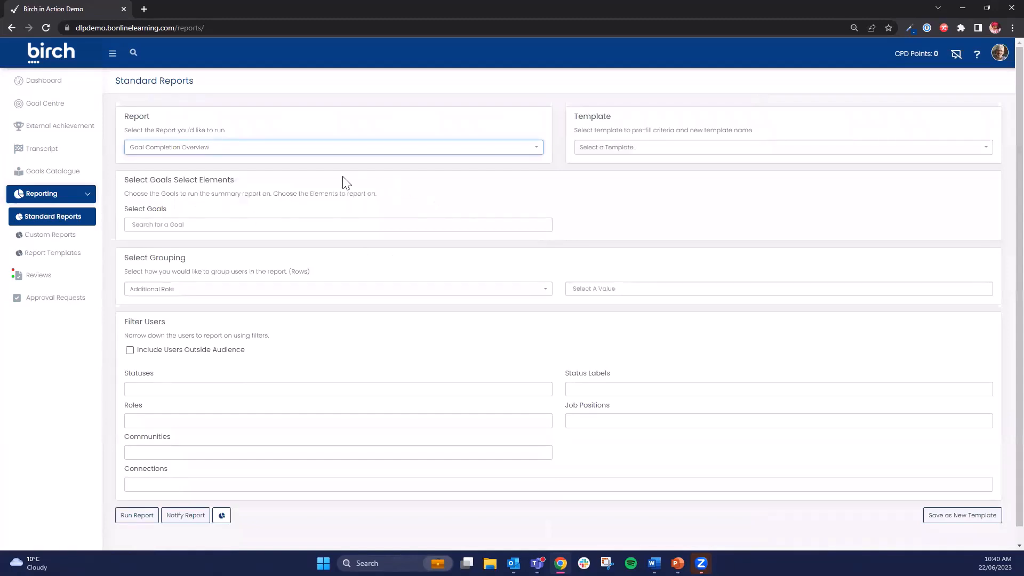
click(251, 150)
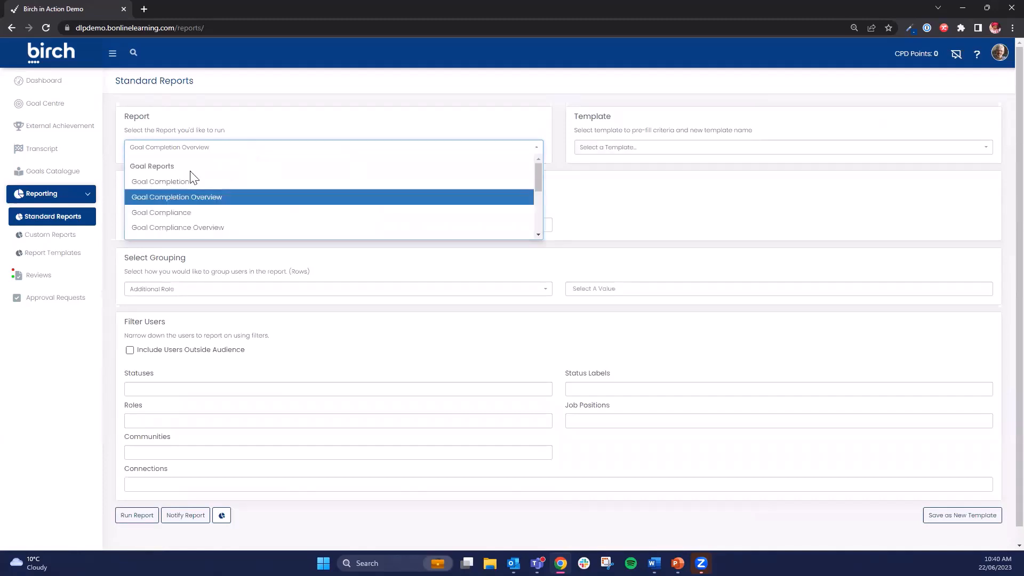
click(184, 178)
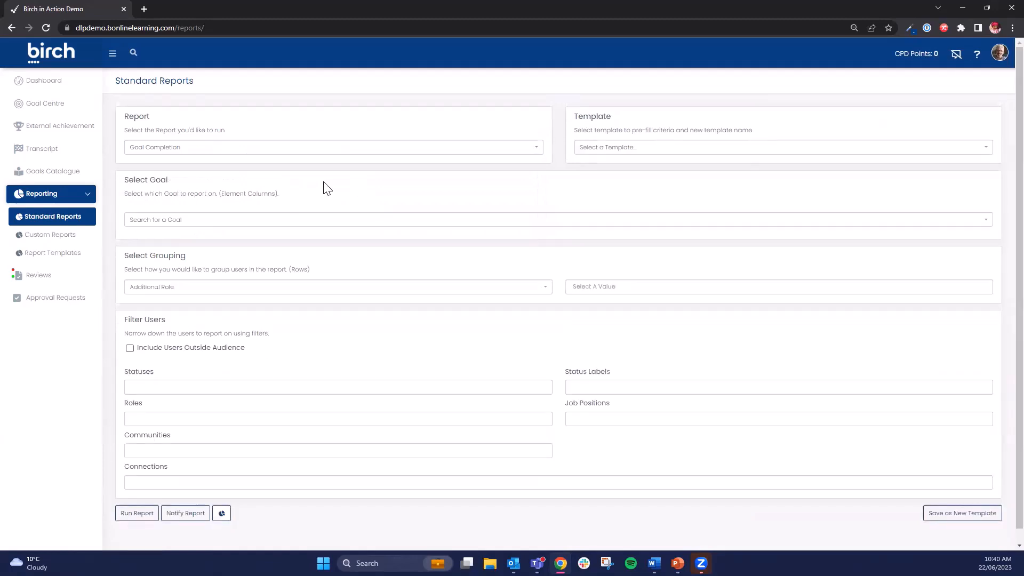
- Search for "Welcome", select the goal Welcome to B Online Learning, and limit it to the Mustknows and Australia streams
click(281, 220)
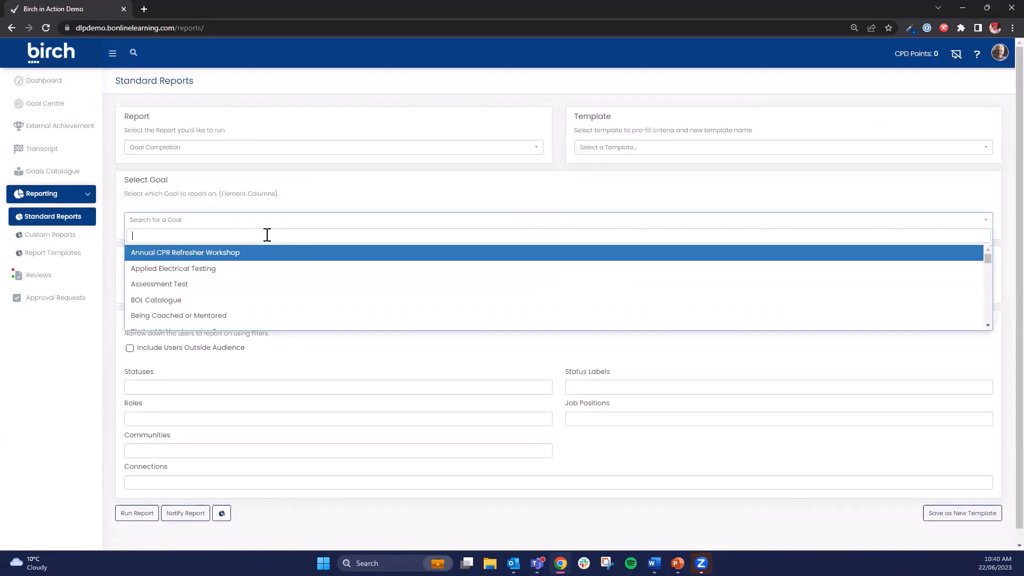
text(Welcome)
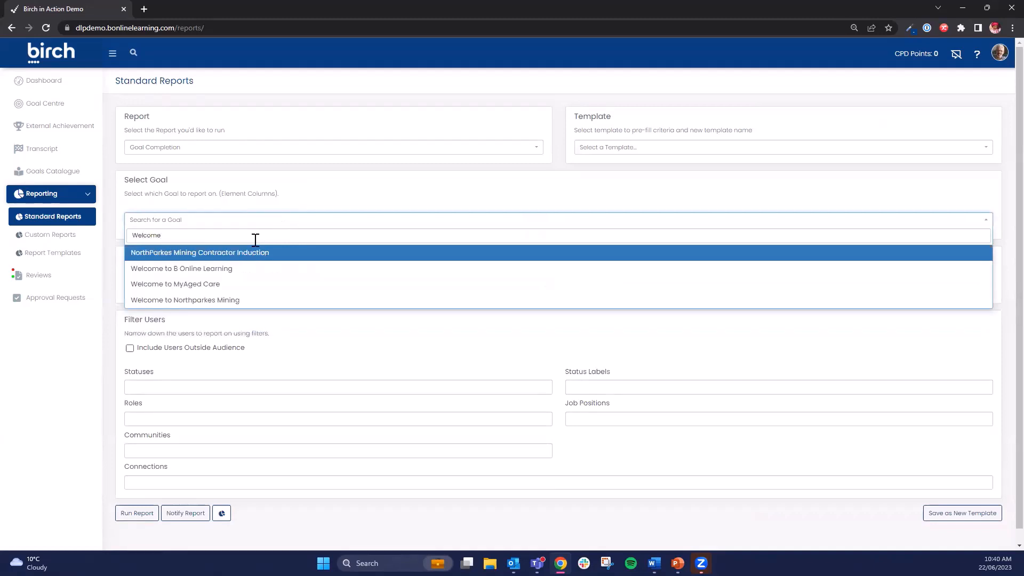
click(226, 268)
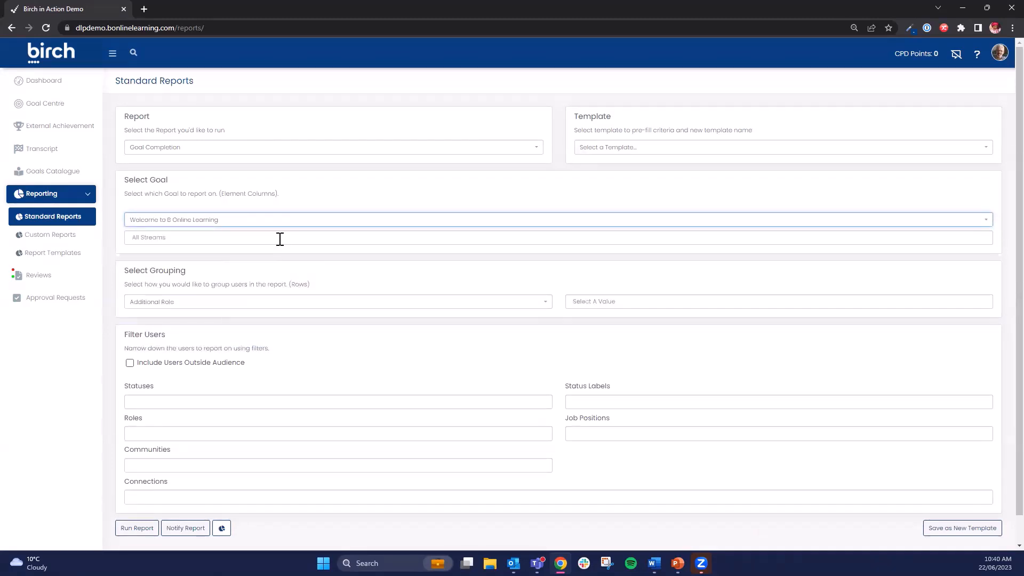
click(206, 237)
click(176, 279)
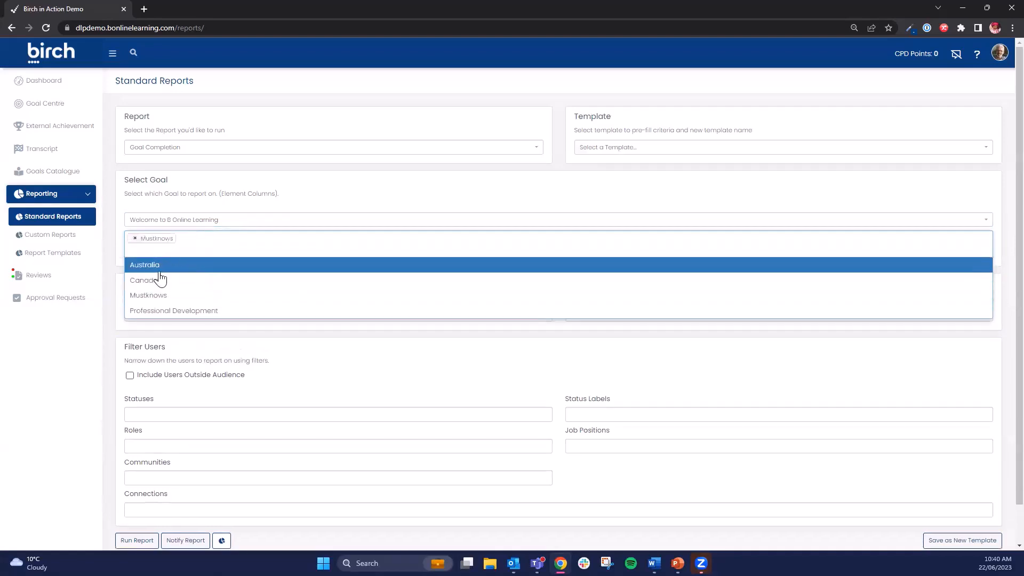
click(157, 267)
click(359, 206)
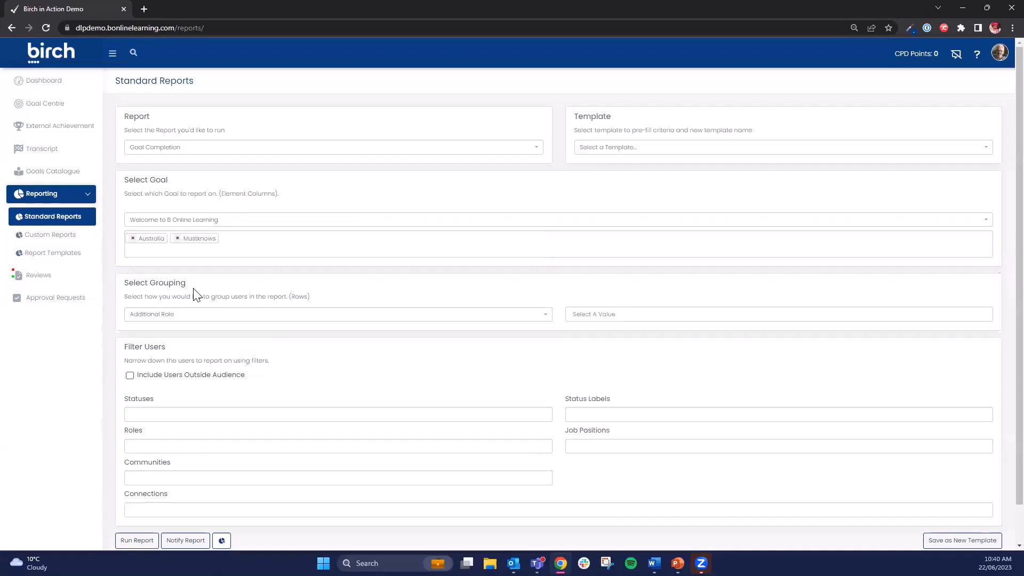
- Look through the grouping options, group the report rows by Division, and view the available division values
click(201, 318)
scroll(199, 346, down, 1)
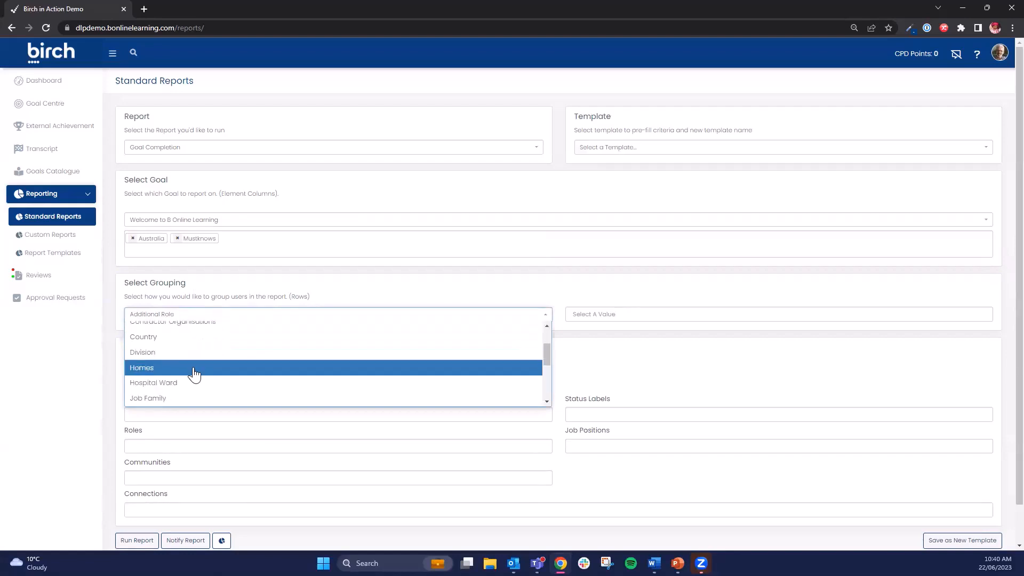
scroll(194, 372, down, 1)
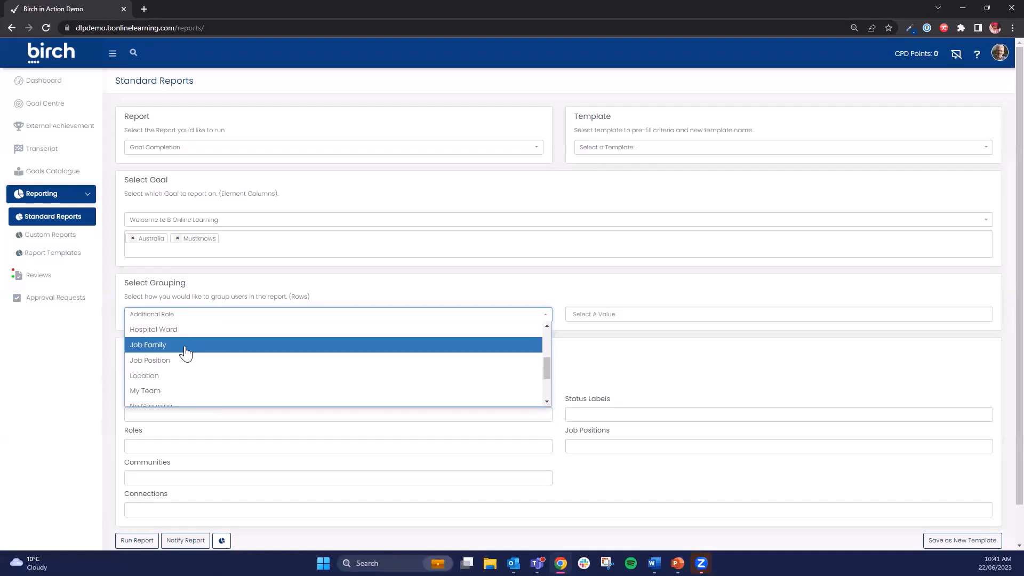
scroll(177, 362, up, 5)
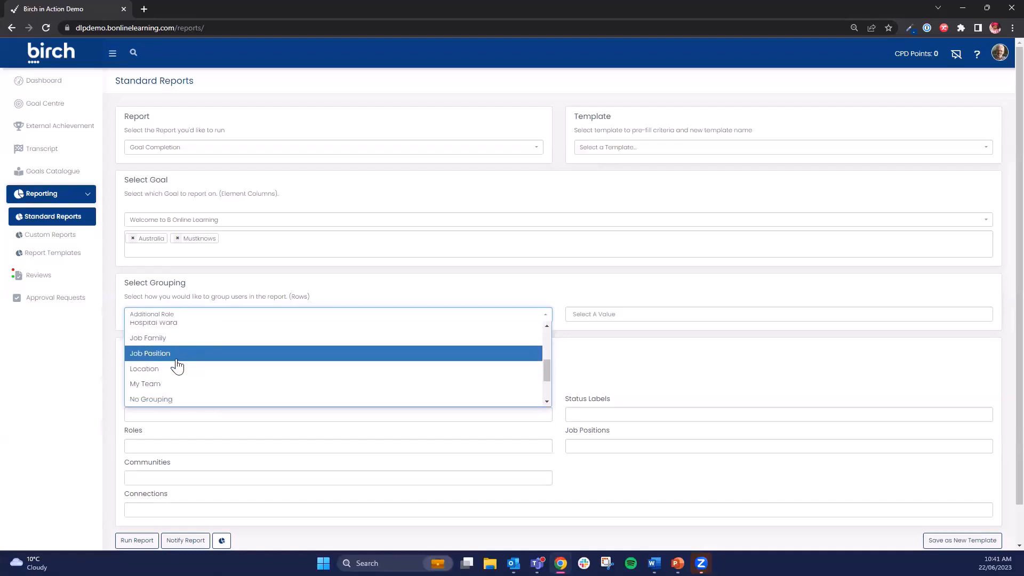
scroll(177, 365, down, 2)
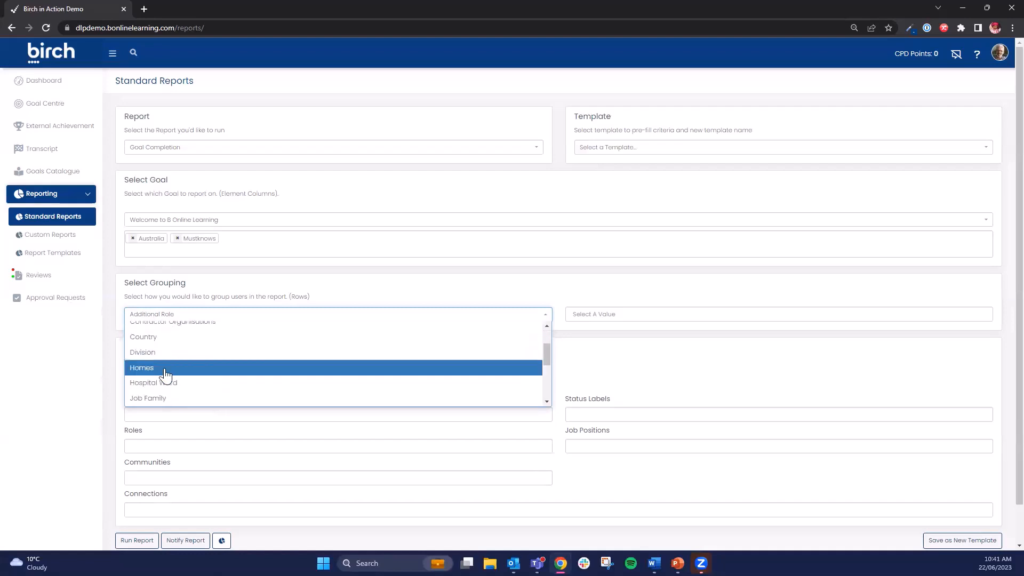
click(156, 351)
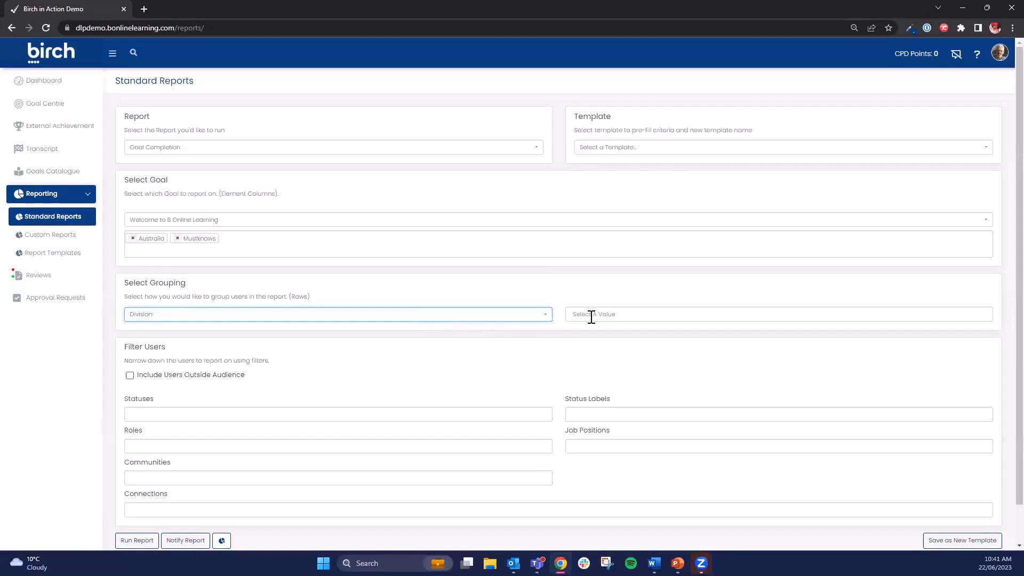
click(628, 315)
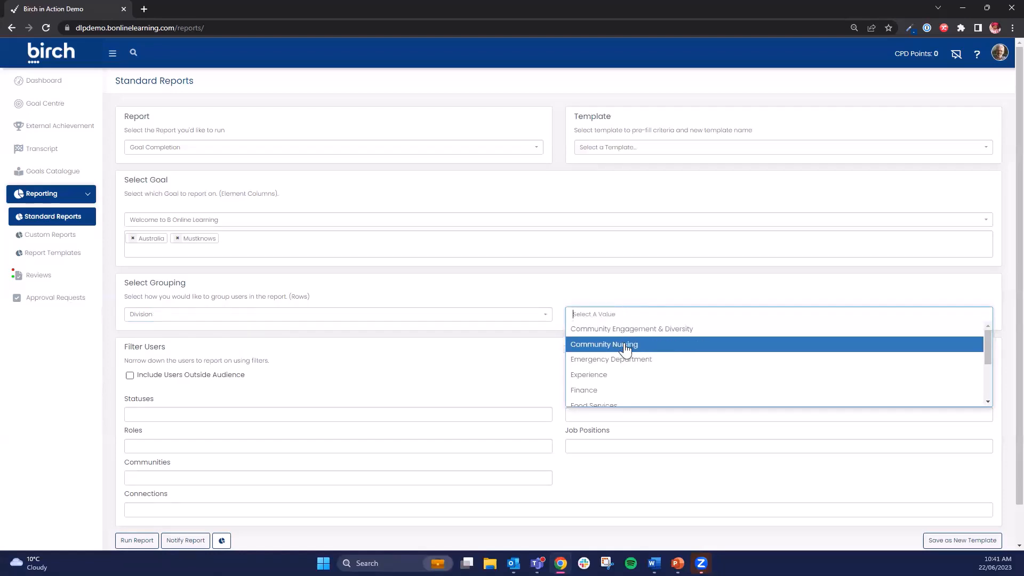
- Group the report rows by Job Position and add Sales Representative as a grouping value
click(479, 319)
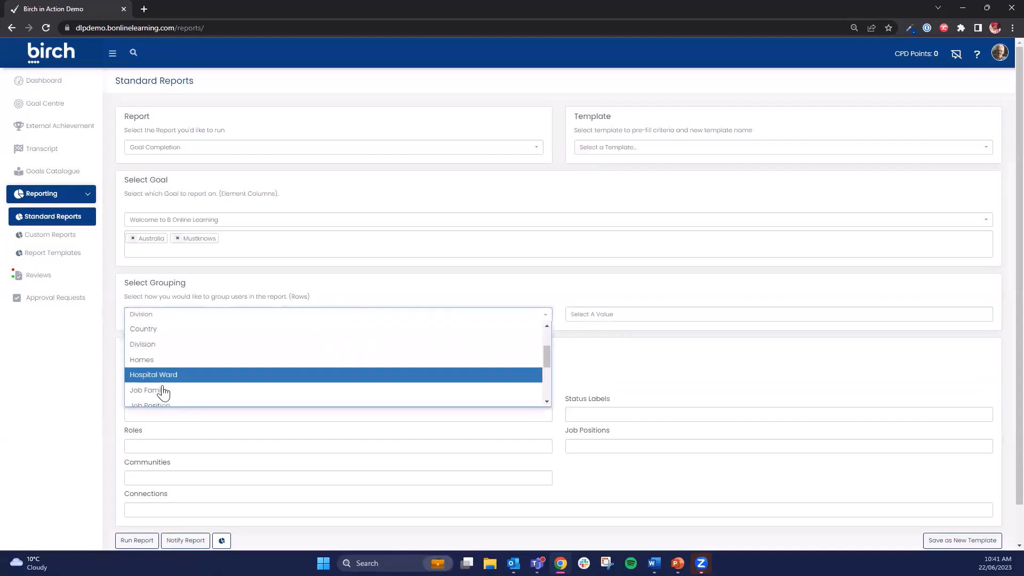
scroll(176, 379, down, 1)
click(162, 354)
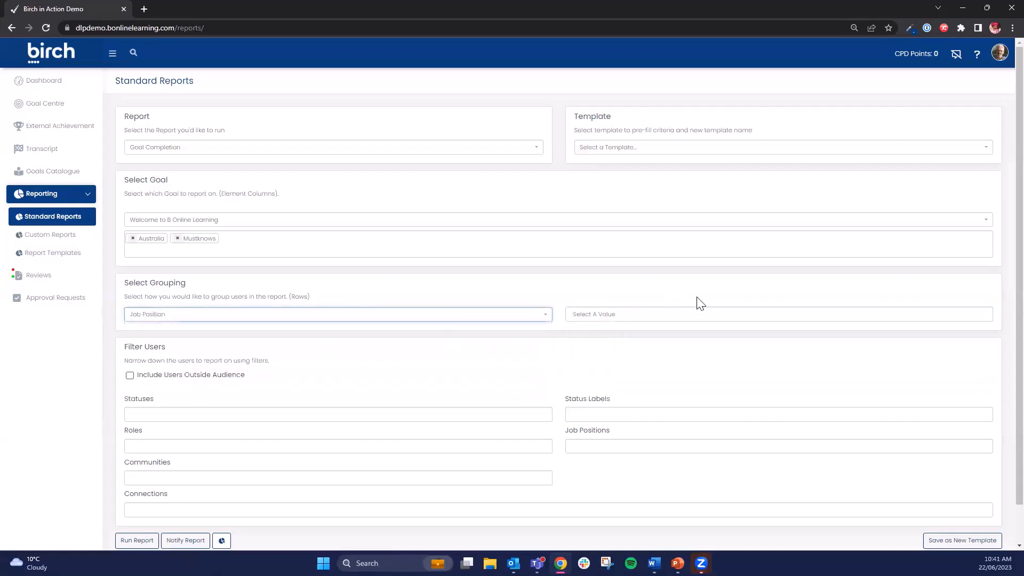
click(660, 314)
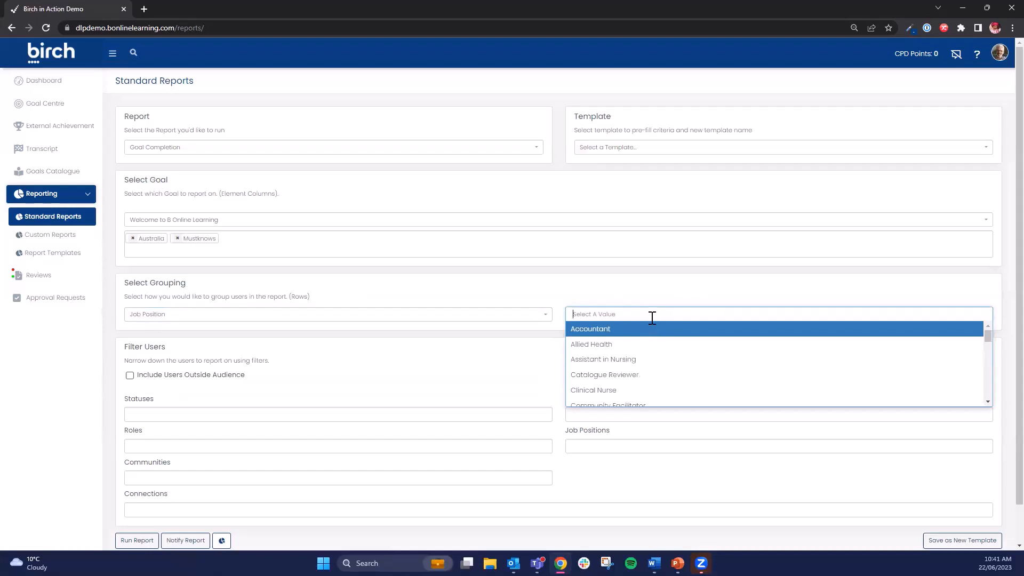
click(654, 313)
click(655, 313)
click(599, 313)
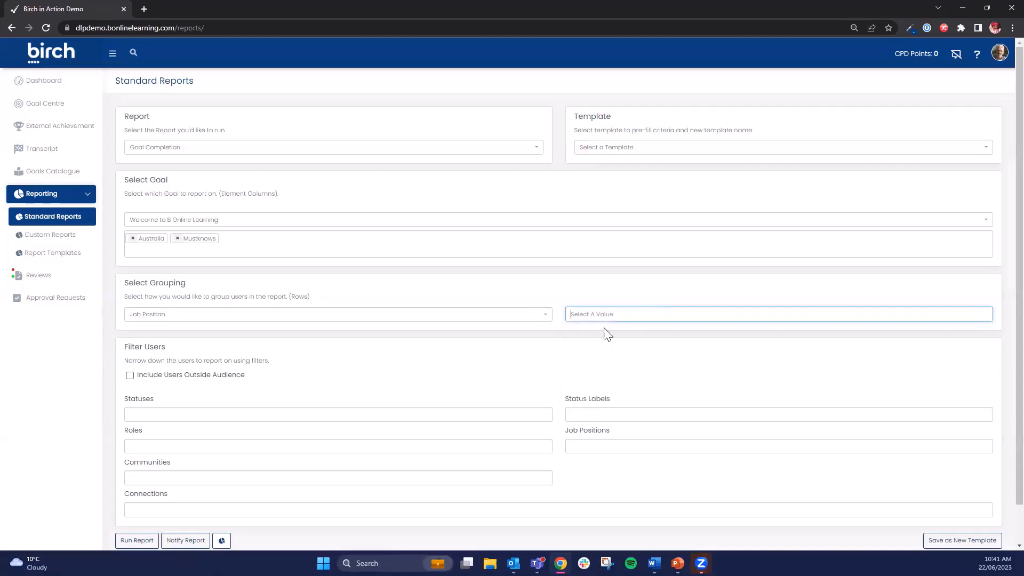
click(605, 314)
scroll(604, 355, down, 1)
scroll(604, 354, down, 6)
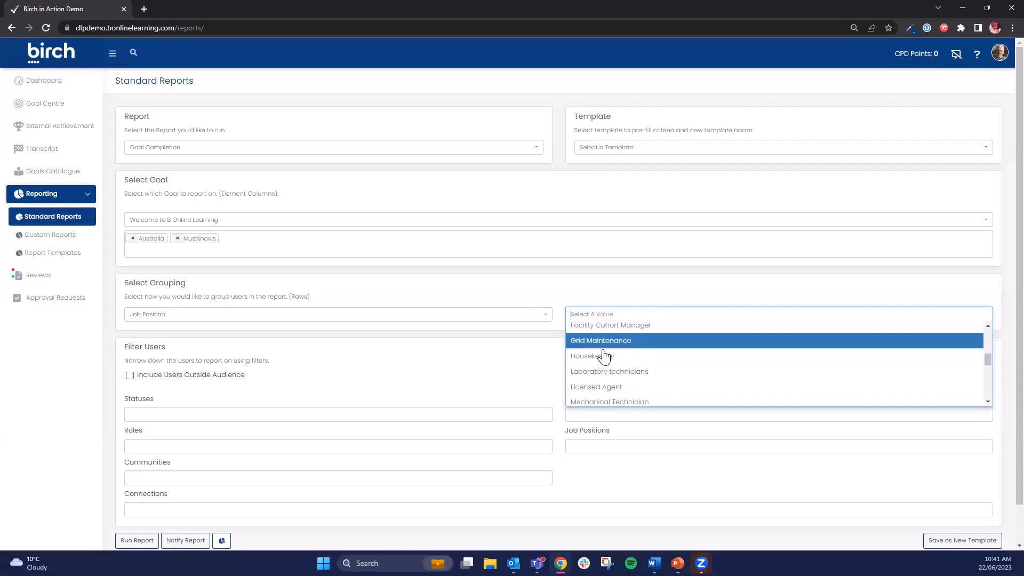
scroll(602, 368, down, 4)
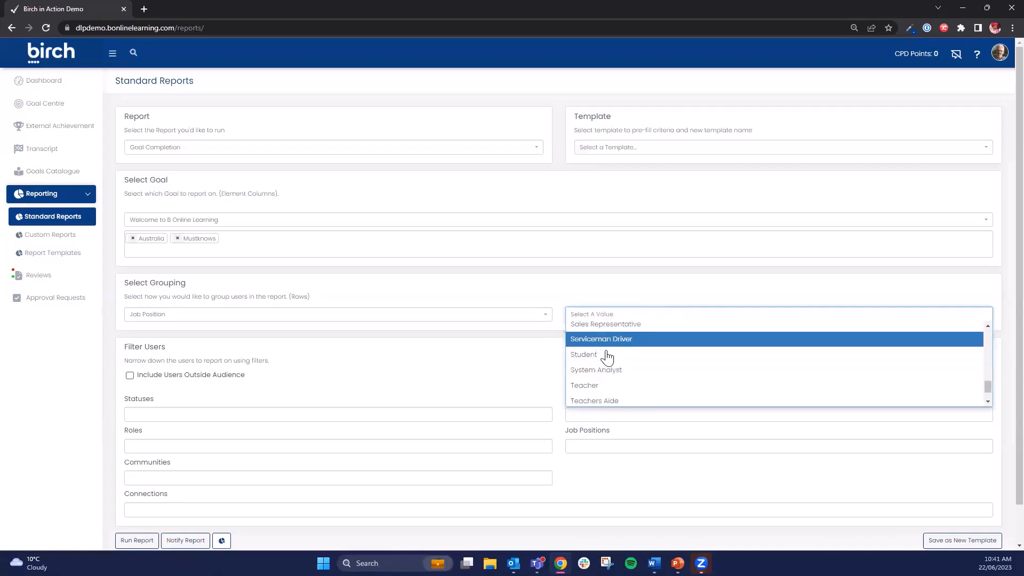
click(608, 382)
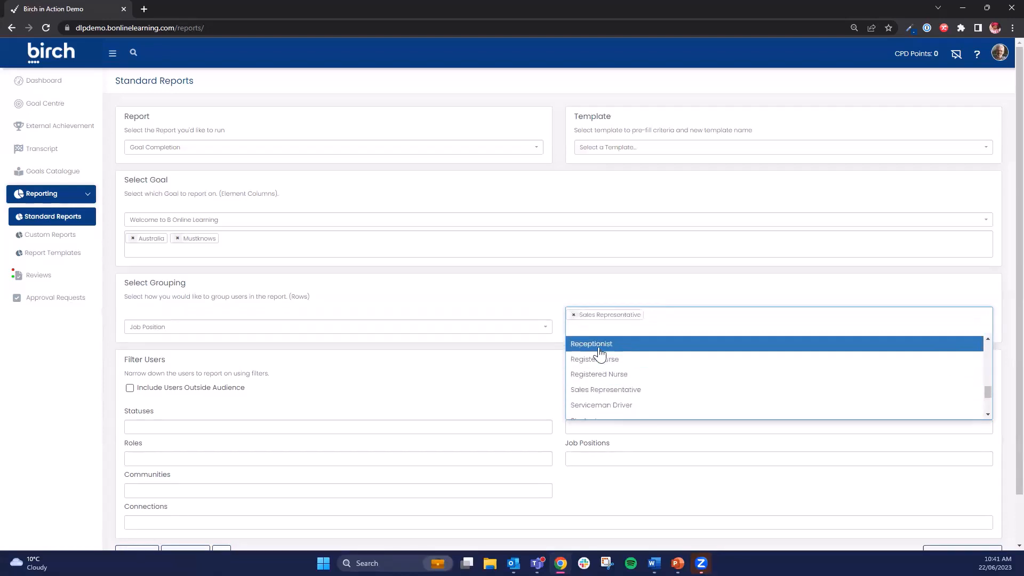
- Add Licensed Agent as a second job position grouping value and run the report
click(665, 320)
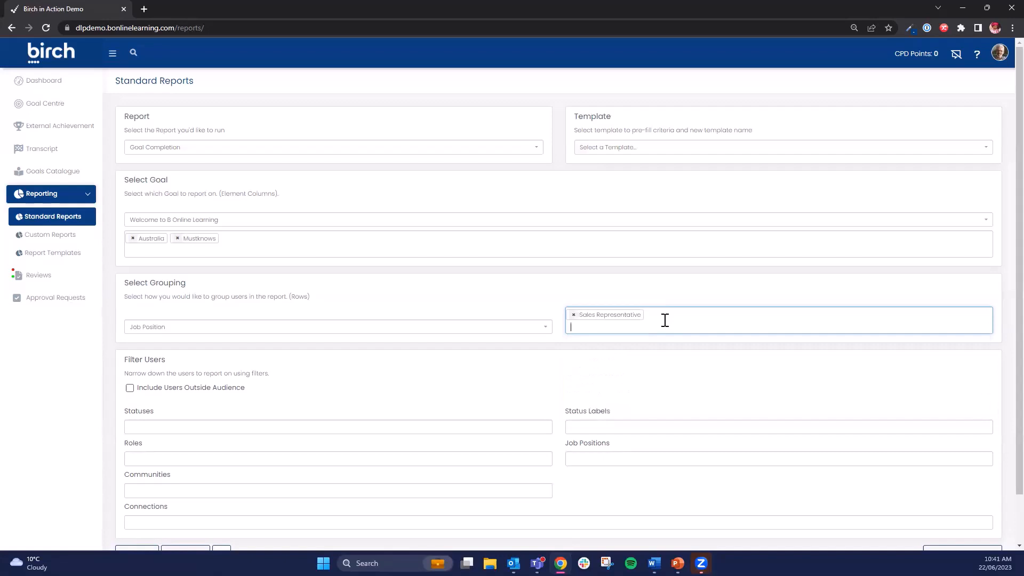
click(678, 323)
scroll(667, 328, down, 3)
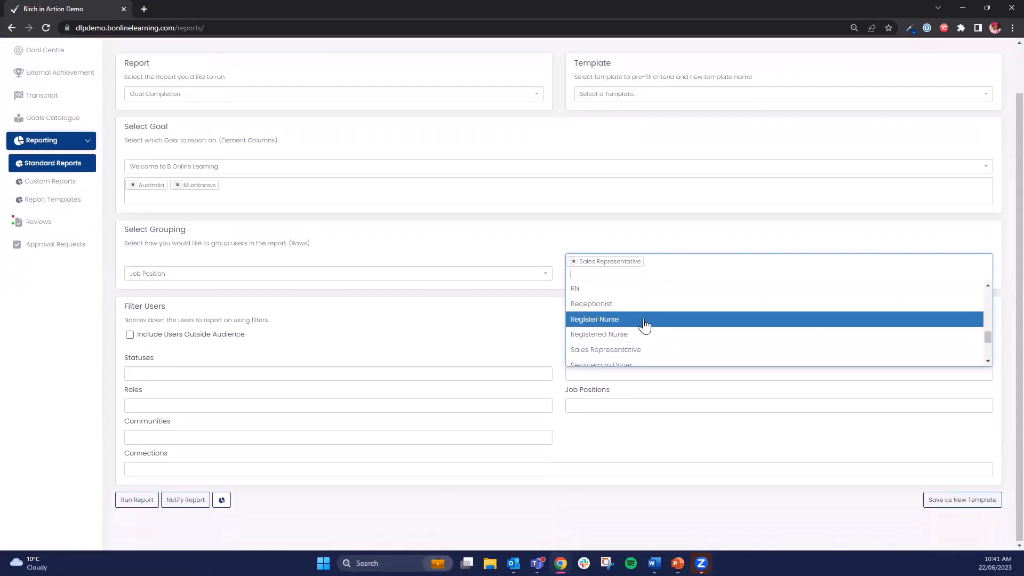
scroll(611, 328, up, 3)
click(602, 318)
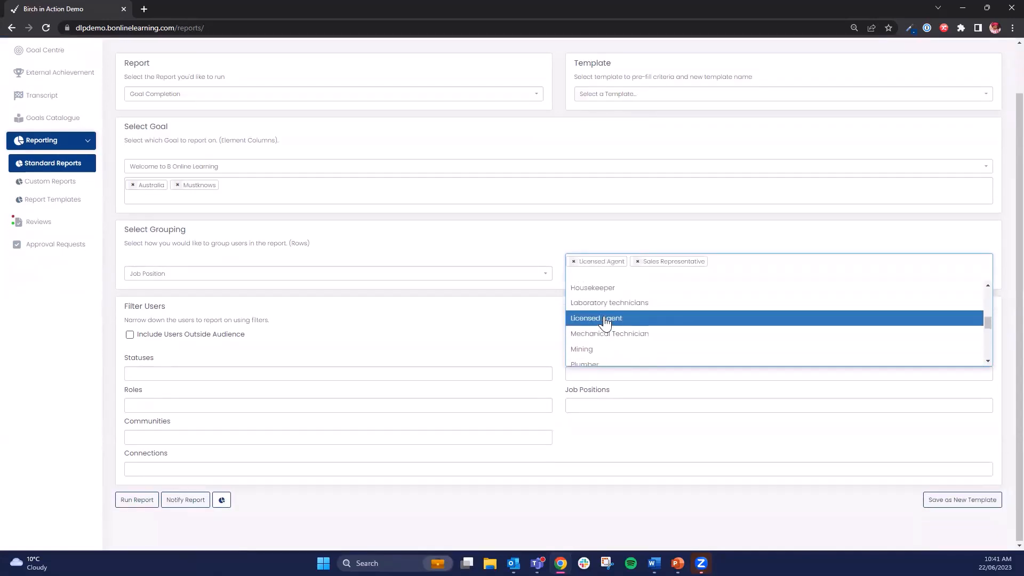
click(697, 244)
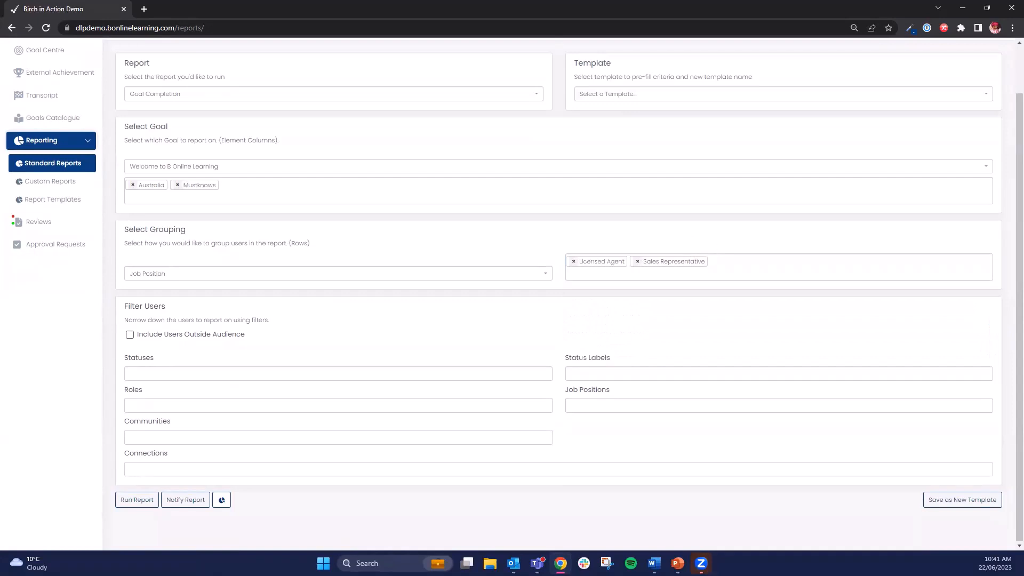
click(136, 500)
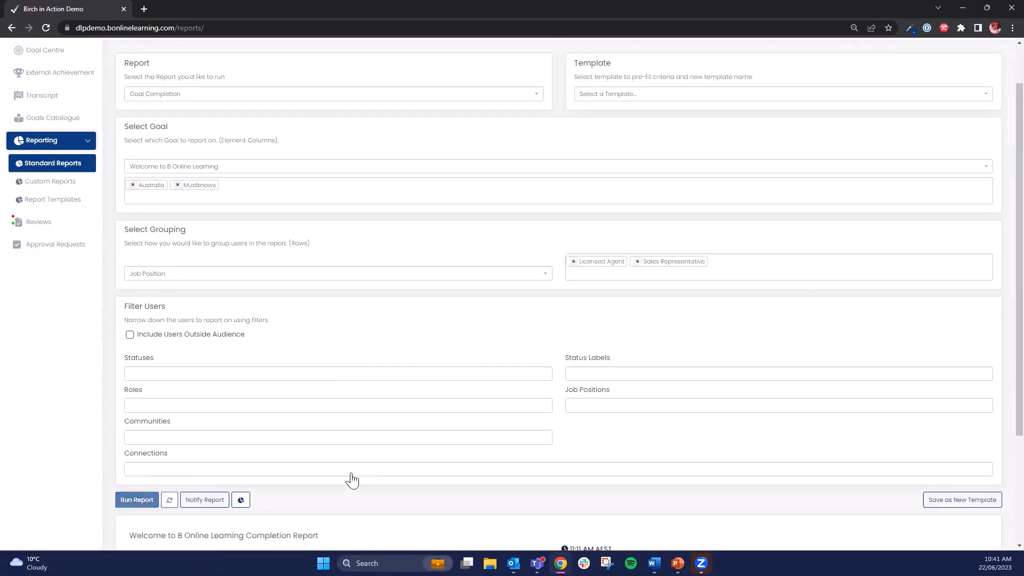
- Examine the Goal Completion results for the Licensed Agent and Sales Representative rows against the selected goal streams
scroll(342, 474, down, 3)
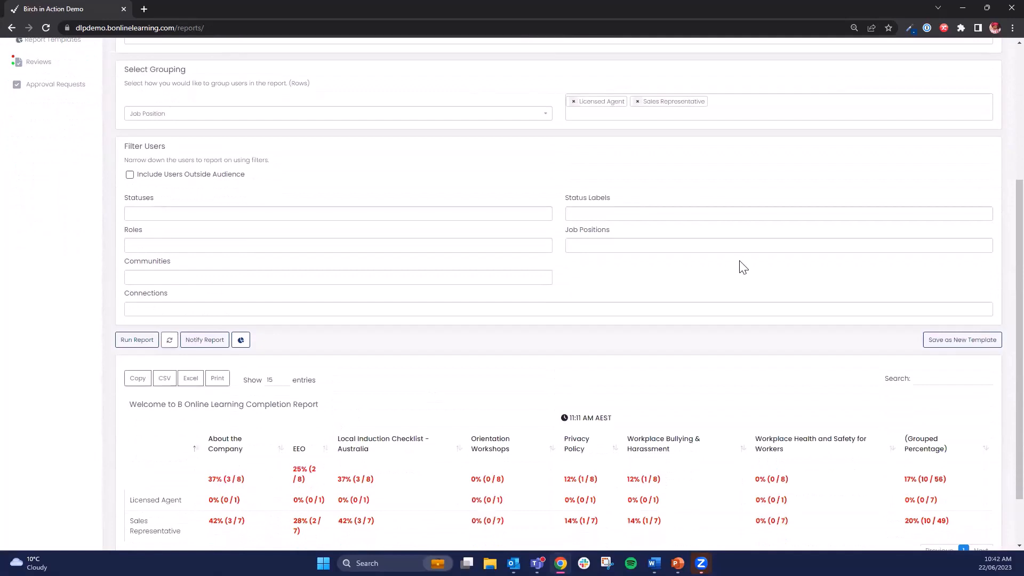
scroll(400, 367, up, 2)
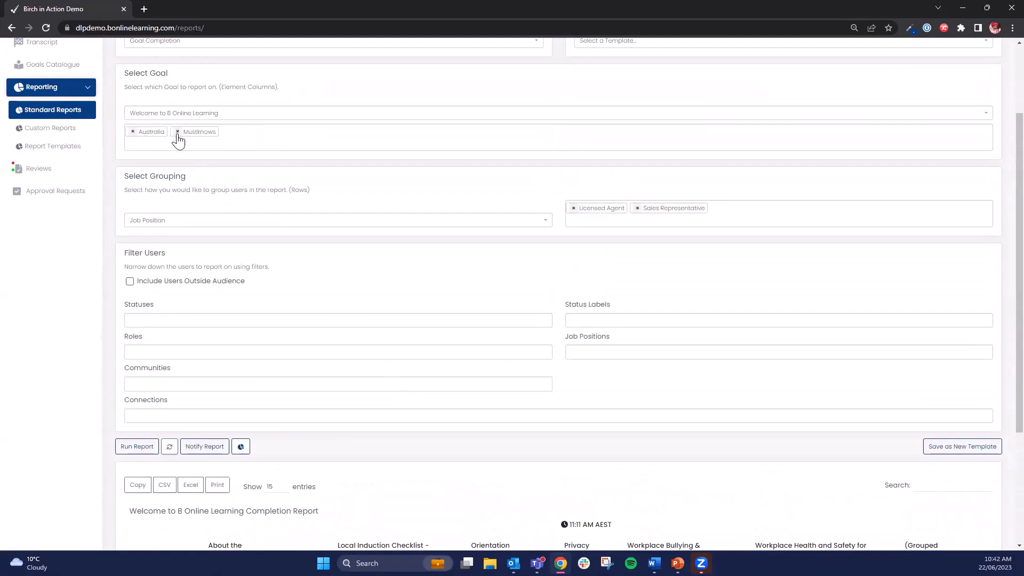
scroll(160, 267, down, 3)
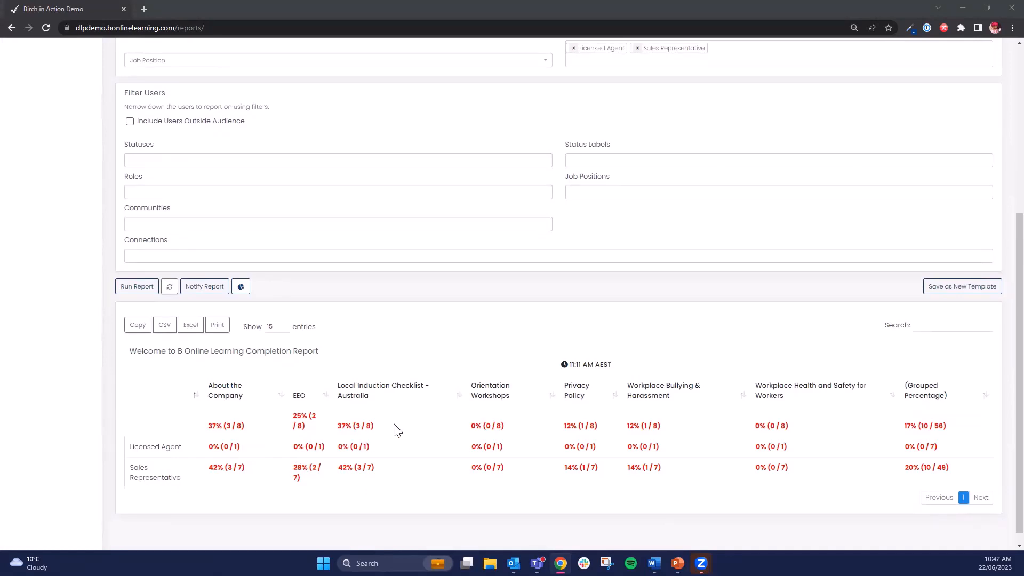
scroll(397, 431, up, 1)
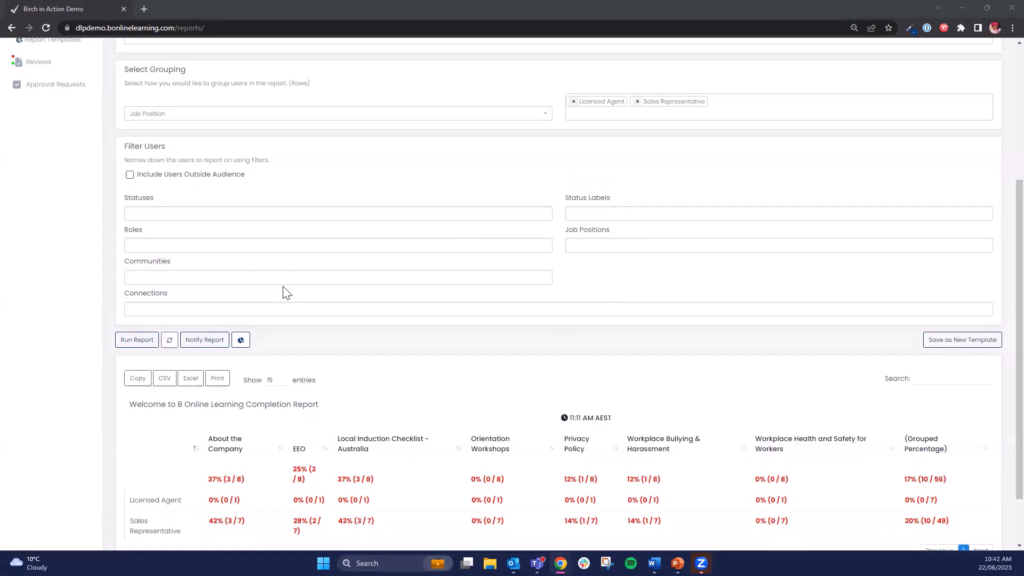
scroll(360, 380, up, 1)
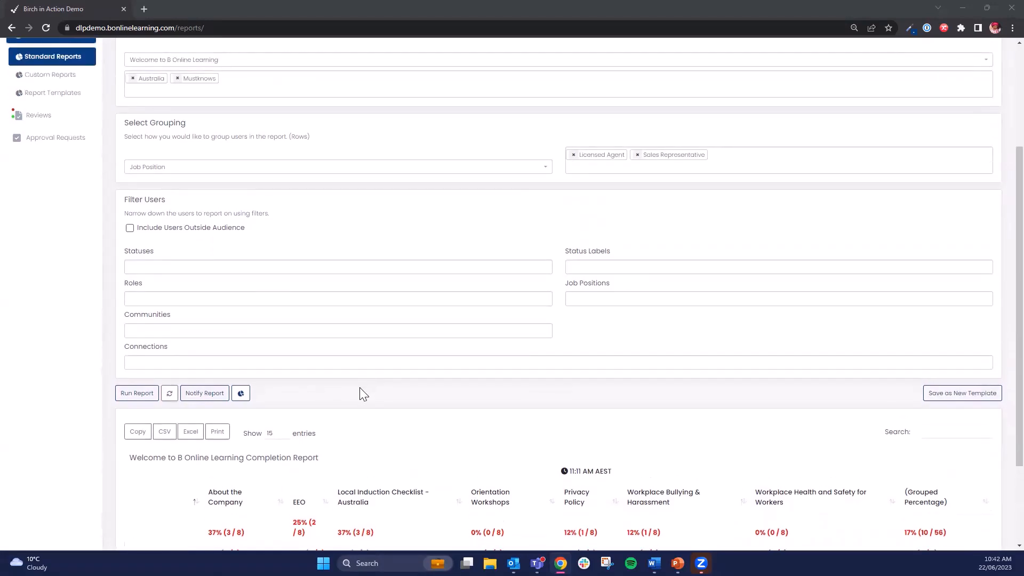
scroll(362, 394, down, 1)
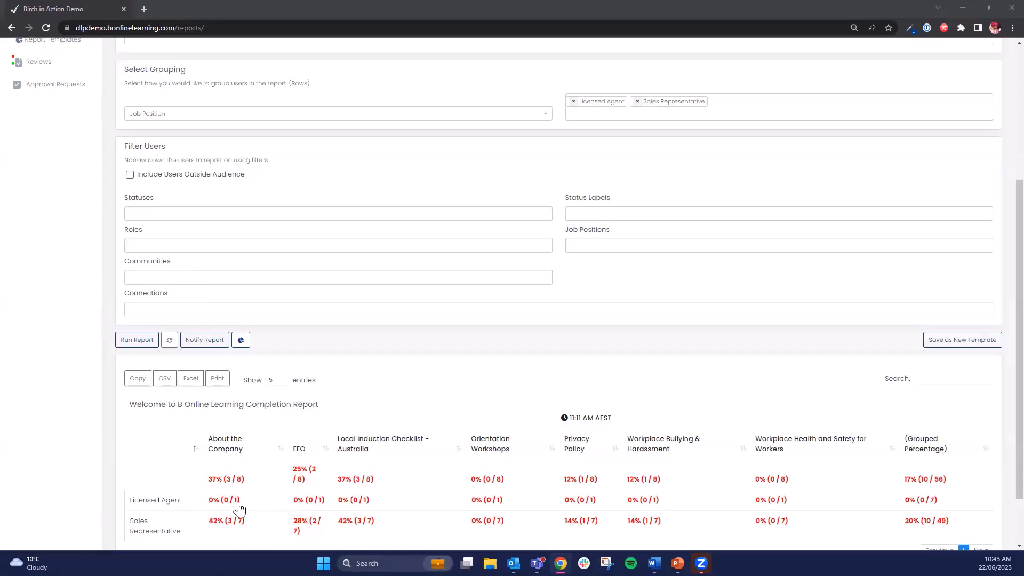
- Filter the report users to the KM Screen Recordings community, run the report again, and review the job position rows
click(173, 277)
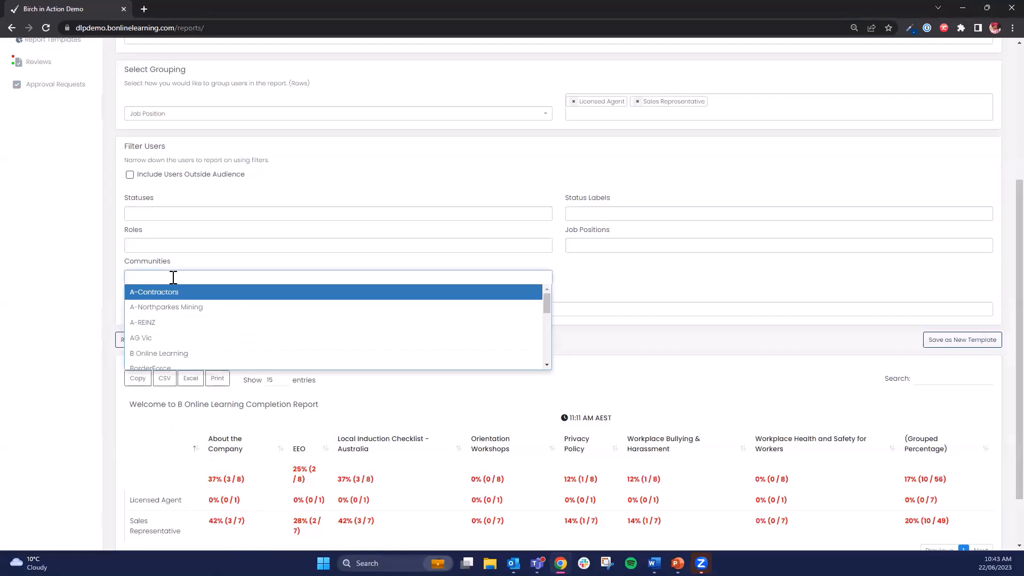
click(173, 277)
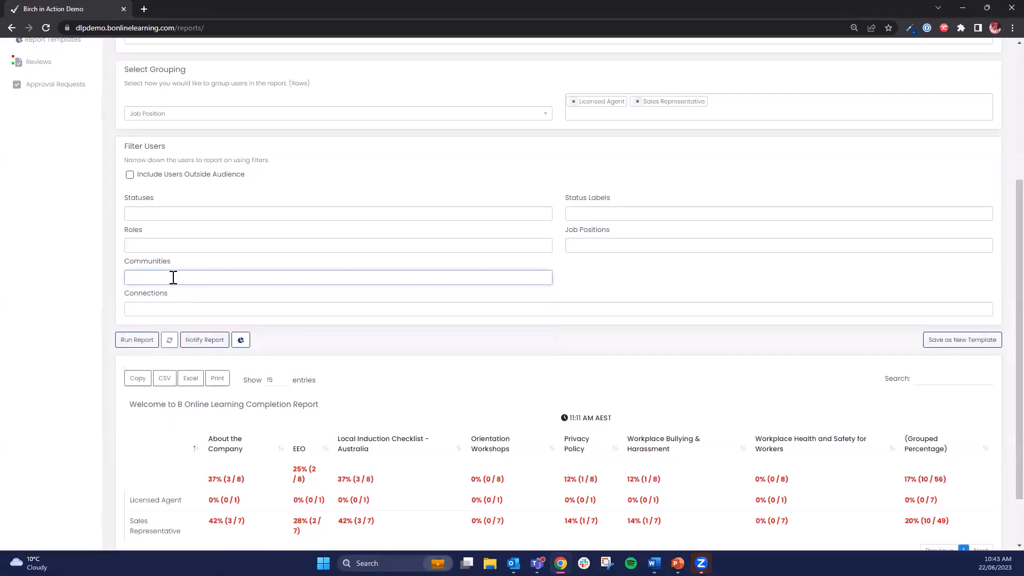
click(171, 277)
scroll(184, 328, down, 2)
scroll(183, 328, down, 2)
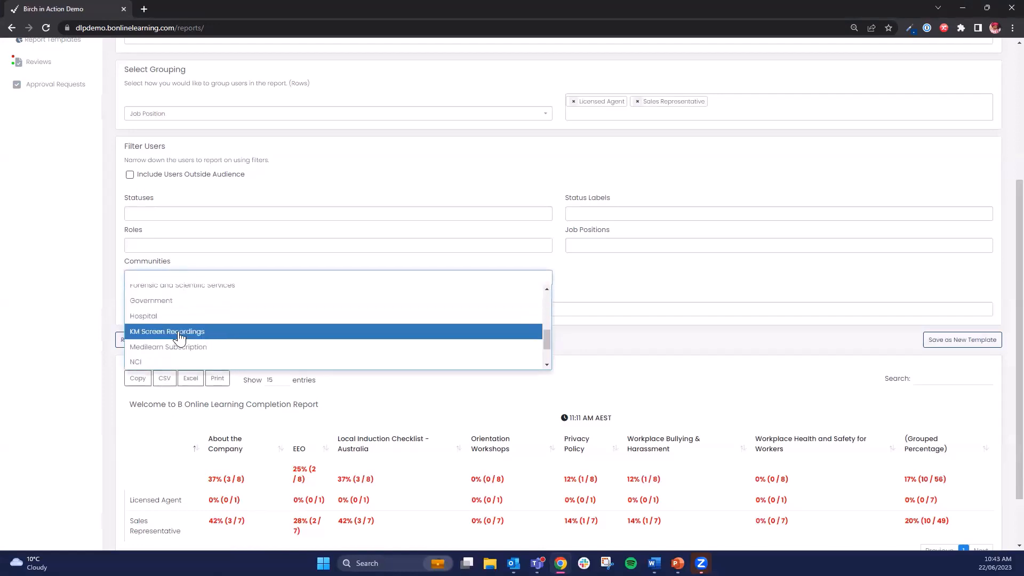
click(183, 331)
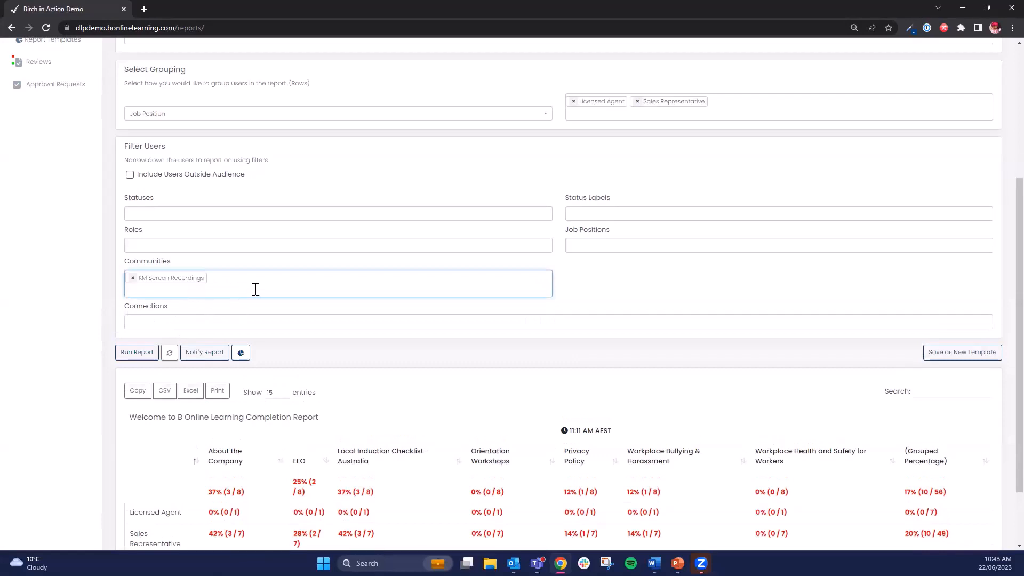
click(133, 354)
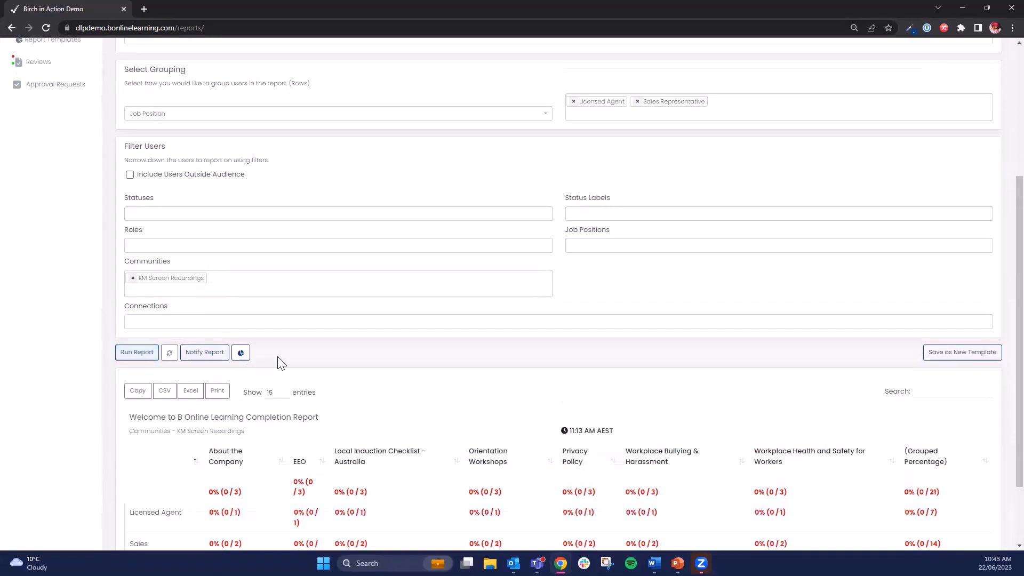
scroll(278, 359, down, 1)
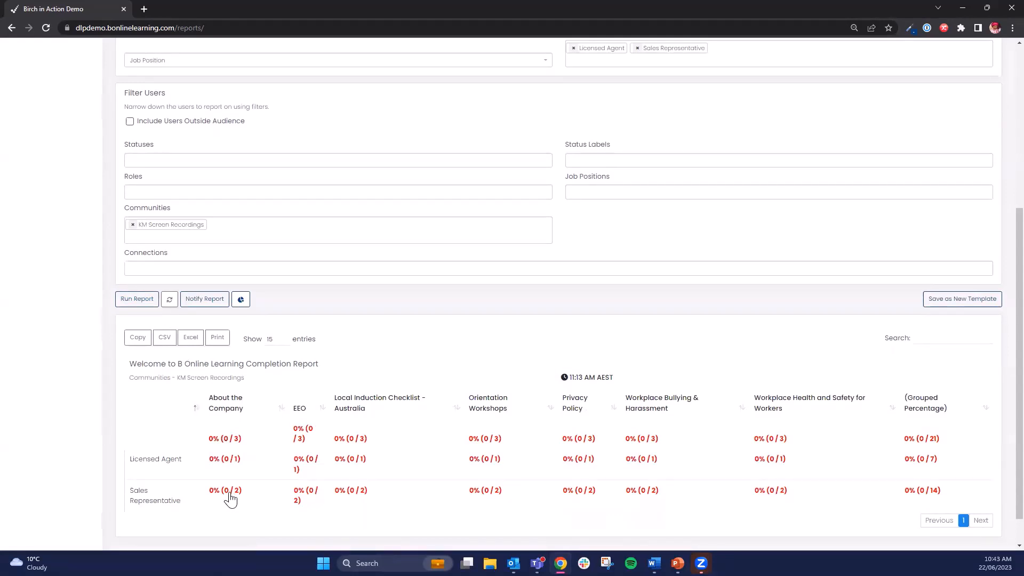
scroll(479, 373, up, 2)
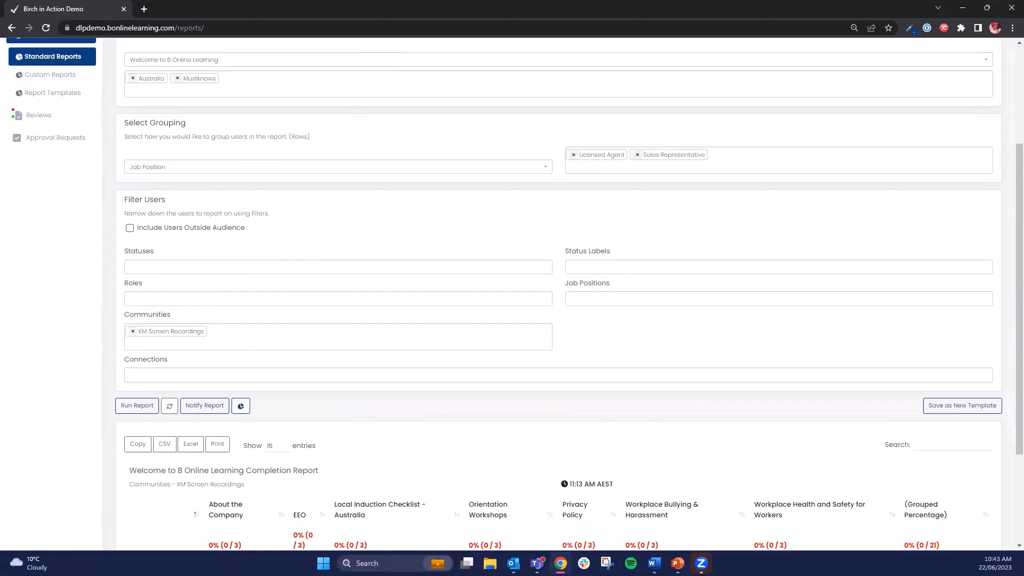
scroll(576, 350, down, 1)
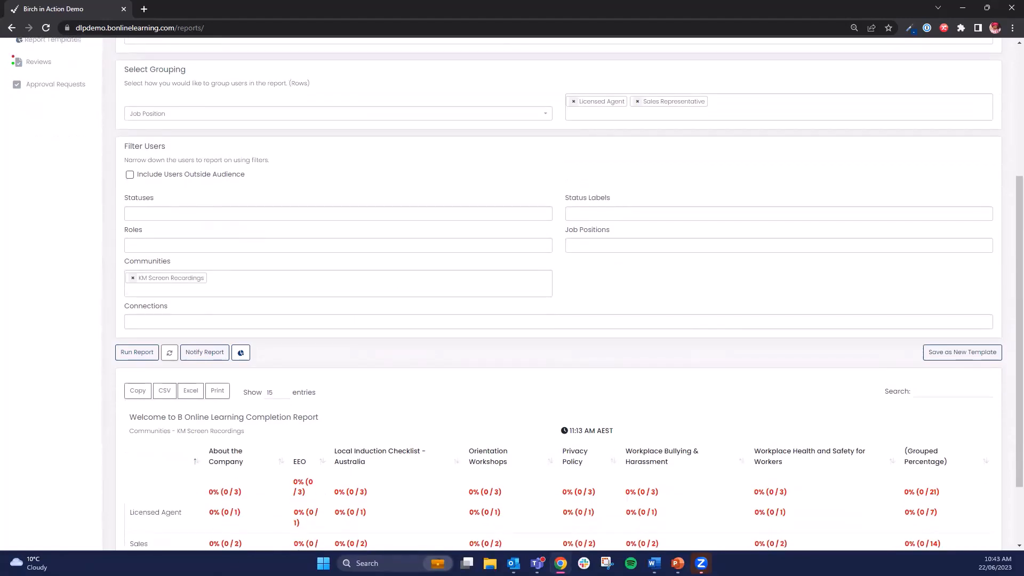
- Apply the Goal Completion - Manager Webinar template, run the report with refreshed data, and review completion by division
scroll(423, 343, up, 4)
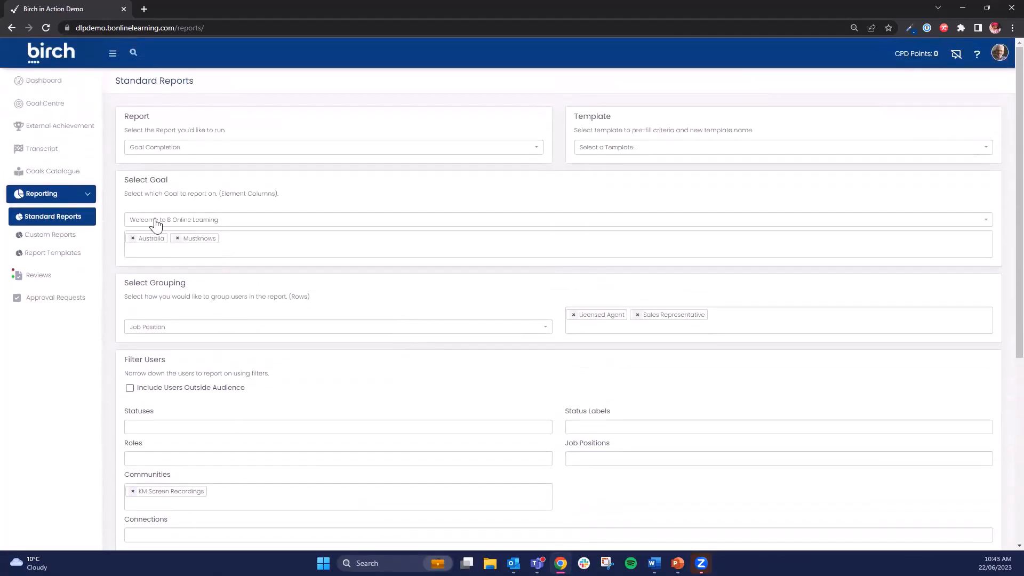
click(275, 148)
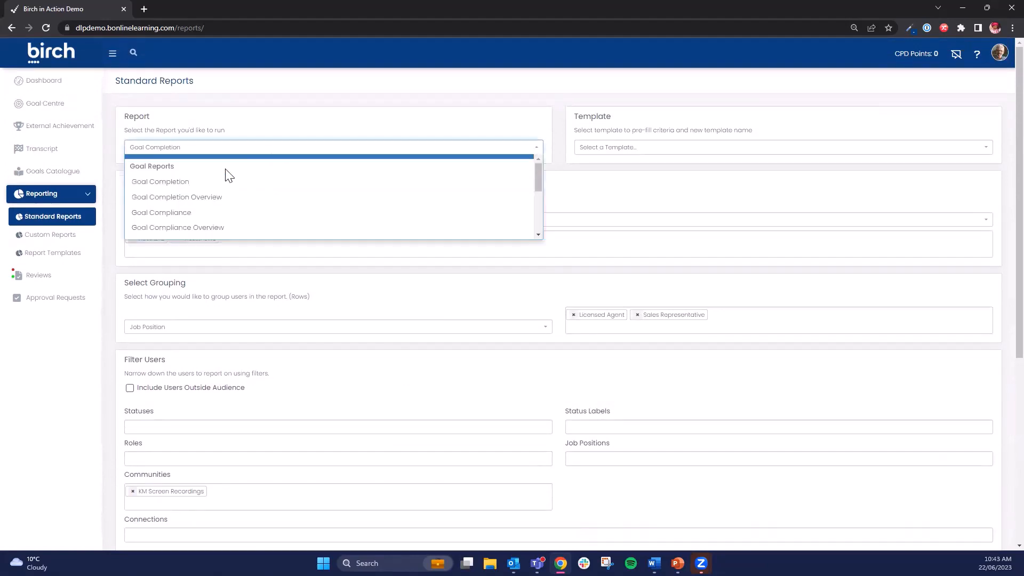
click(218, 182)
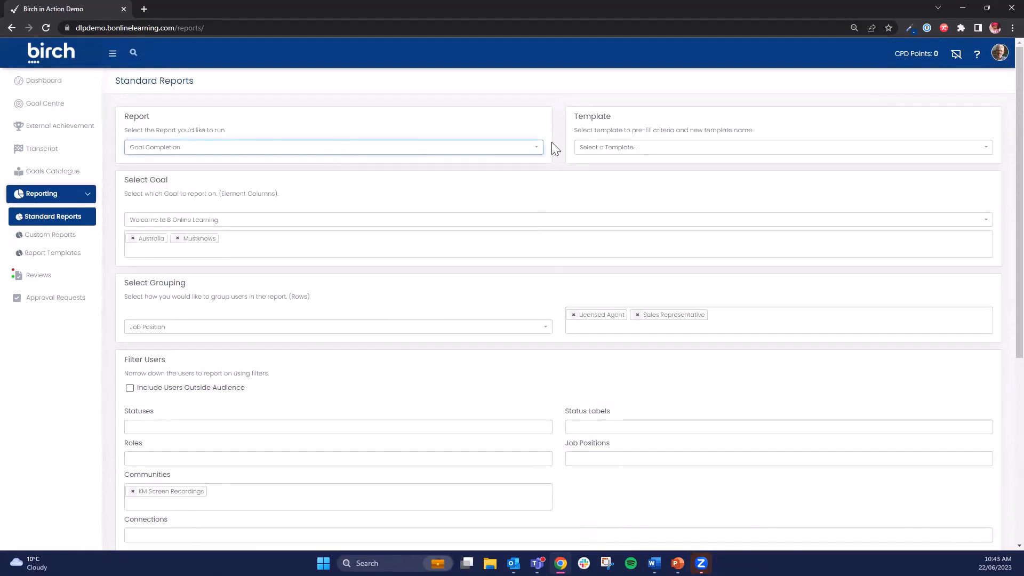
click(606, 151)
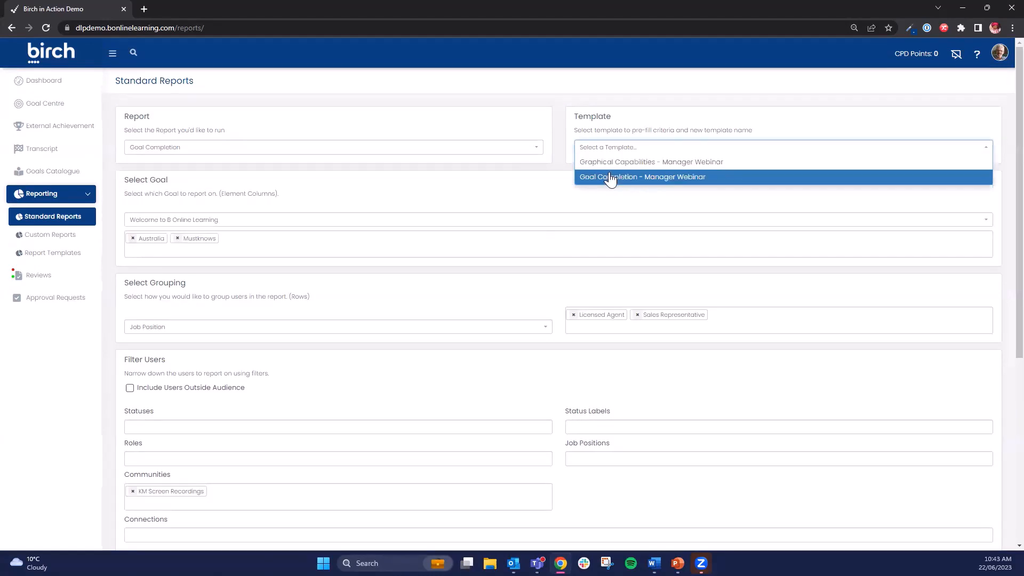
click(605, 176)
scroll(138, 363, down, 3)
click(134, 355)
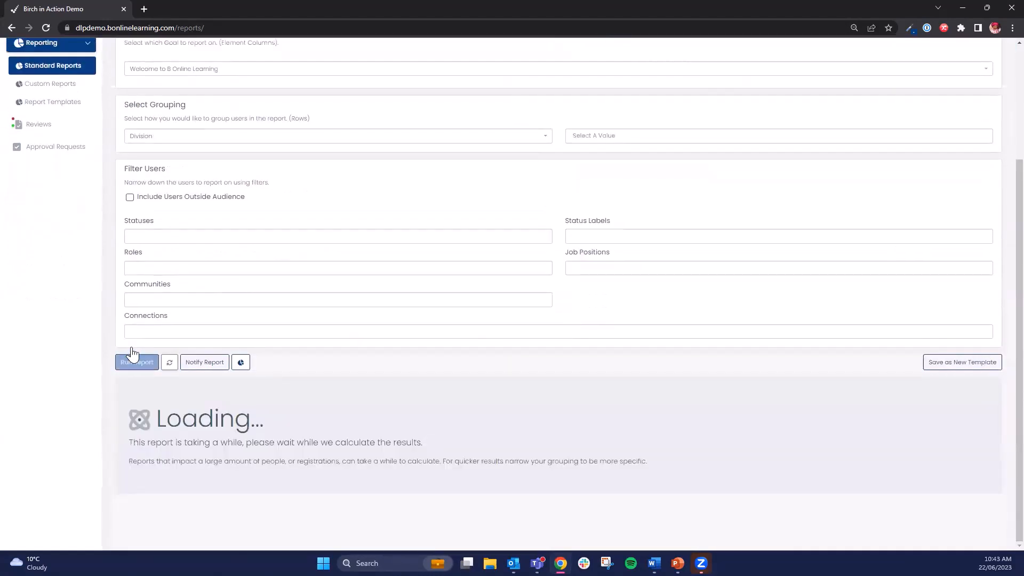
click(169, 353)
scroll(304, 361, down, 3)
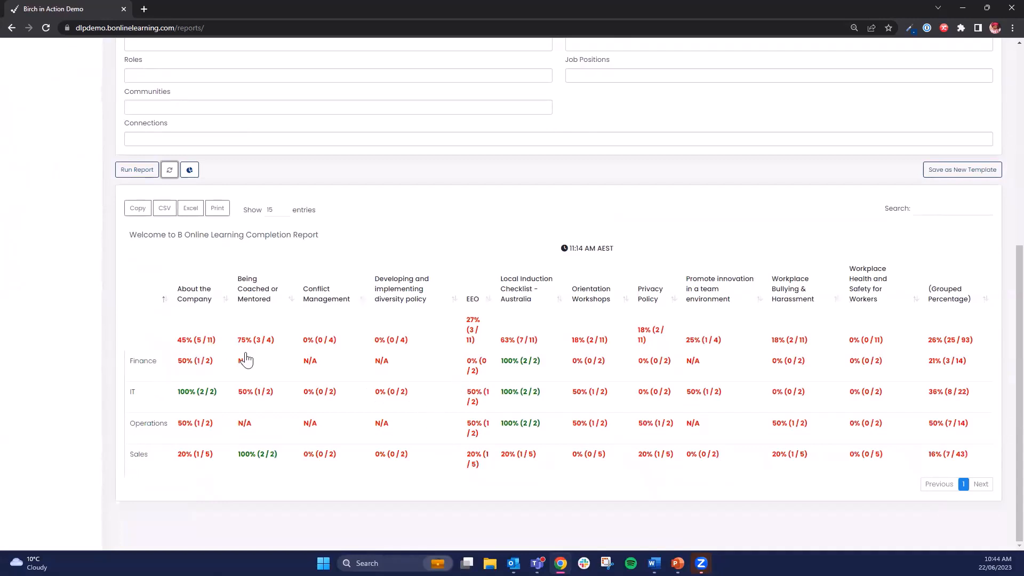
scroll(301, 325, up, 6)
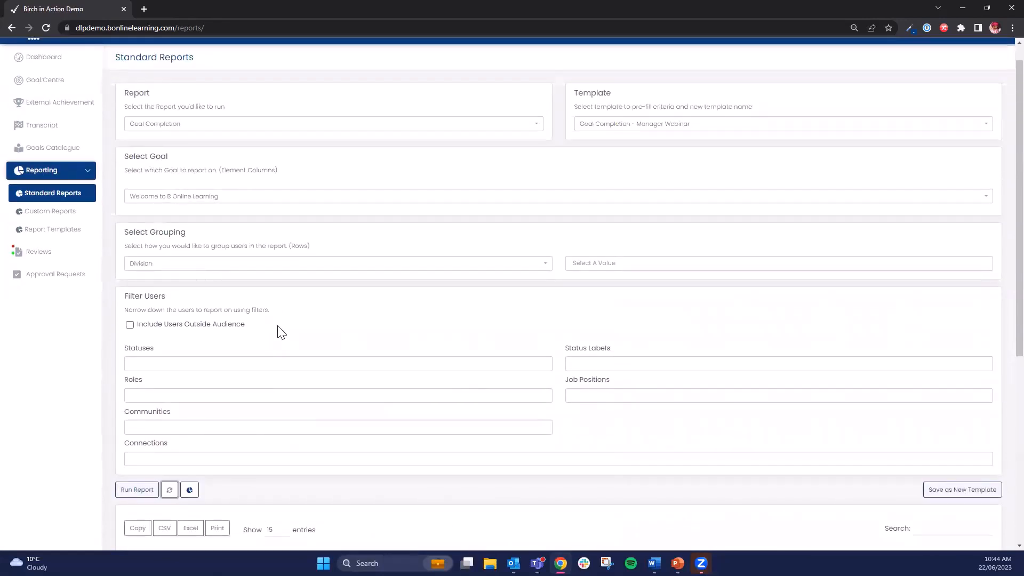
scroll(278, 333, down, 5)
scroll(275, 330, down, 1)
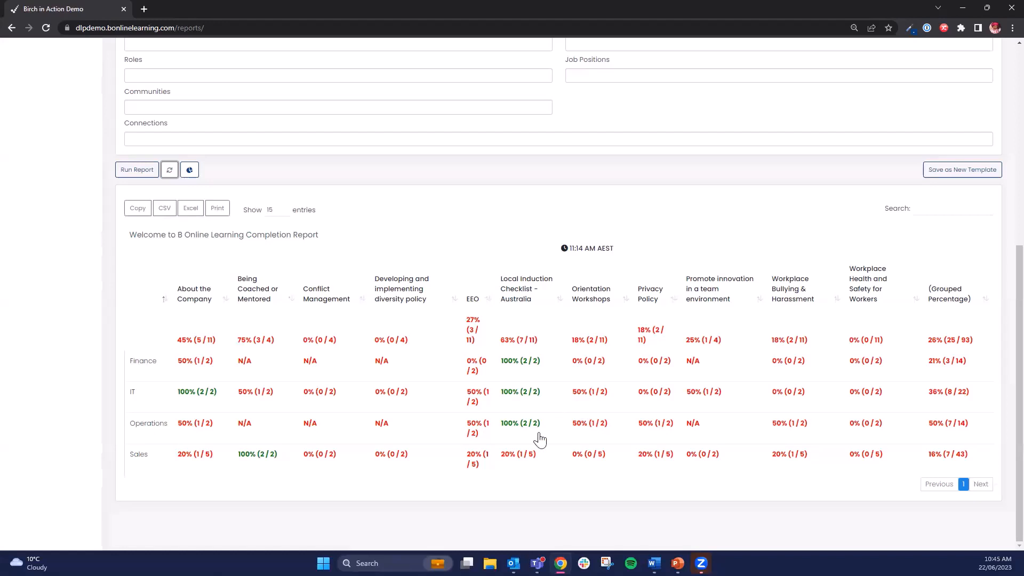
- Choose the Goal Compliance report with the Goal Compliance - Manager Webinar template, run it, and review compliance by division
scroll(536, 438, up, 5)
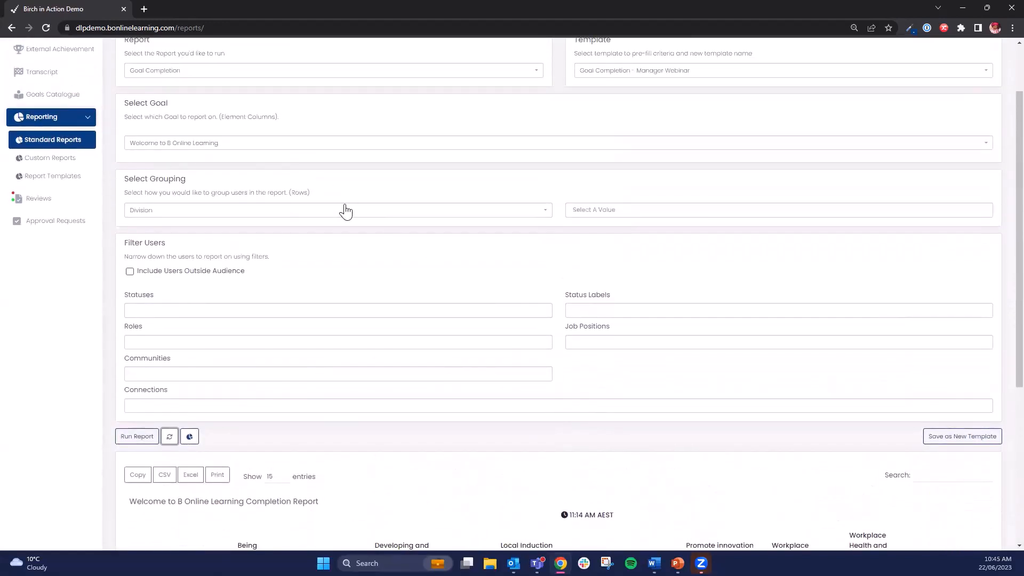
scroll(420, 292, up, 2)
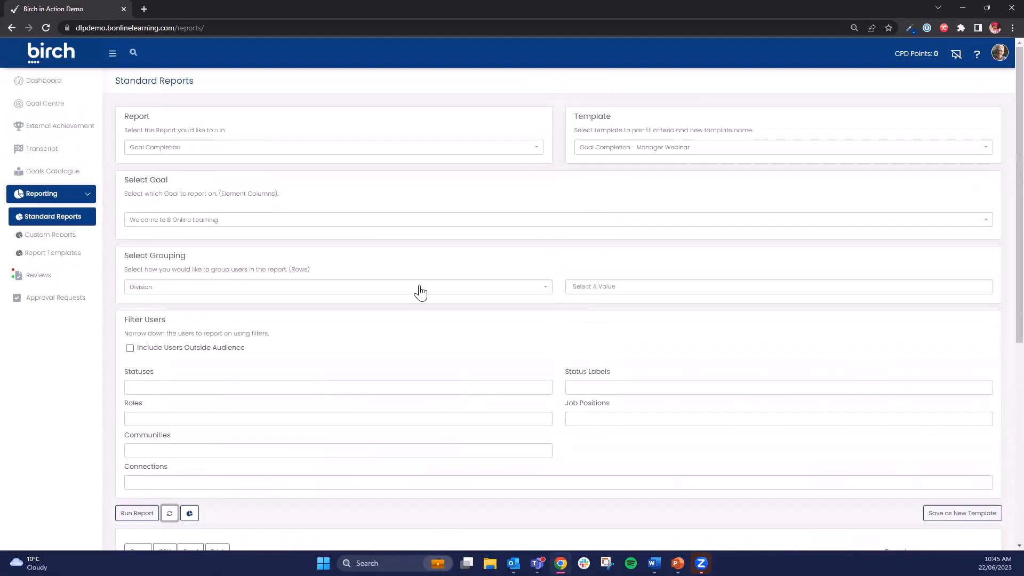
click(195, 150)
click(171, 213)
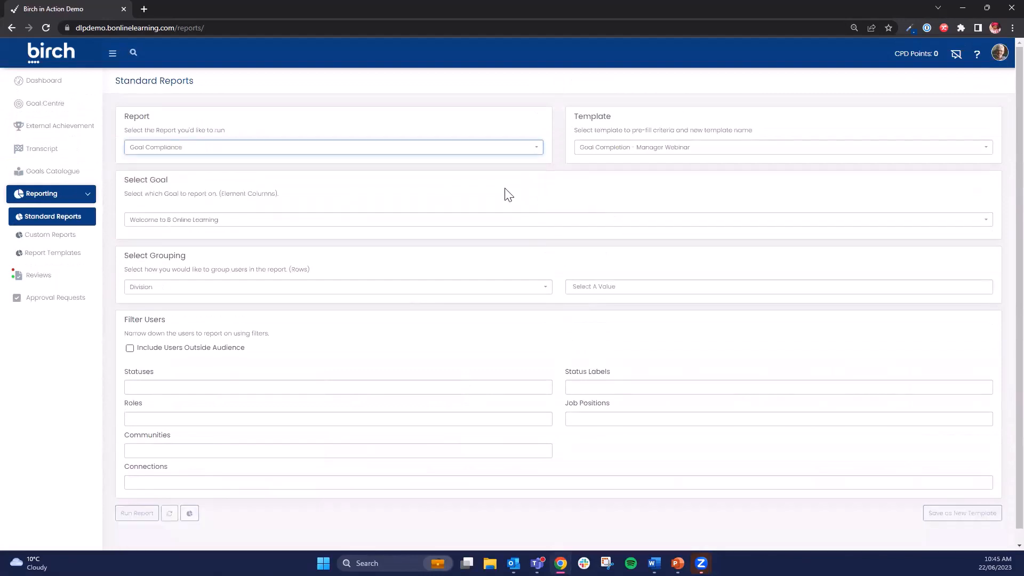
click(603, 152)
click(603, 162)
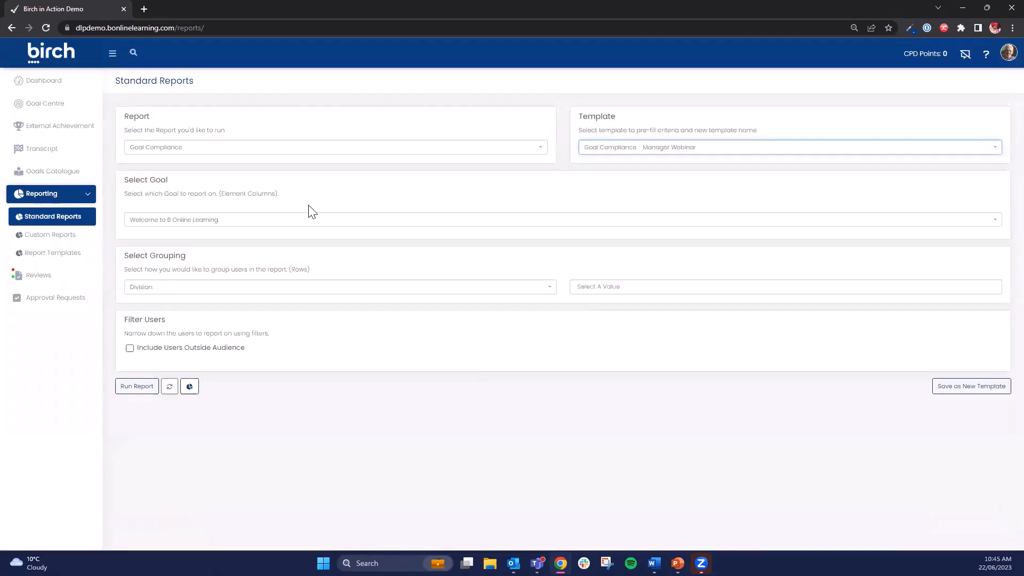
click(143, 513)
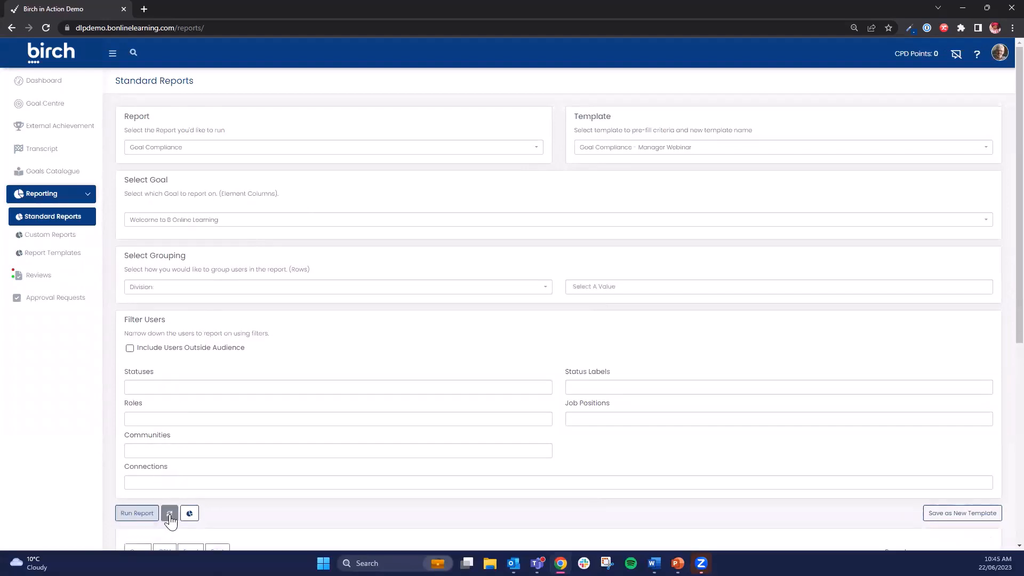
scroll(288, 506, down, 2)
scroll(277, 496, down, 5)
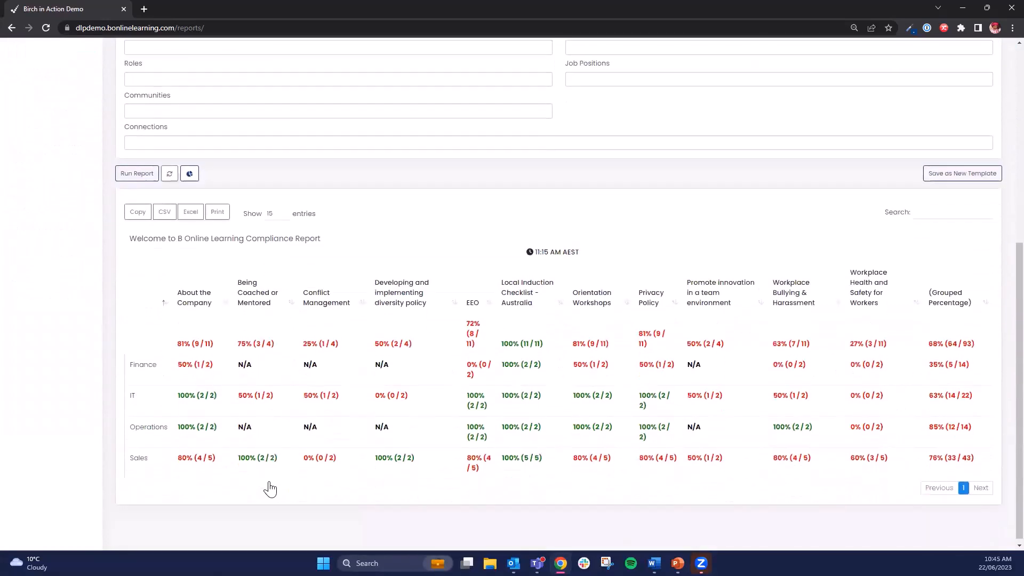
key(alt+Tab)
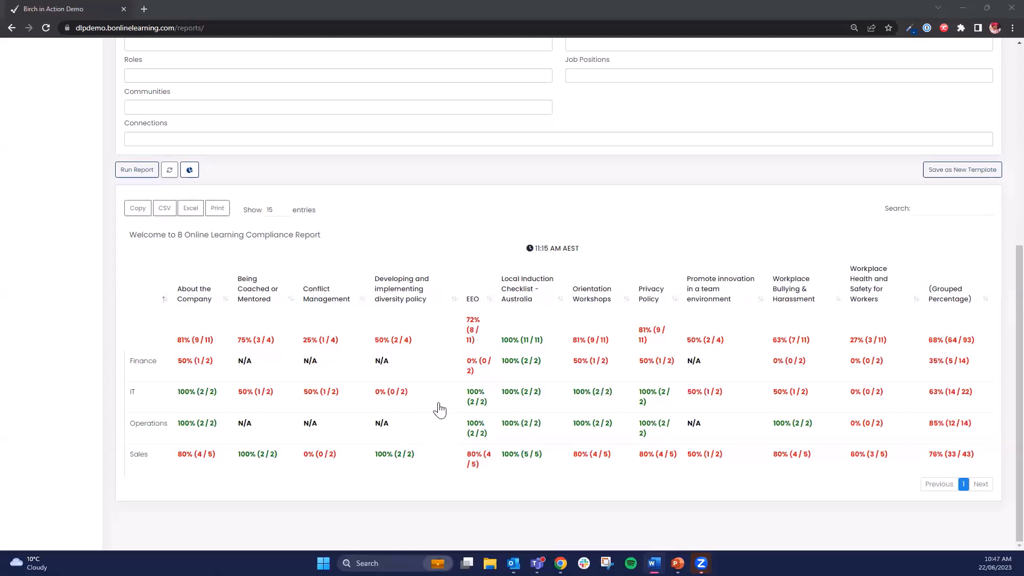
- Choose the Goal Completion Overview report with the Goal Completion Overview - Manager Webinar template and run it with refreshed data
scroll(441, 408, up, 2)
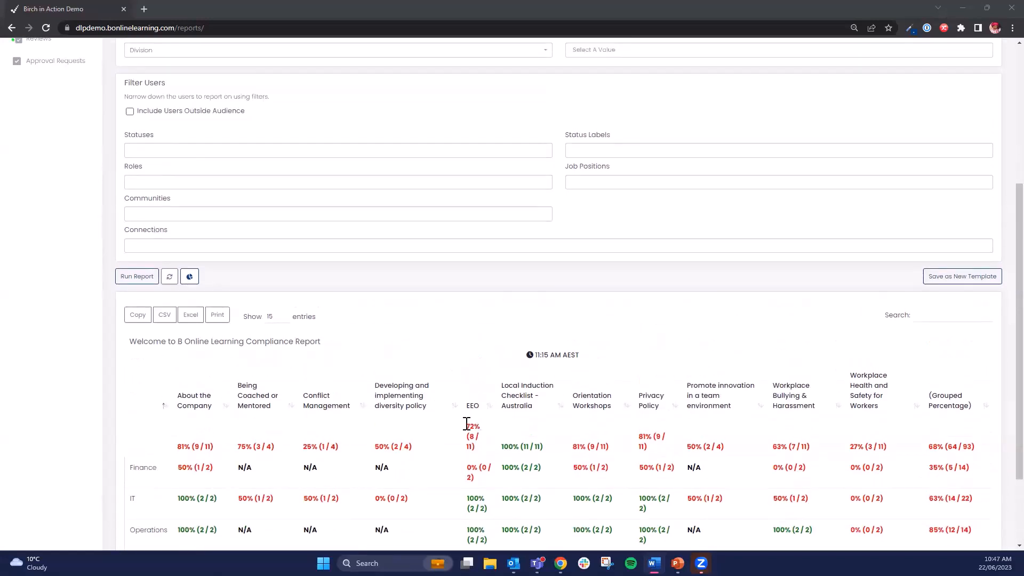
scroll(445, 426, up, 2)
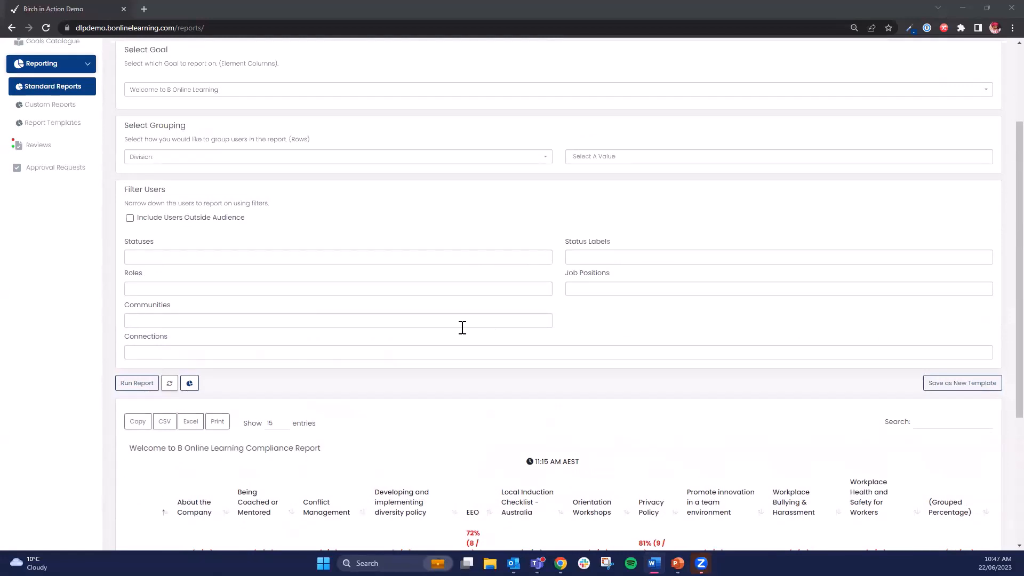
scroll(462, 327, up, 2)
click(227, 157)
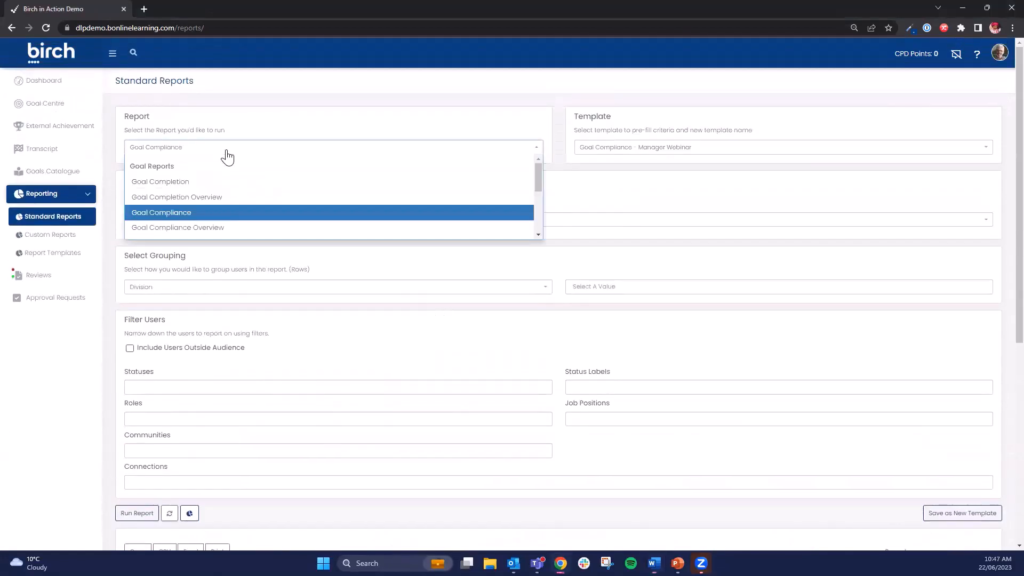
click(204, 198)
click(630, 150)
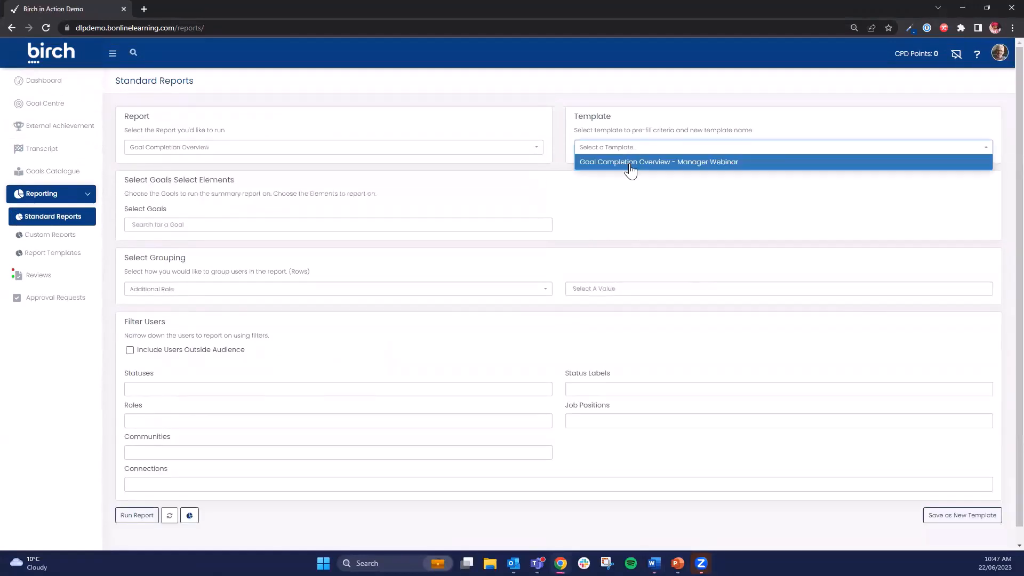
click(630, 162)
scroll(224, 400, down, 1)
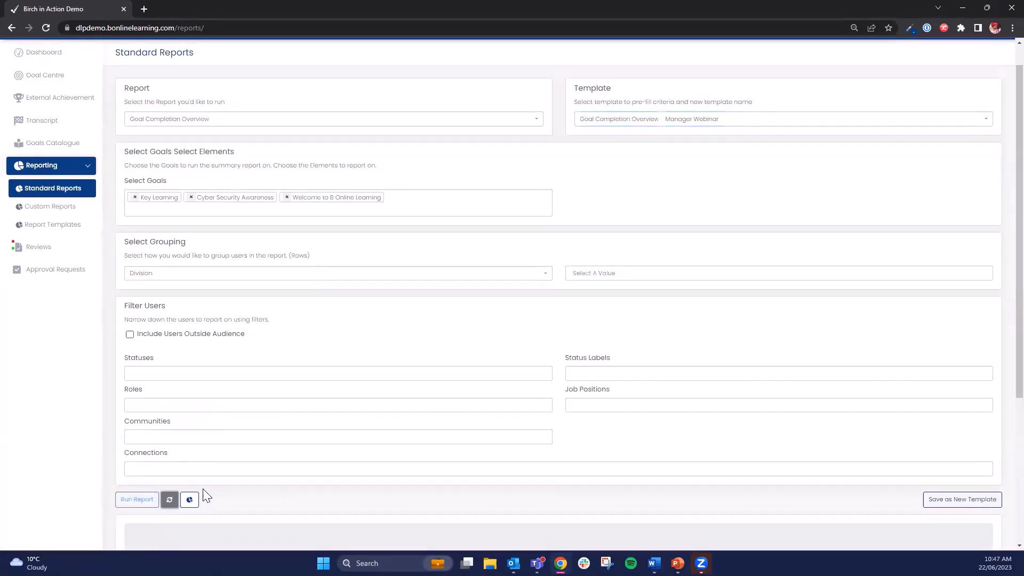
scroll(258, 466, down, 4)
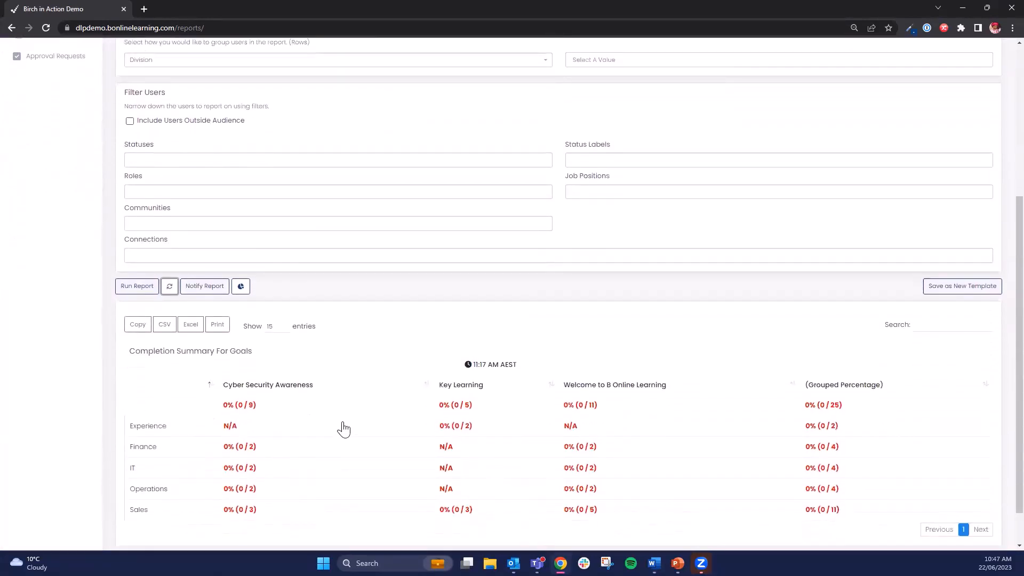
- Examine the goals selected for the Goal Completion Overview report and the completion summary for each division
scroll(342, 424, down, 2)
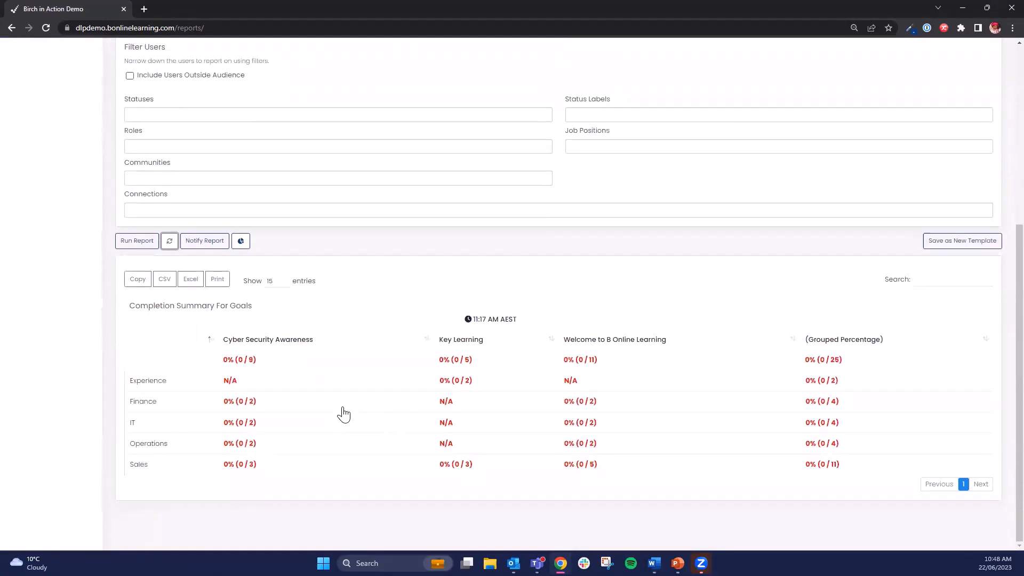
scroll(344, 415, up, 1)
scroll(344, 414, up, 1)
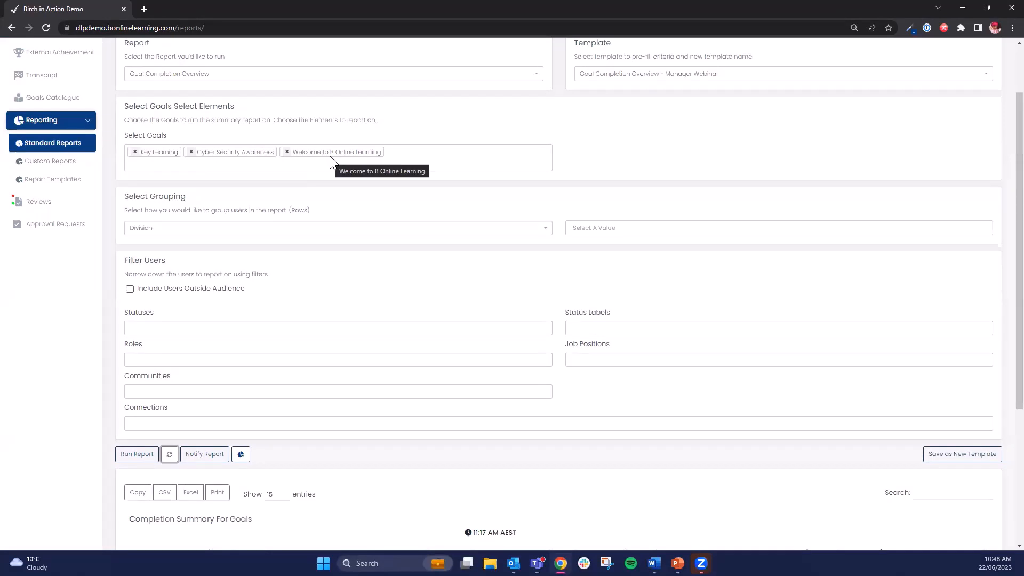
scroll(360, 297, down, 3)
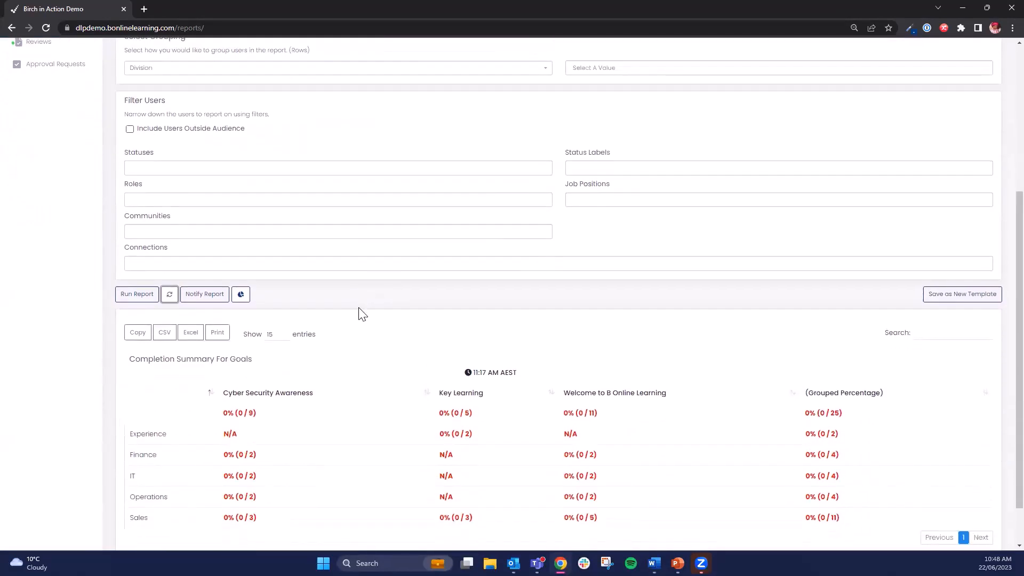
scroll(341, 419, down, 1)
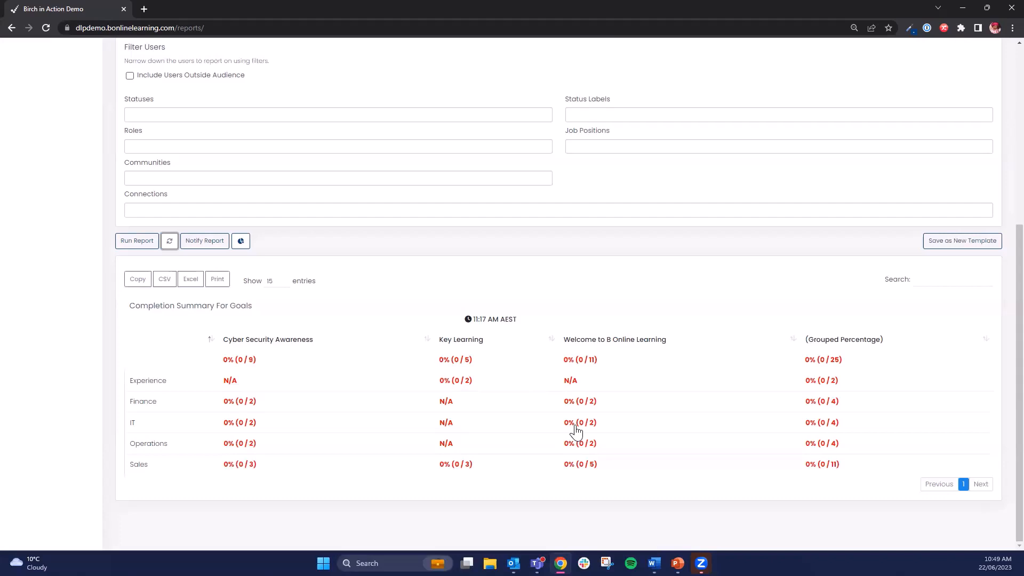
- Choose the Goal Compliance Overview report with the Goal Compliance Overview - Manager Webinar template and run it
scroll(455, 417, up, 5)
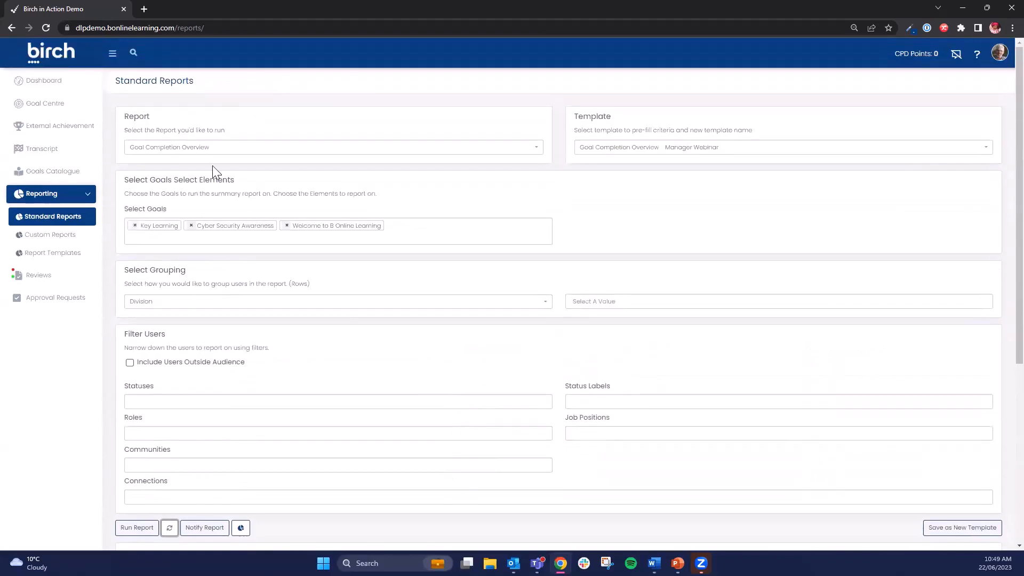
click(212, 147)
click(184, 226)
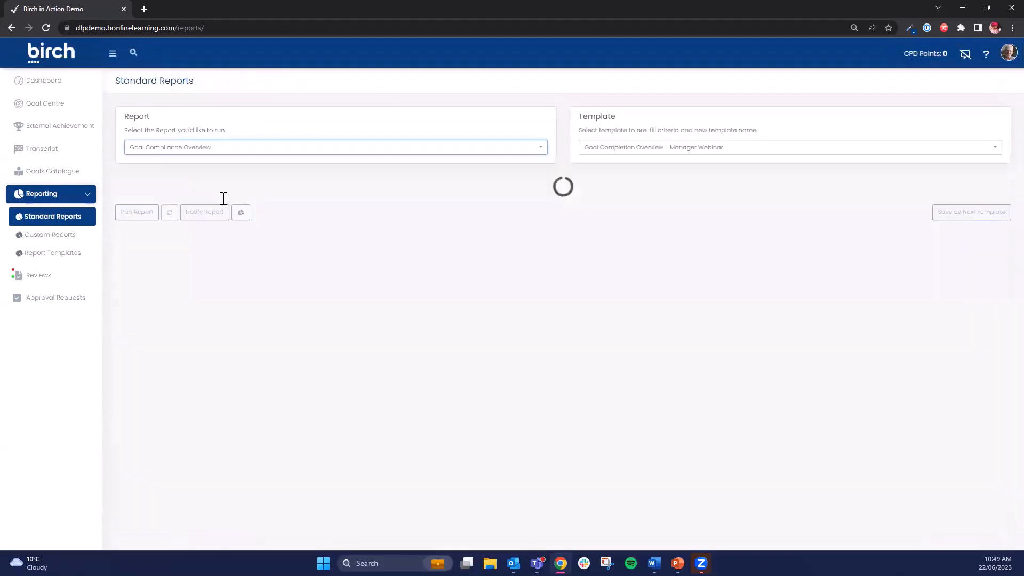
click(591, 152)
click(597, 163)
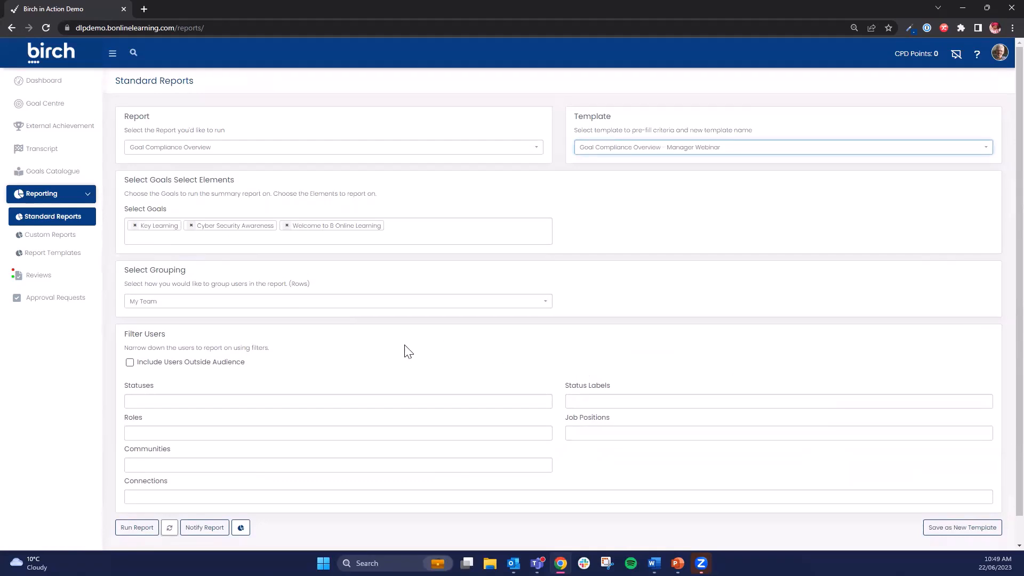
scroll(373, 352, down, 1)
click(133, 502)
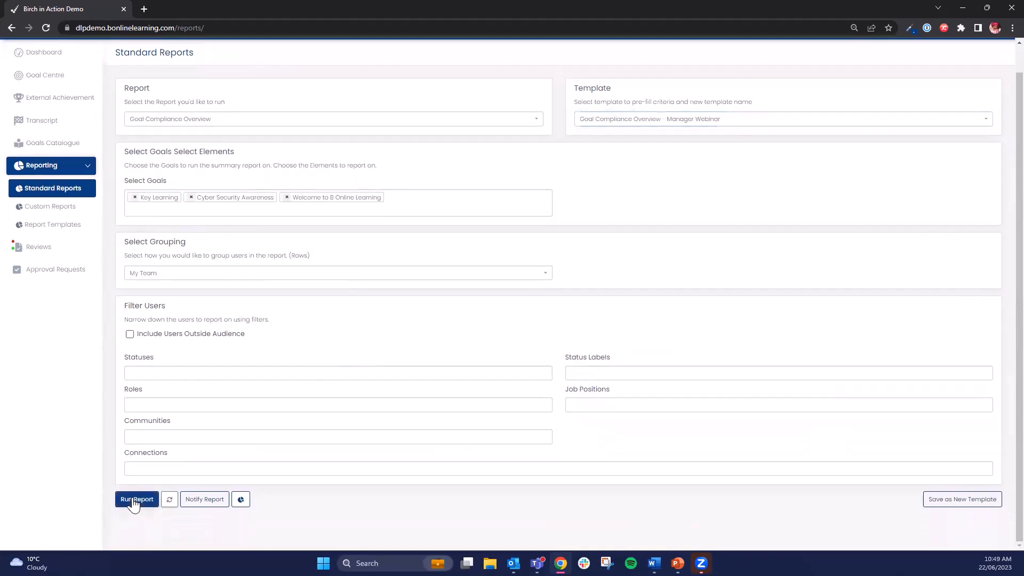
scroll(320, 462, down, 2)
scroll(337, 463, down, 1)
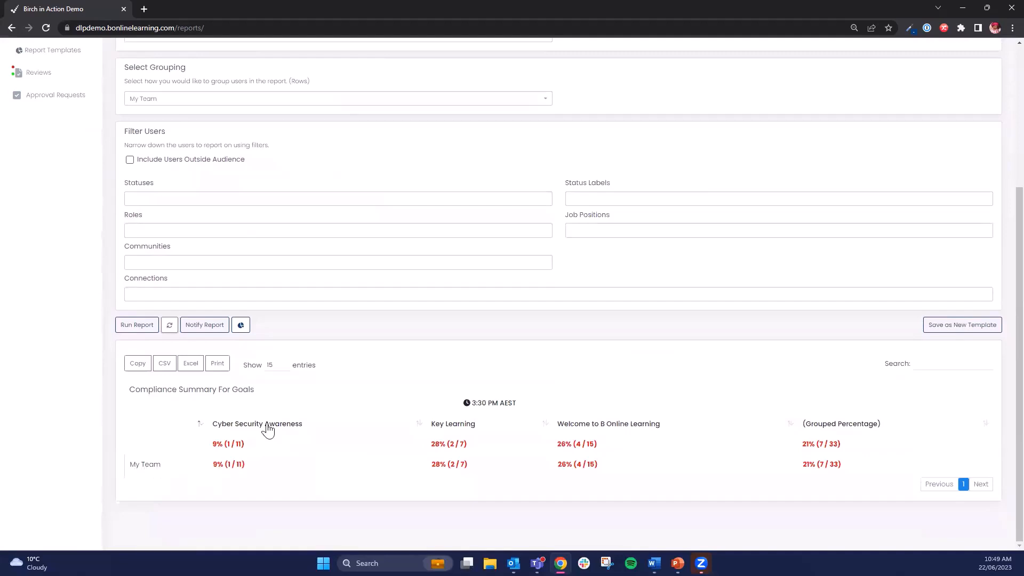
- Open the My Team row to review each team member's compliance with the goals, and return to the summary
key(alt+Tab)
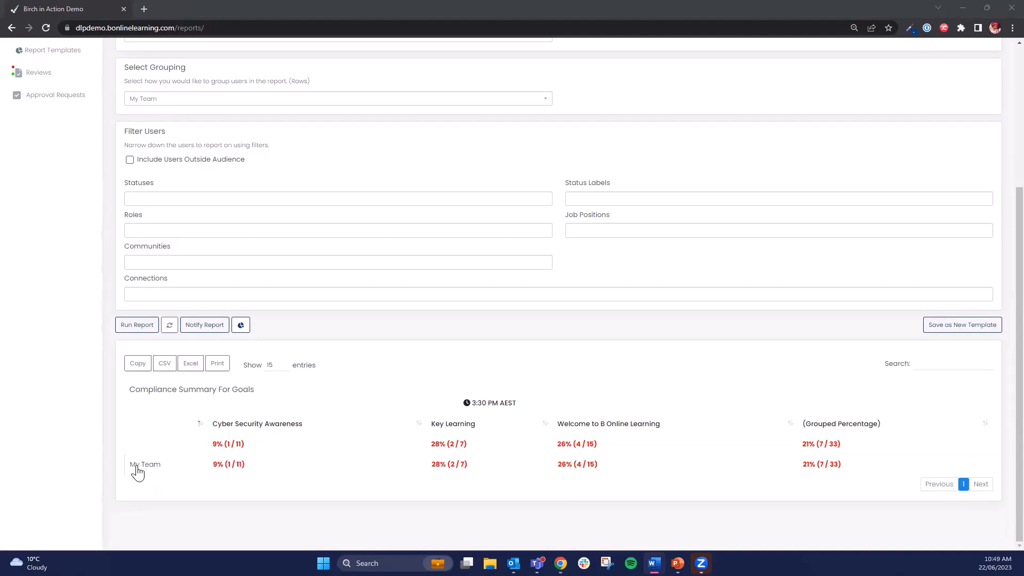
click(139, 465)
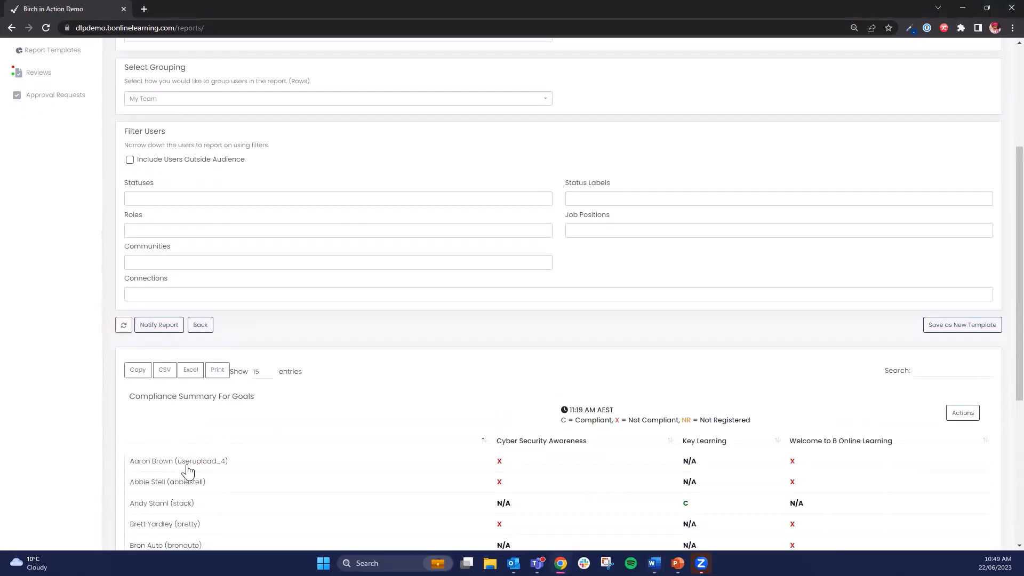
scroll(188, 466, down, 5)
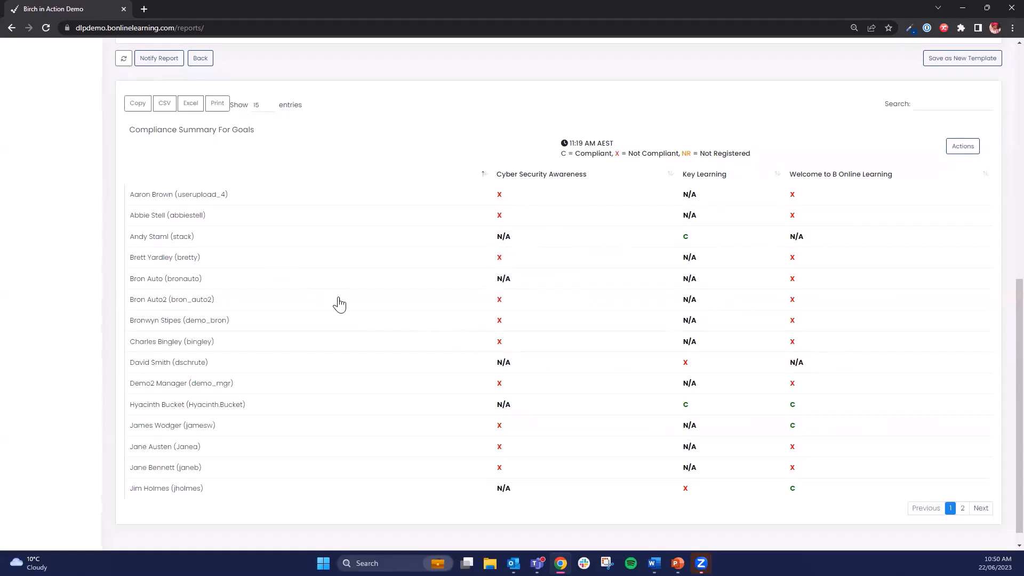
scroll(320, 301, up, 2)
click(201, 167)
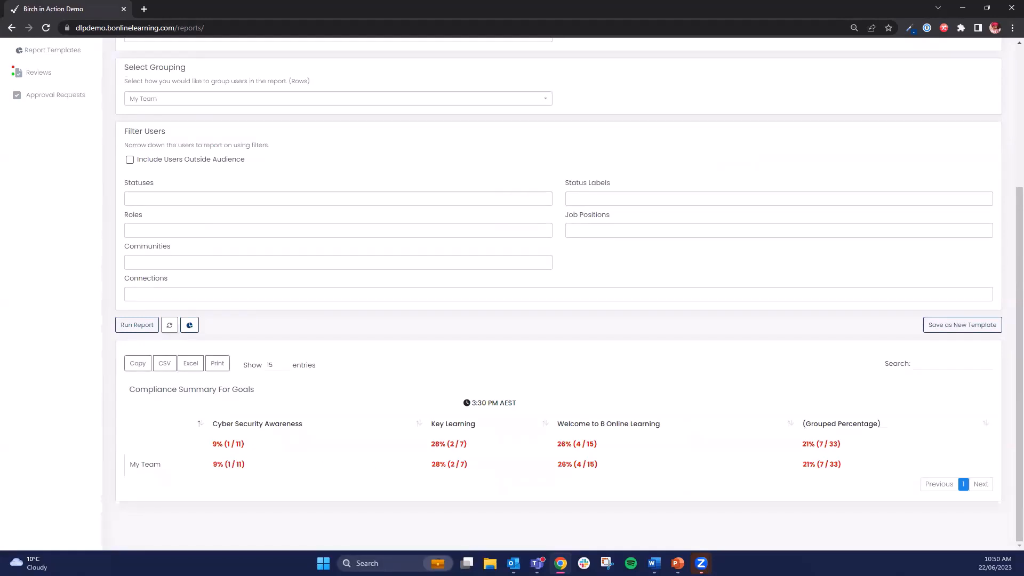
- Choose the Goal Completion report with the Graphical Capabilities - Manager Webinar template and run it
scroll(407, 366, up, 4)
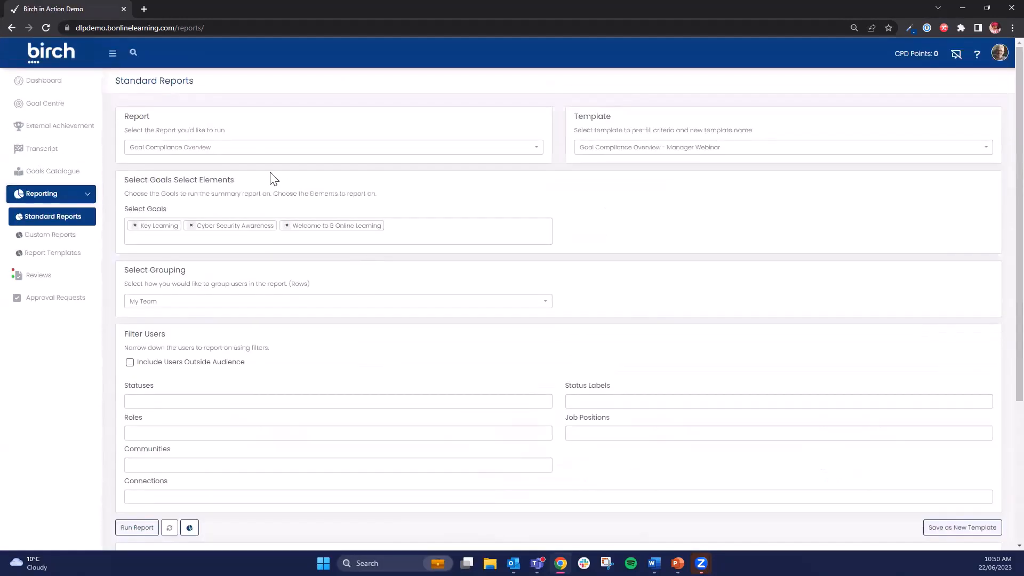
click(302, 149)
click(167, 181)
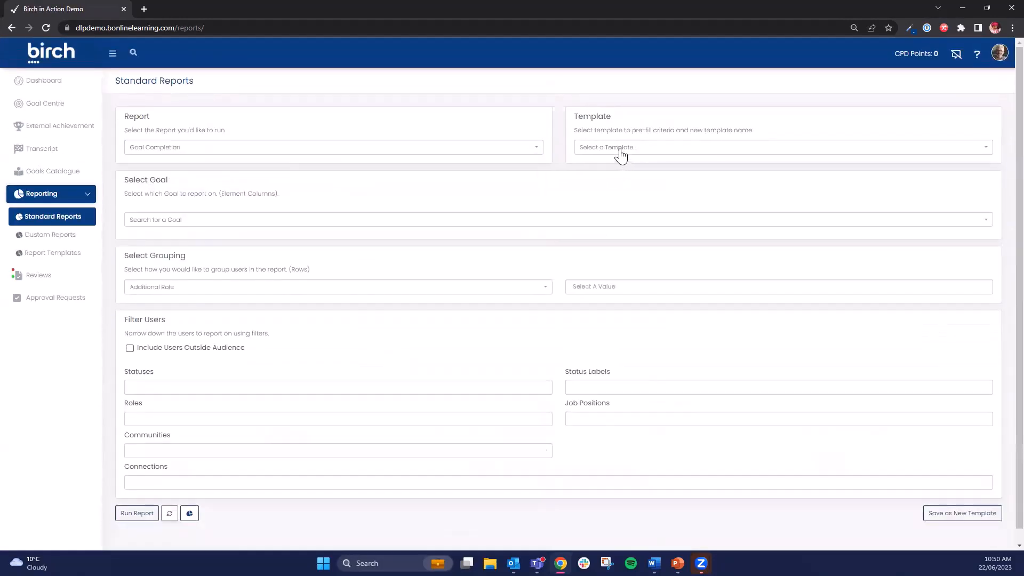
click(620, 152)
click(619, 161)
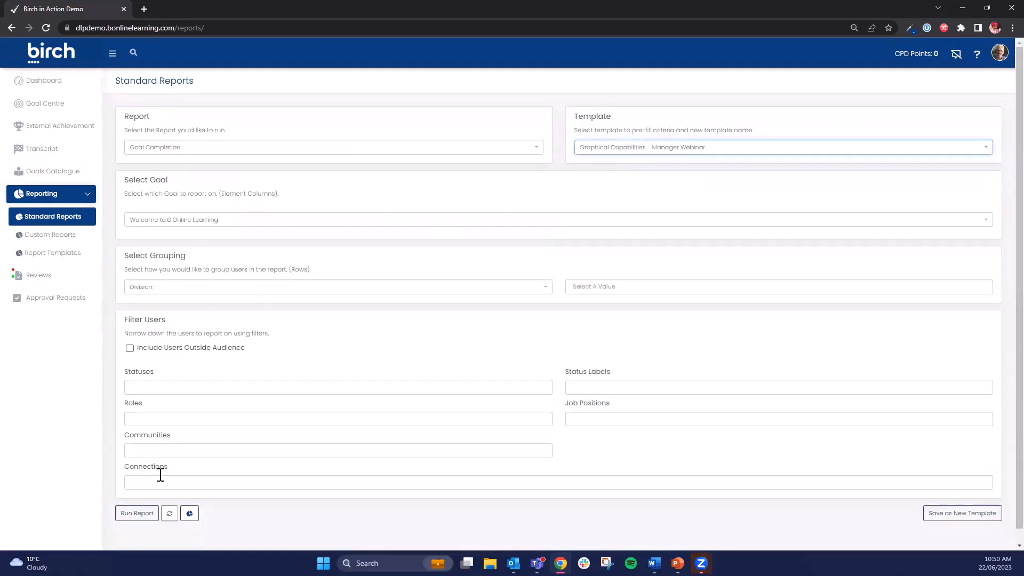
click(137, 513)
scroll(296, 389, down, 4)
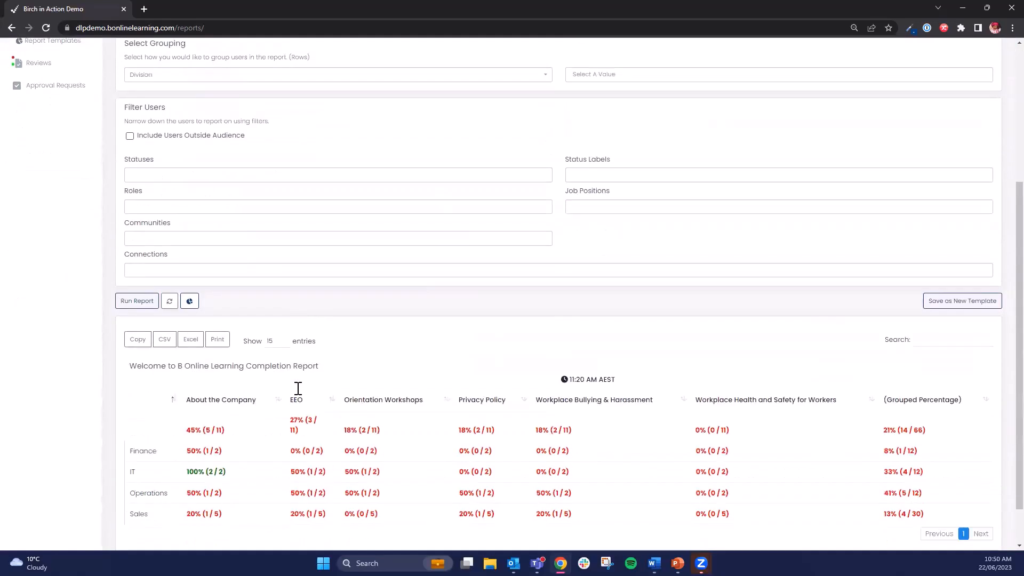
scroll(296, 388, down, 1)
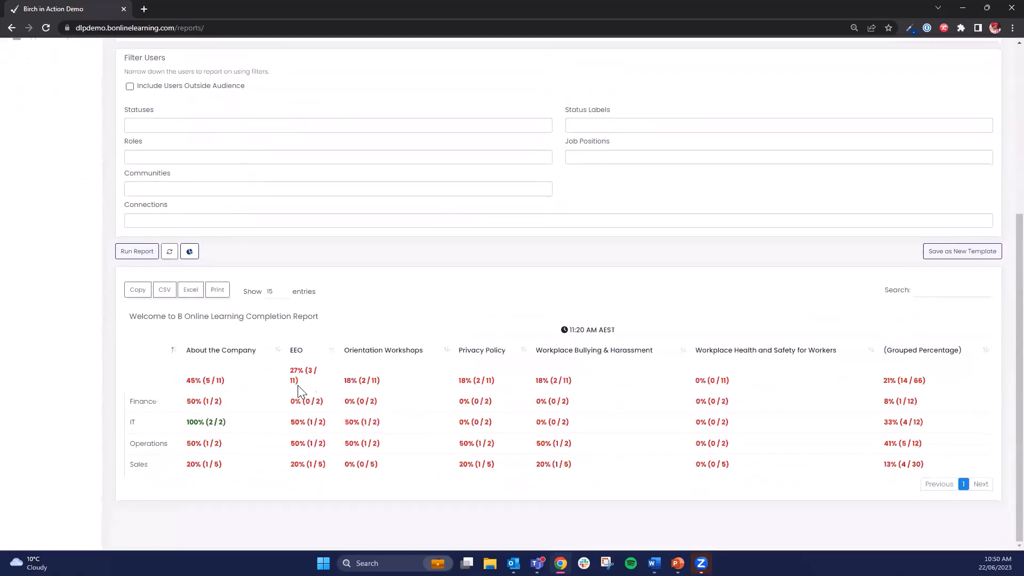
- Show the Goal Completion results as a line chart and examine each division's completion across the elements
click(190, 253)
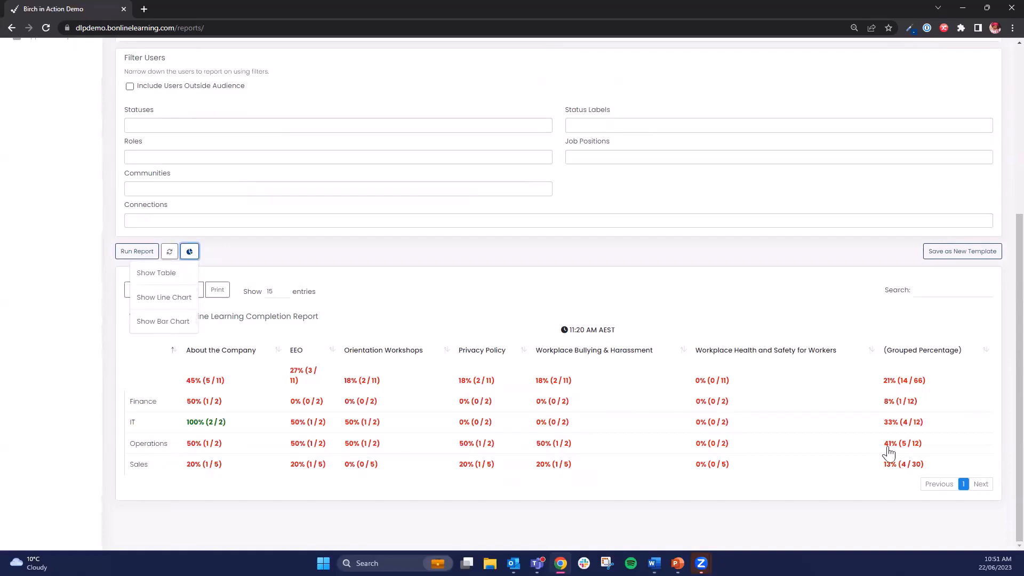
click(176, 303)
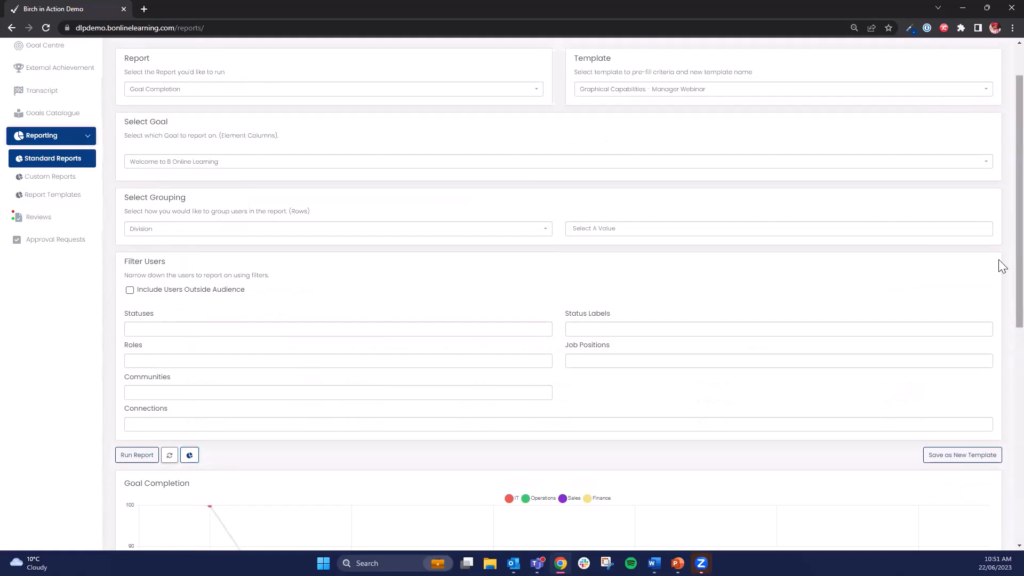
scroll(1001, 262, down, 3)
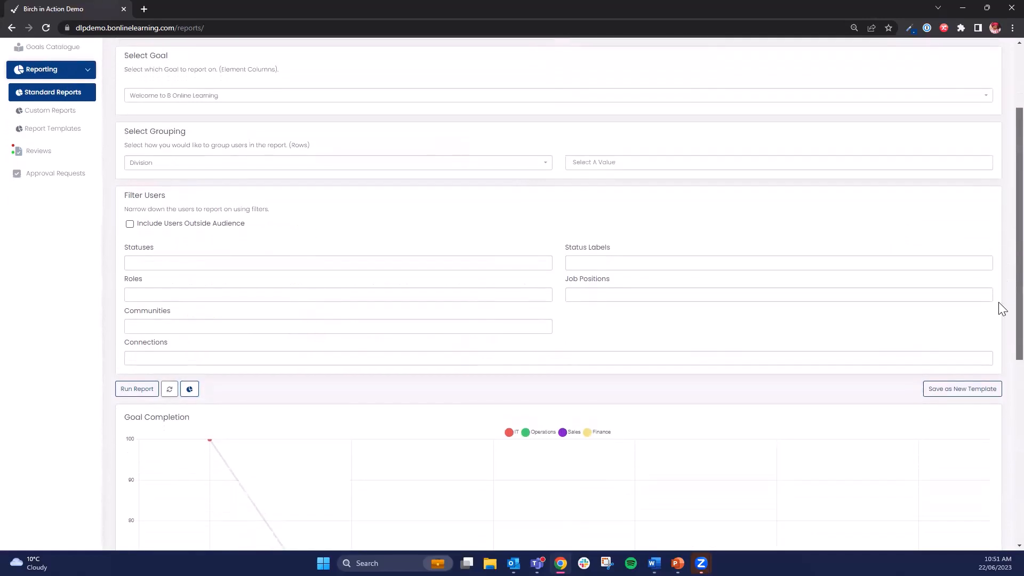
scroll(558, 294, down, 5)
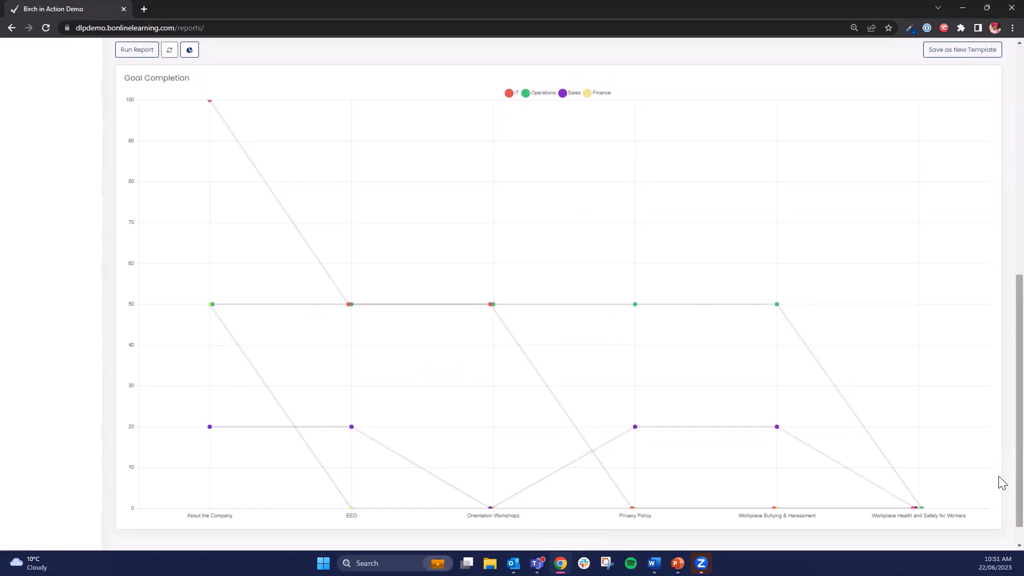
- Show the Goal Completion results as a bar chart and inspect the bars for Workplace Bullying & Harassment
scroll(1000, 469, up, 3)
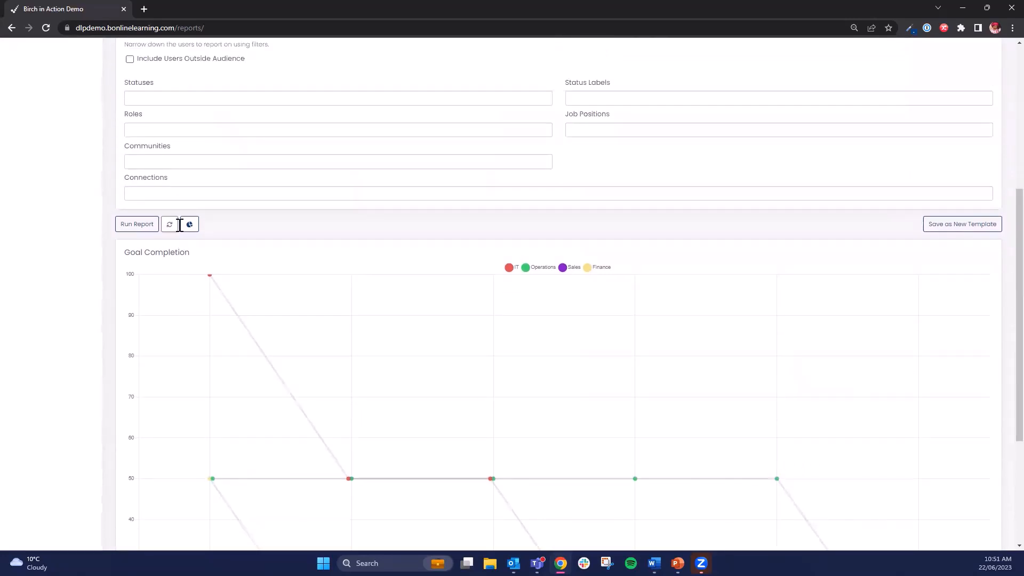
click(189, 224)
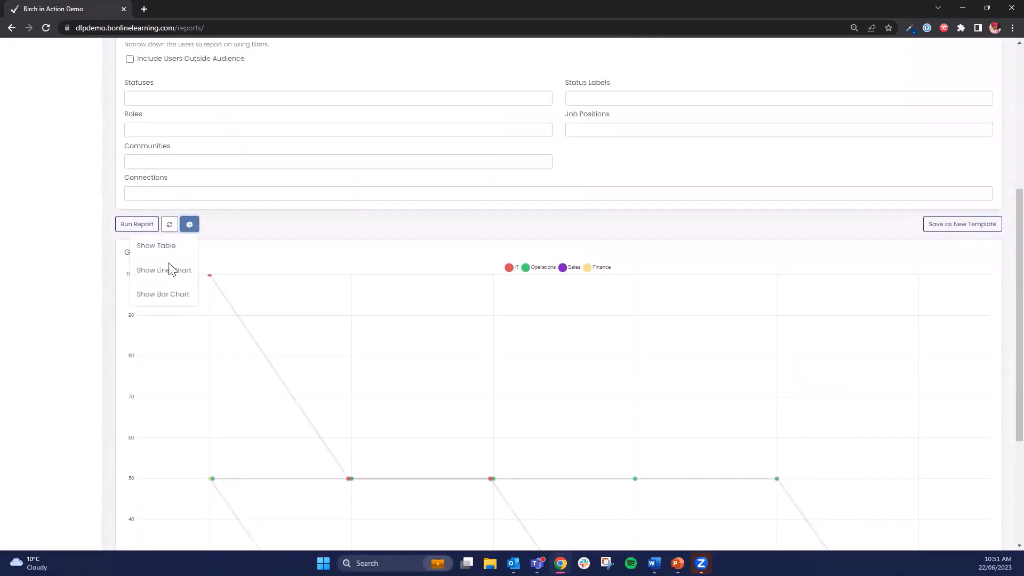
click(159, 294)
scroll(267, 361, up, 4)
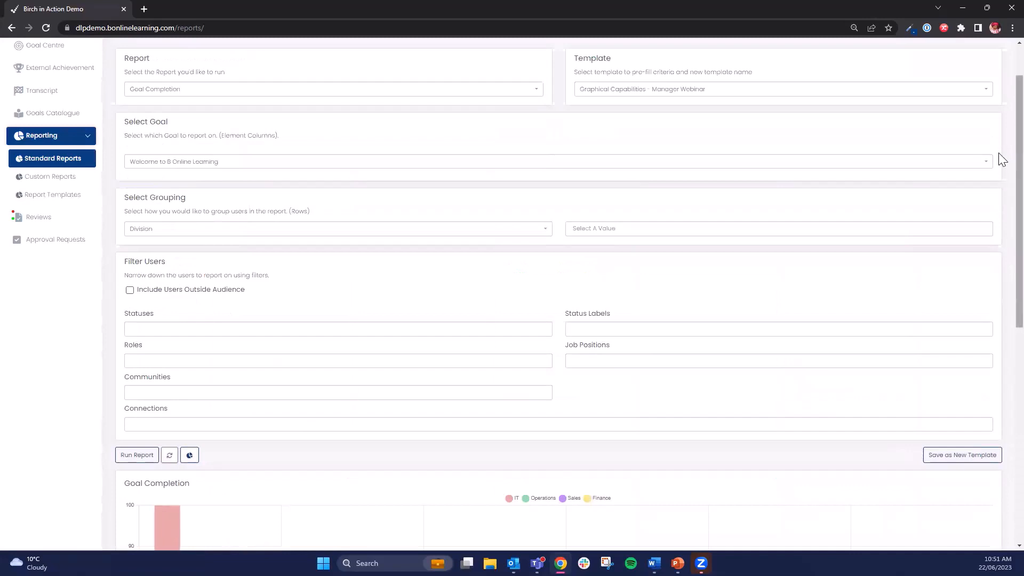
scroll(1000, 160, down, 6)
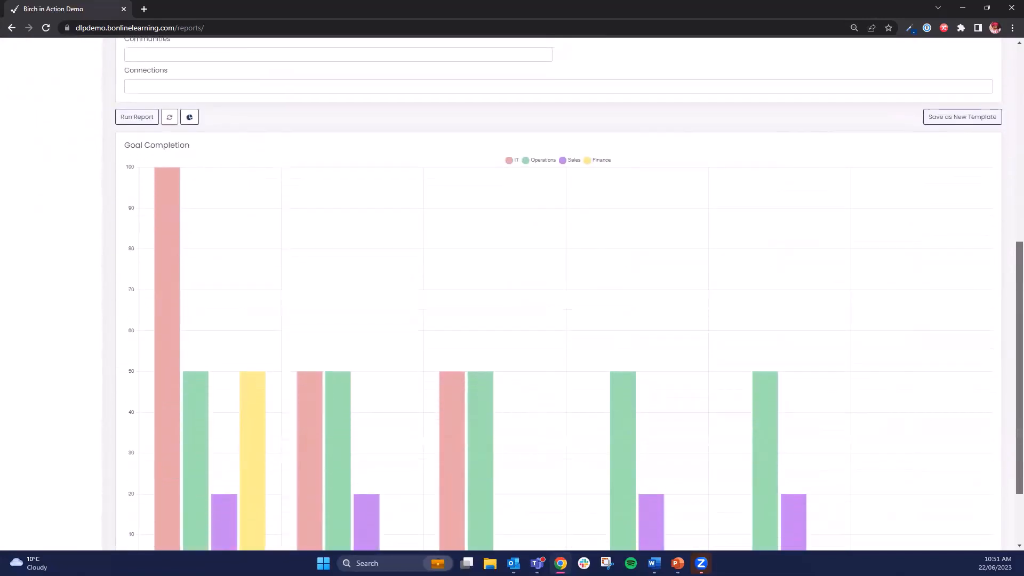
scroll(717, 423, down, 2)
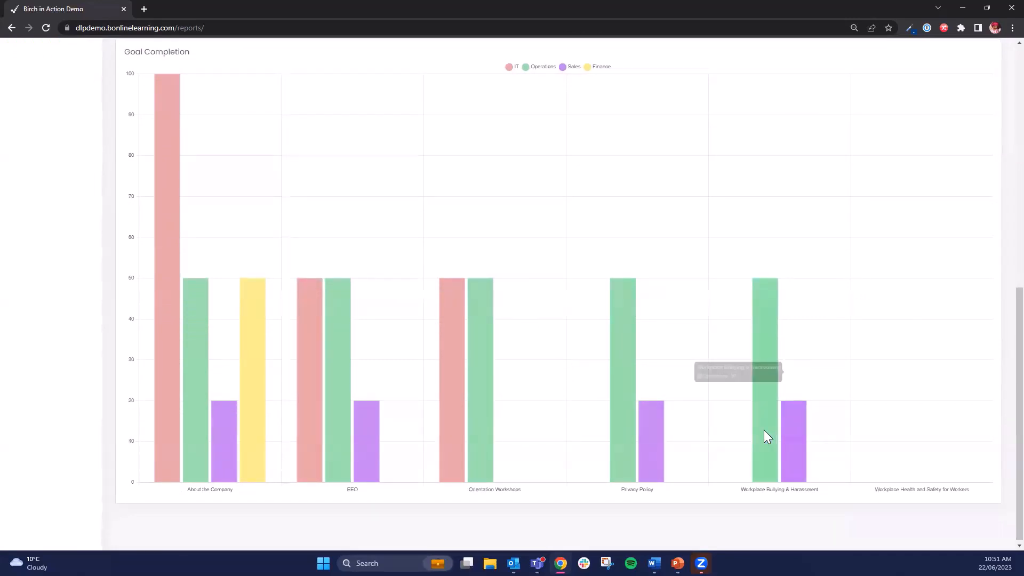
mouse_move(761, 430)
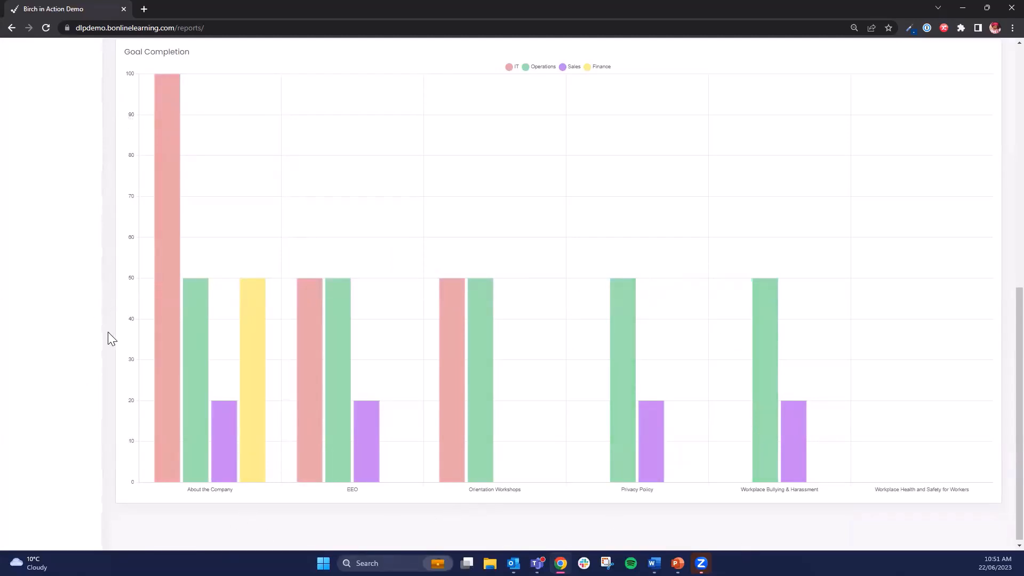
- Switch the Goal Completion results back to the table view
scroll(122, 319, up, 4)
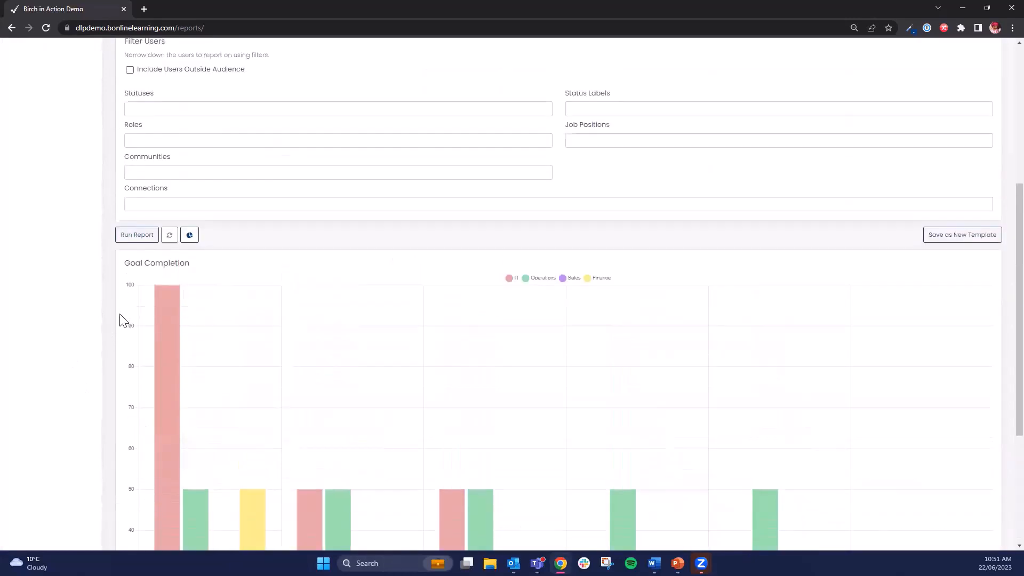
click(189, 239)
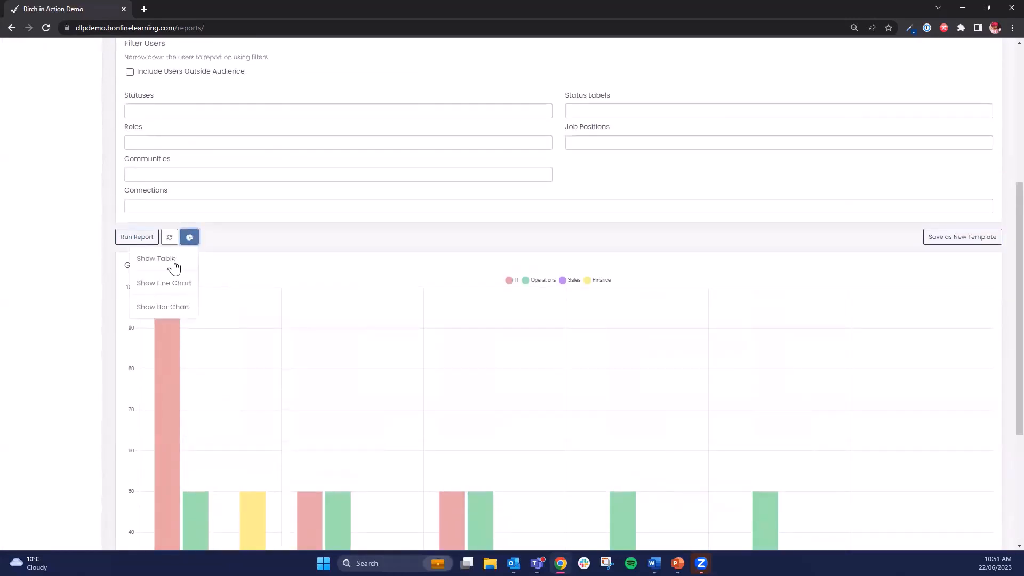
click(156, 258)
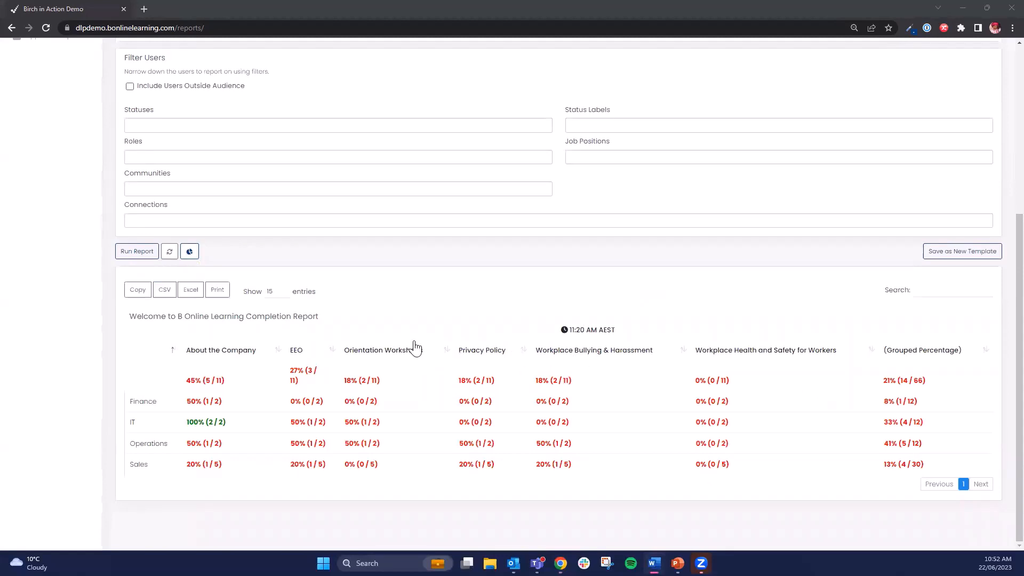
- Choose the Element Completion report and apply the Element Completion - Manager Webinar template
scroll(341, 334, up, 3)
scroll(340, 333, up, 3)
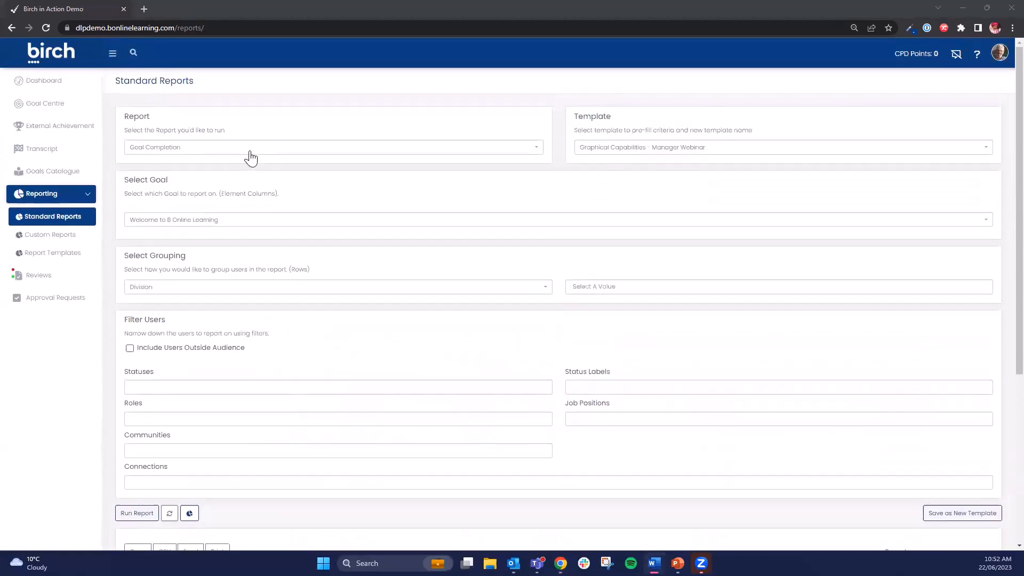
click(248, 152)
scroll(244, 196, down, 2)
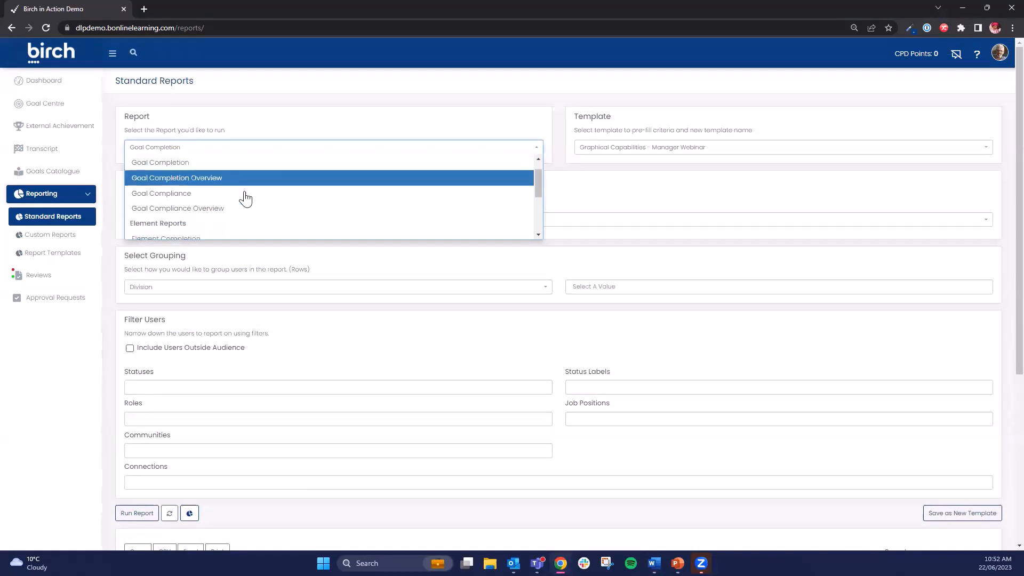
click(237, 205)
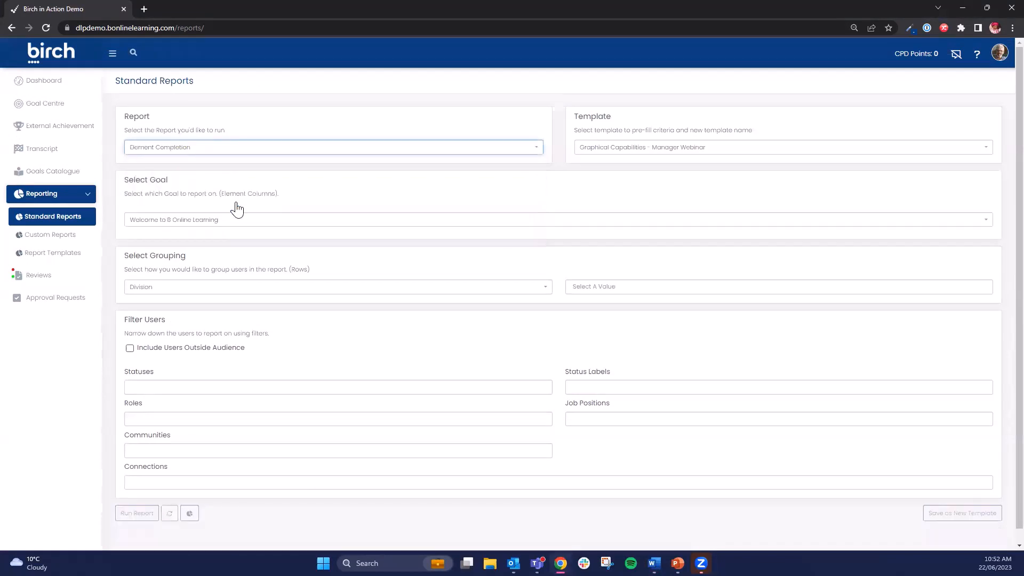
click(625, 151)
click(607, 160)
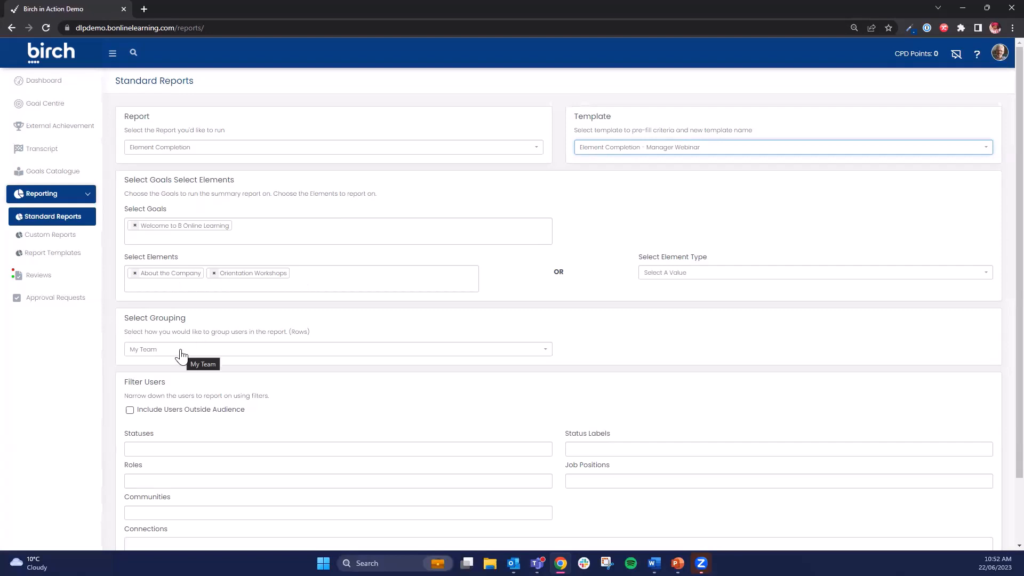
- Run the Element Completion report for My Team on the About the Company and Orientation Workshops elements
scroll(181, 350, down, 2)
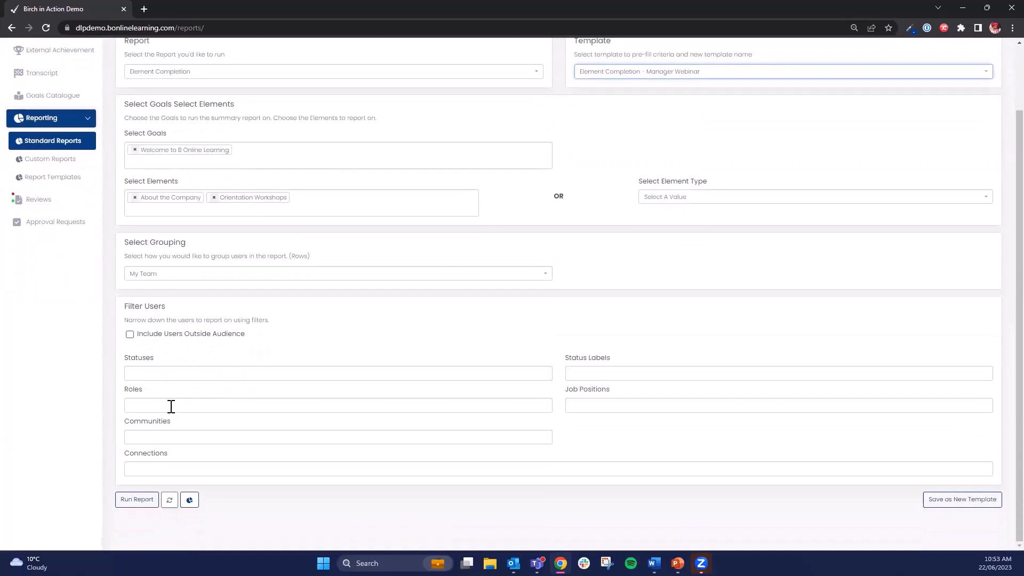
click(137, 499)
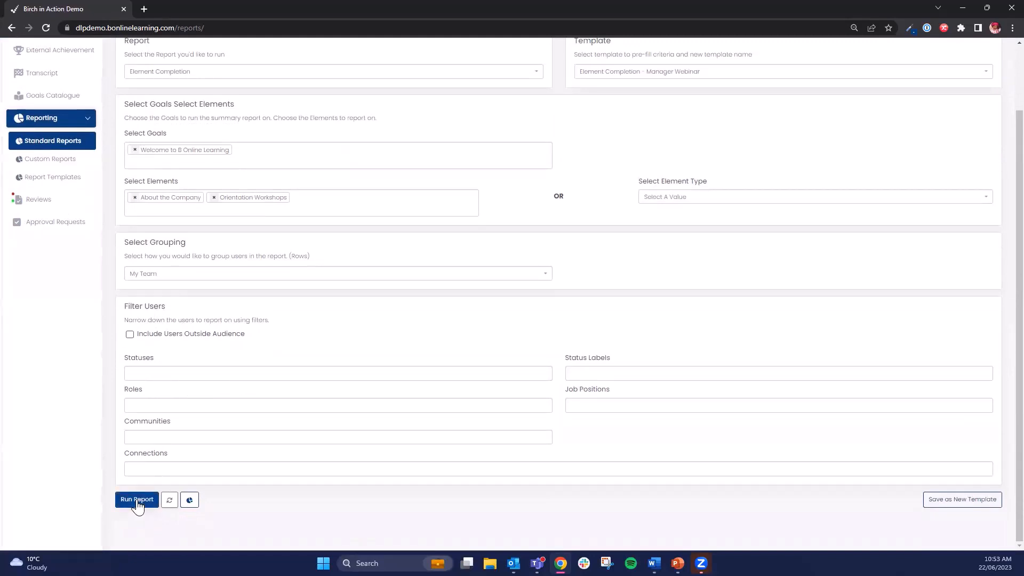
scroll(269, 496, down, 3)
scroll(270, 504, down, 1)
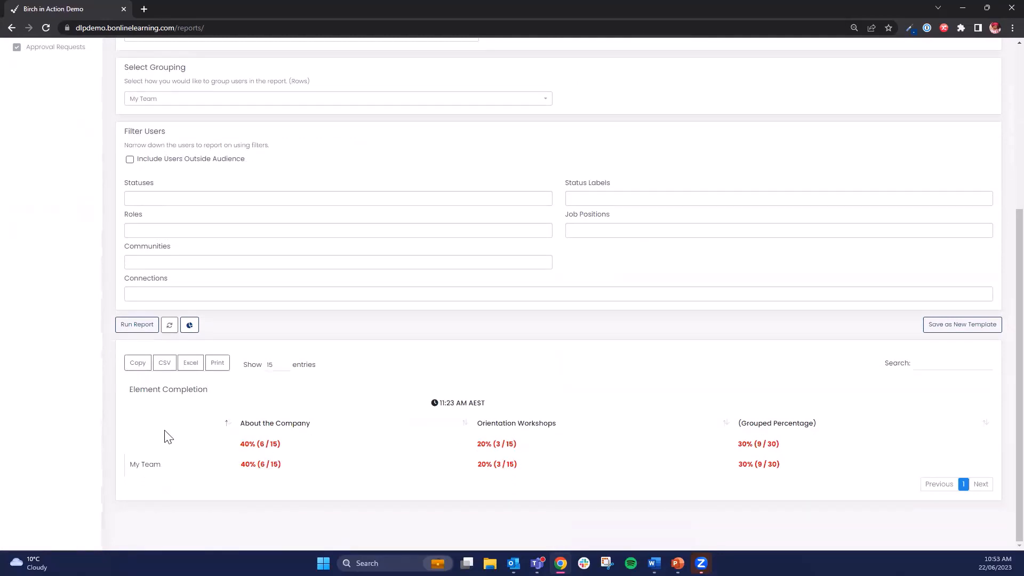
- Drill into the My Team row and examine each learner's completion status for both elements
click(138, 465)
scroll(373, 430, down, 3)
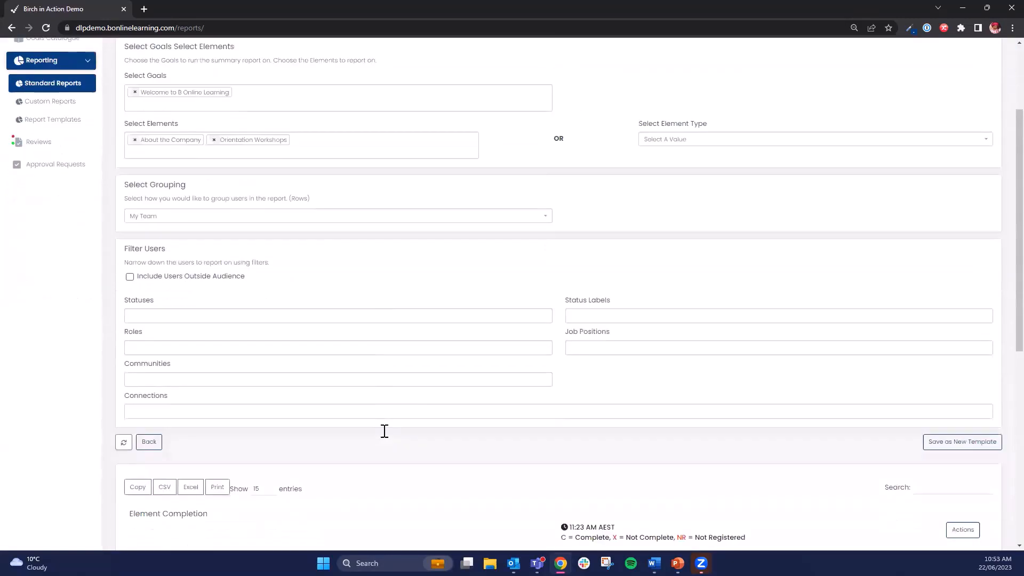
scroll(384, 431, down, 5)
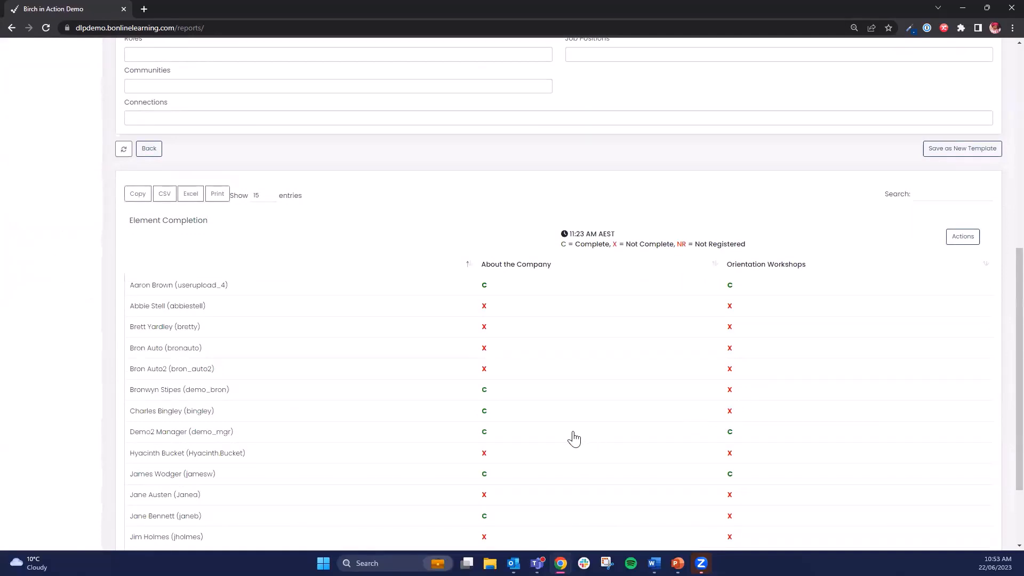
- Choose the Element Compliance report and apply the Element Compliance - Manager Webinar template
scroll(449, 445, up, 8)
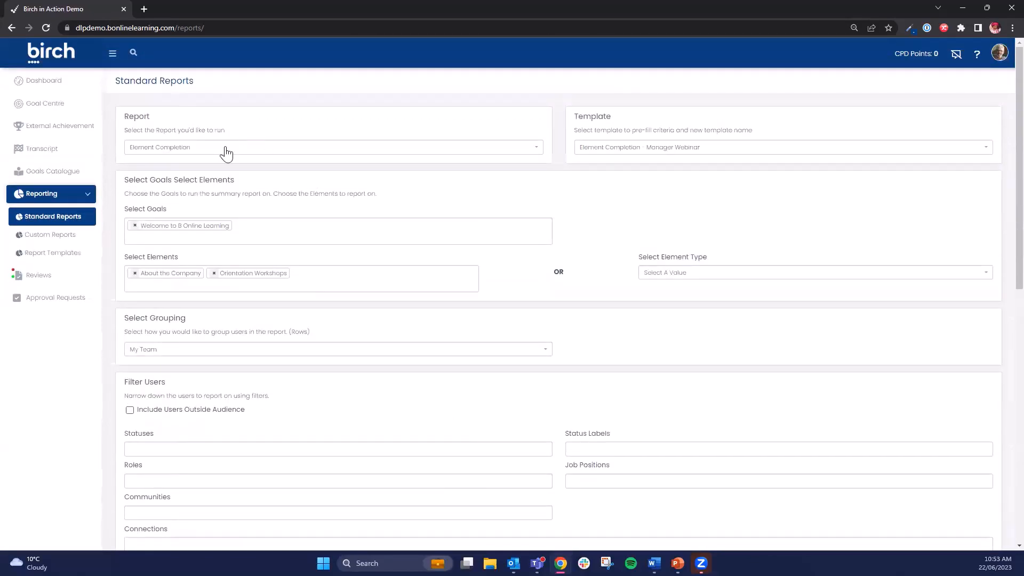
click(226, 153)
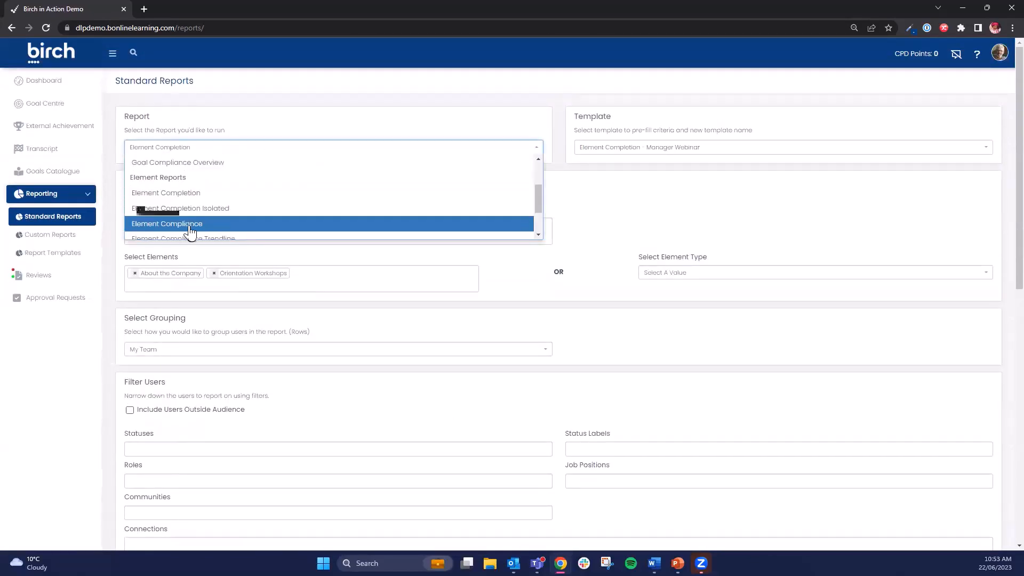
click(189, 227)
click(613, 147)
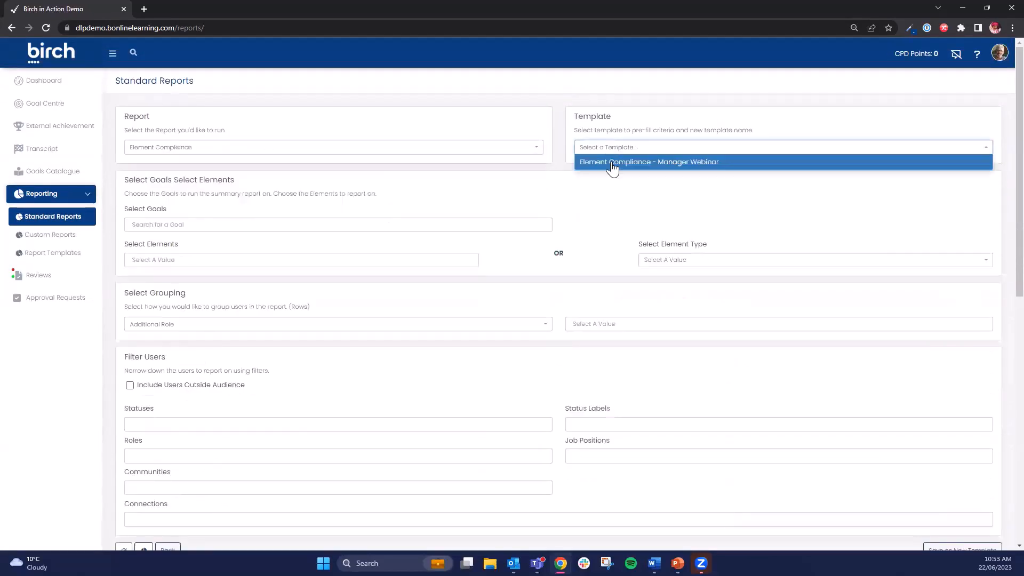
click(611, 163)
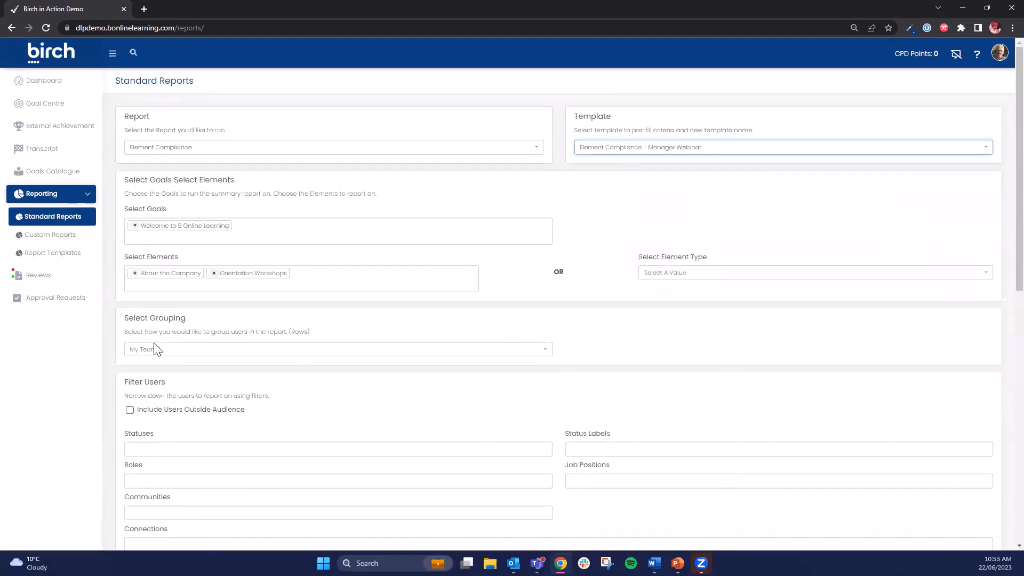
- Run the Element Compliance report grouped by My Team
scroll(163, 332, down, 1)
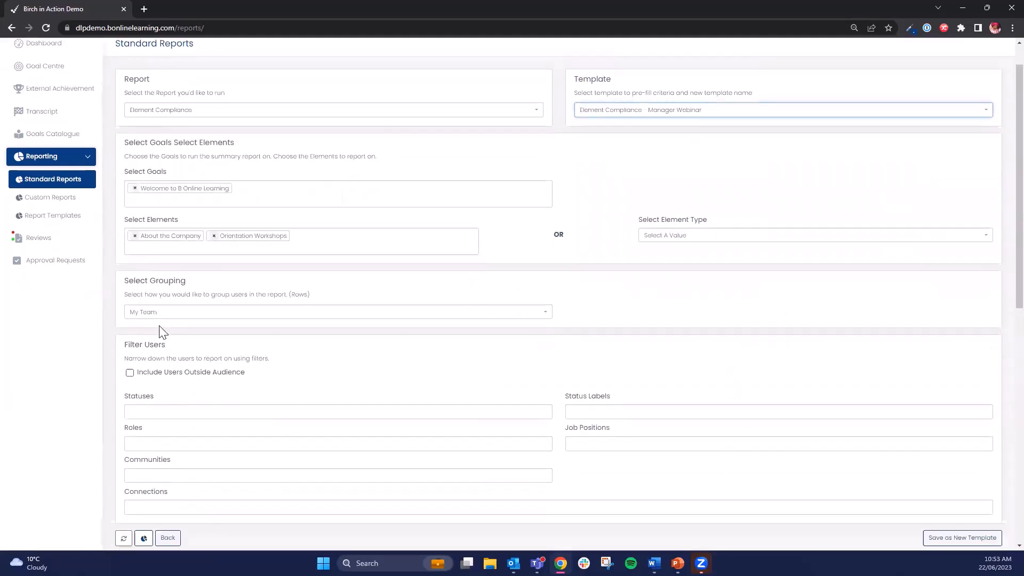
scroll(163, 332, down, 3)
click(123, 363)
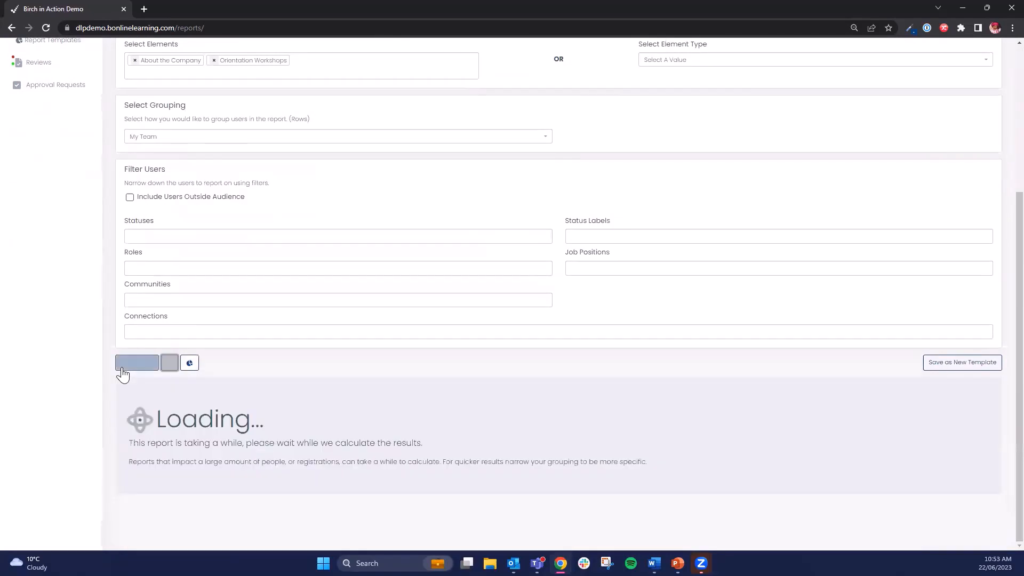
scroll(140, 377, down, 4)
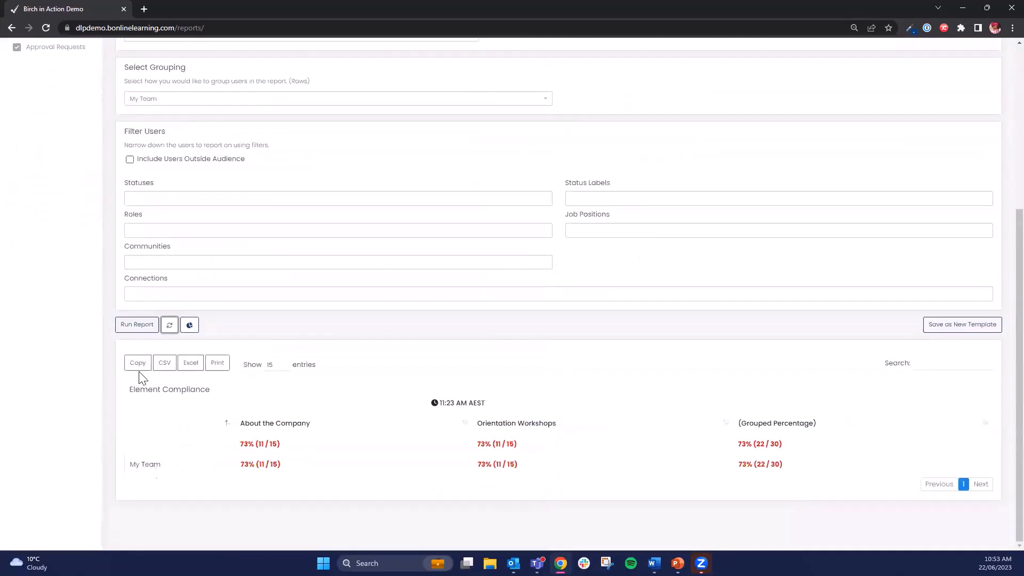
click(142, 327)
- Drill into My Team's Element Compliance results and return to the grouped summary
scroll(171, 495, down, 5)
click(145, 465)
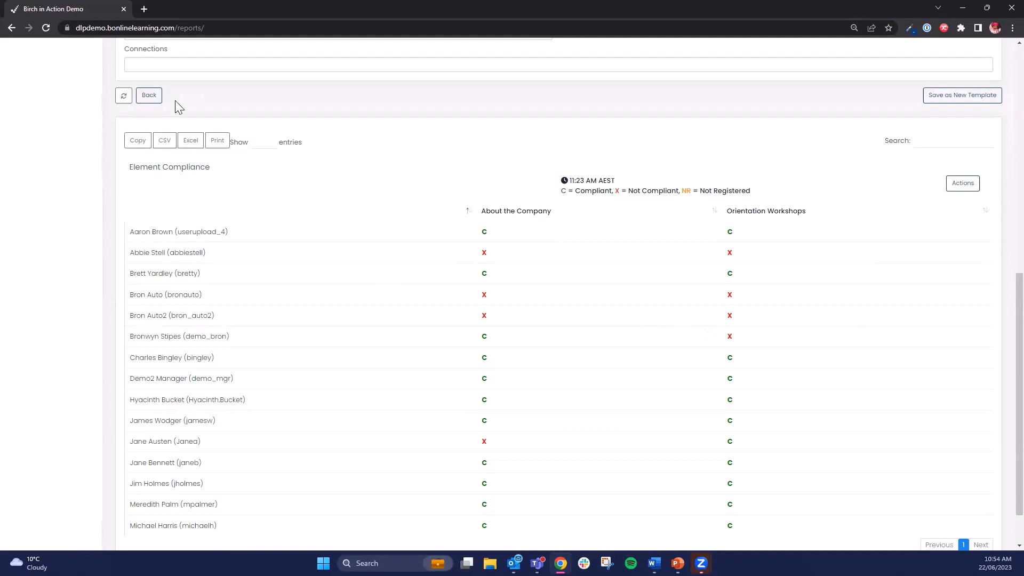
click(140, 96)
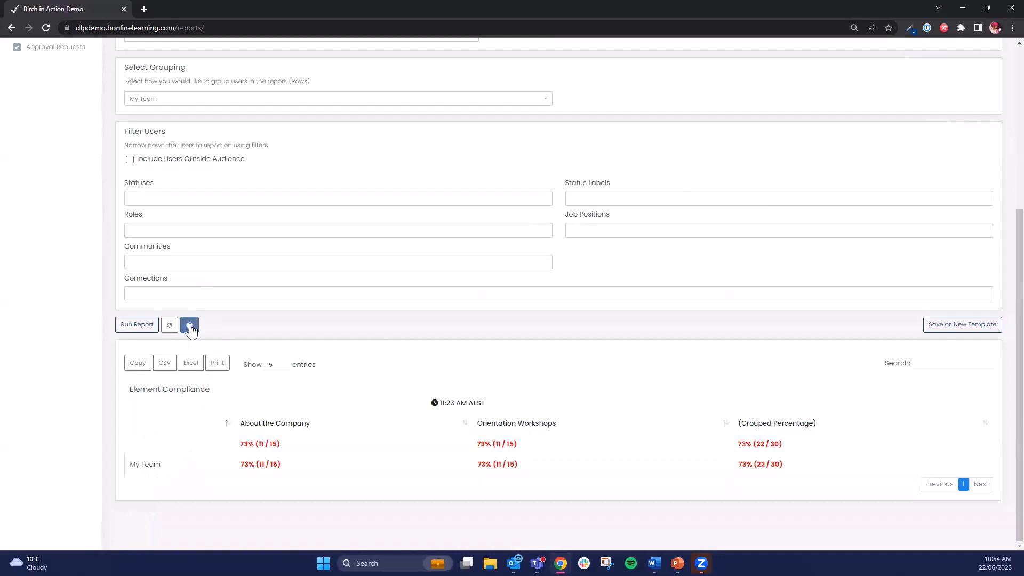
- Reopen the My Team breakdown and examine each learner's compliance with the two elements
click(147, 470)
scroll(184, 466, down, 4)
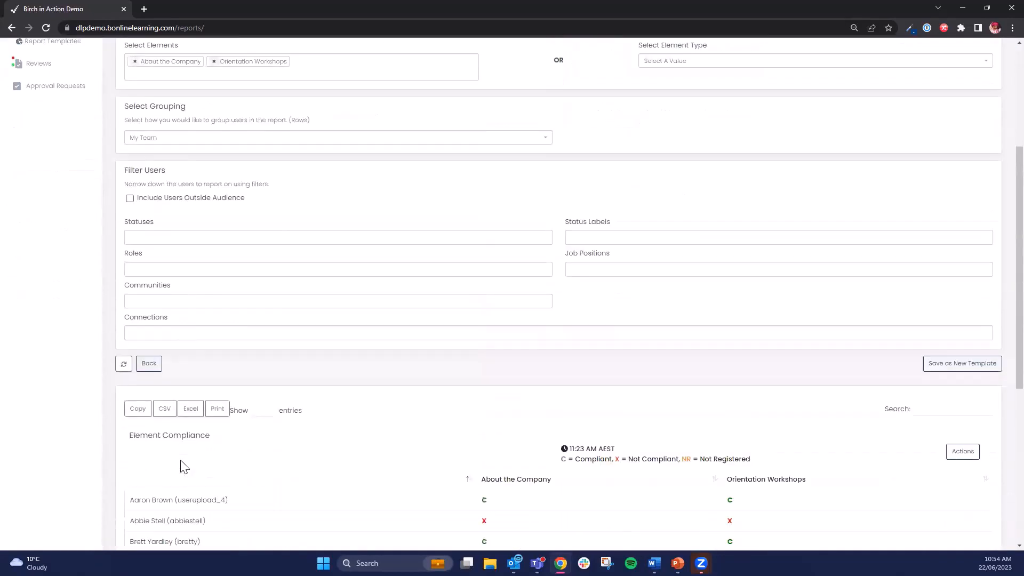
scroll(184, 467, down, 1)
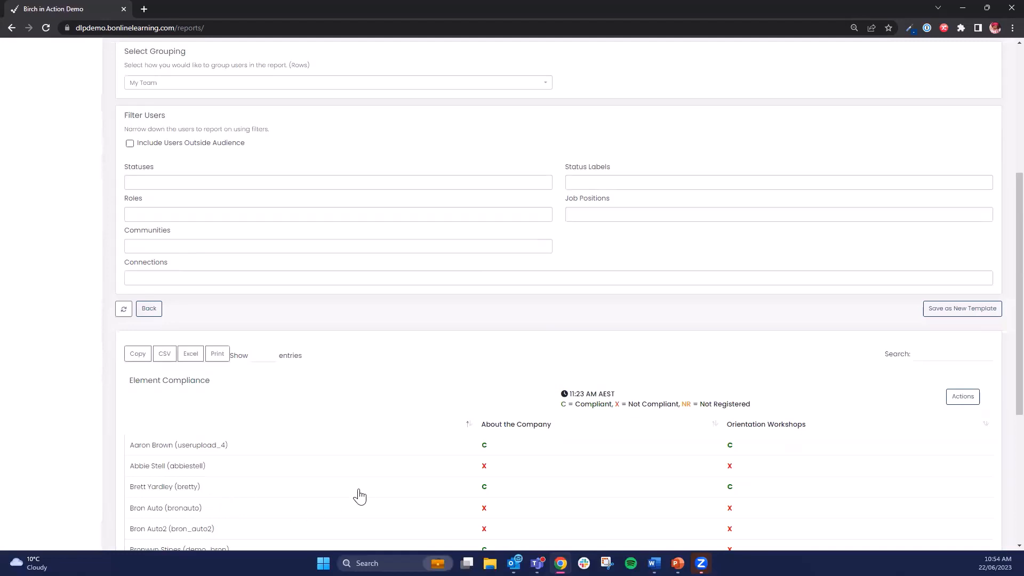
scroll(758, 411, down, 2)
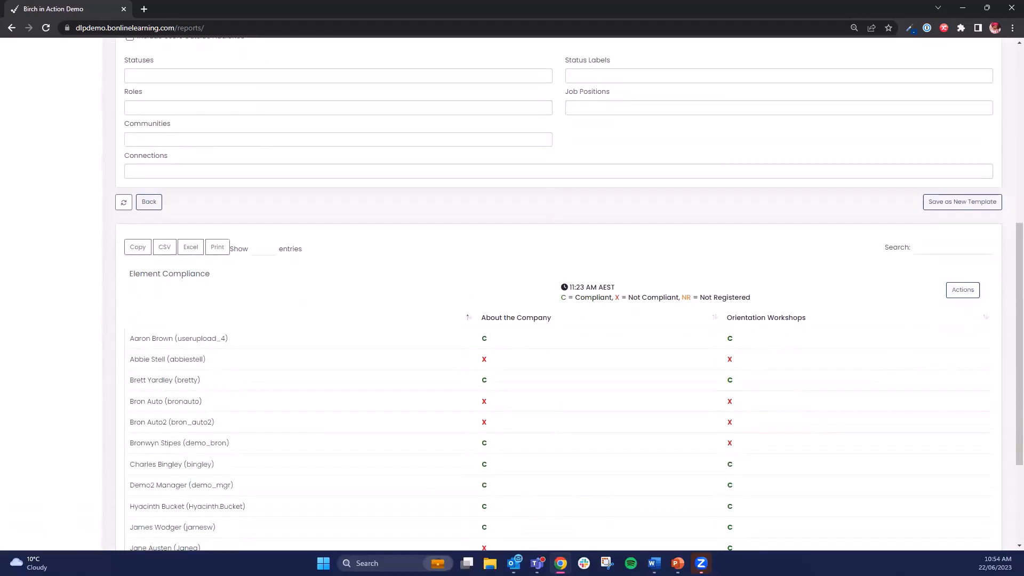
scroll(907, 309, down, 1)
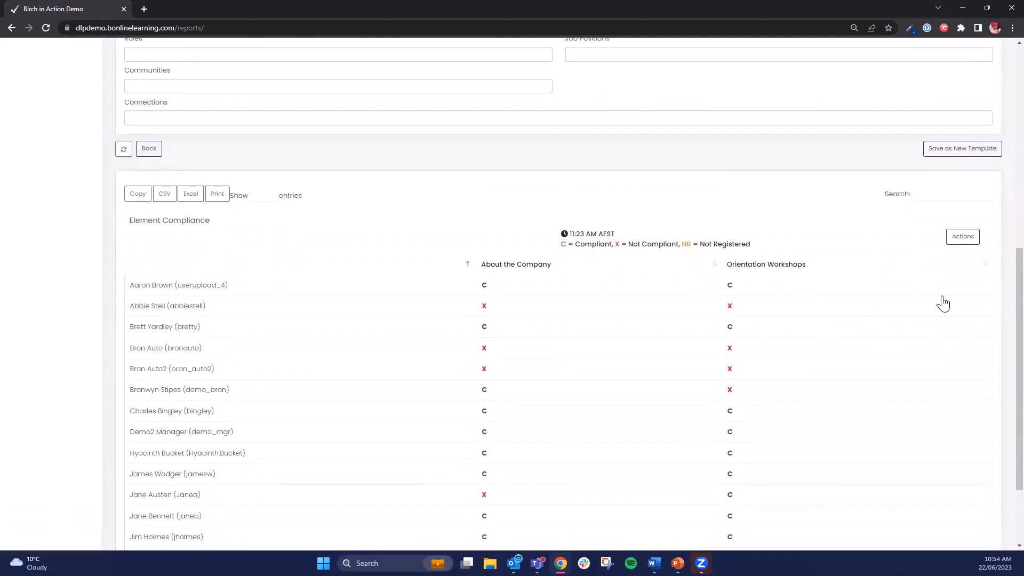
- Extract the non-compliant learners' user data from the report actions, review its columns and close the extract
click(961, 238)
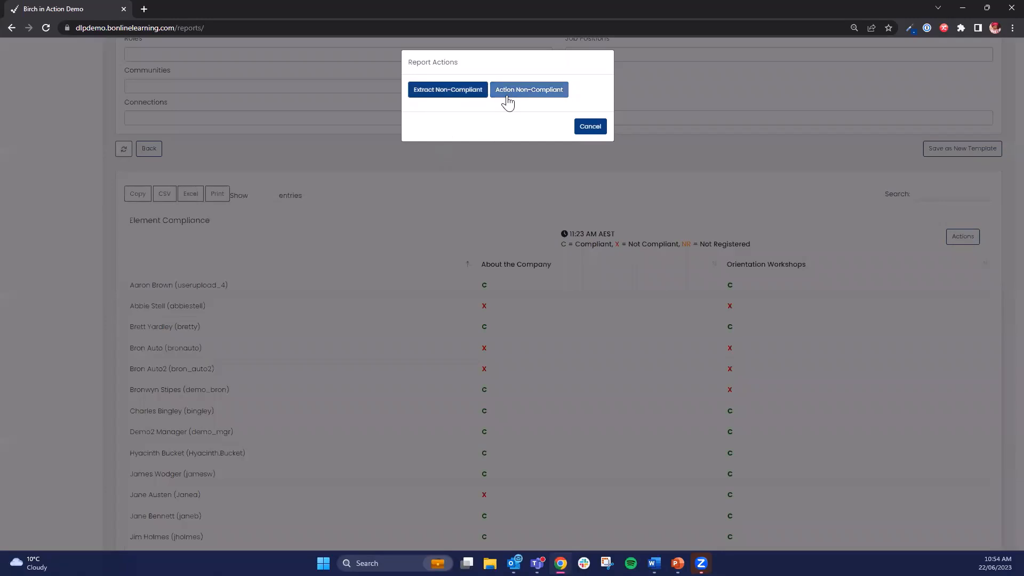
click(446, 95)
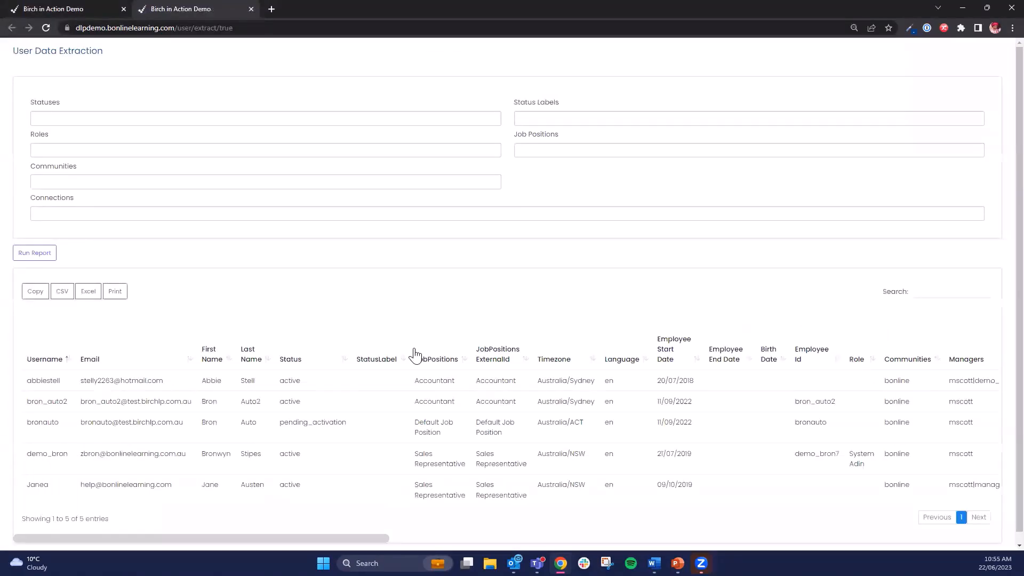
scroll(443, 354, down, 1)
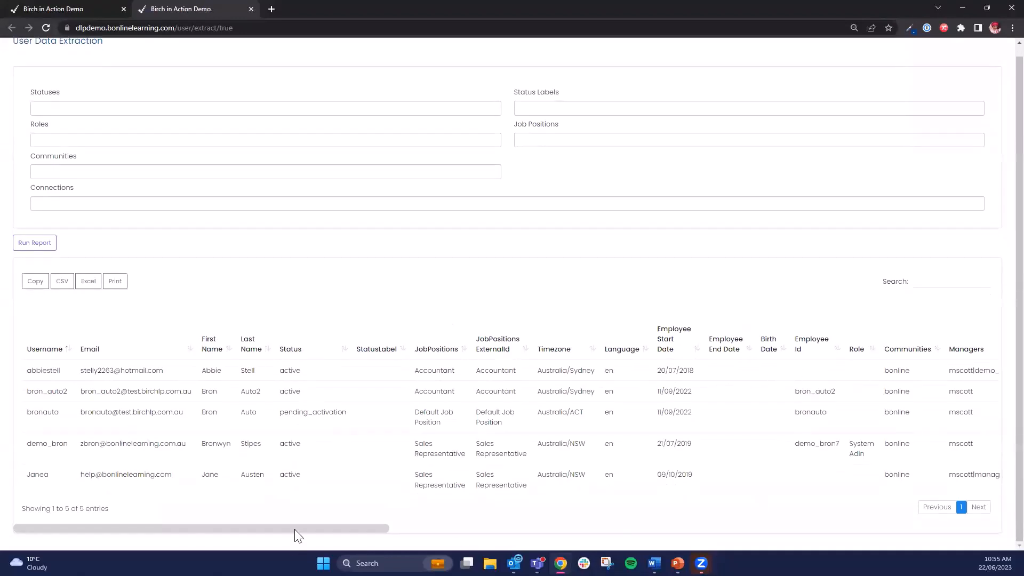
drag(296, 530, 233, 532)
click(250, 9)
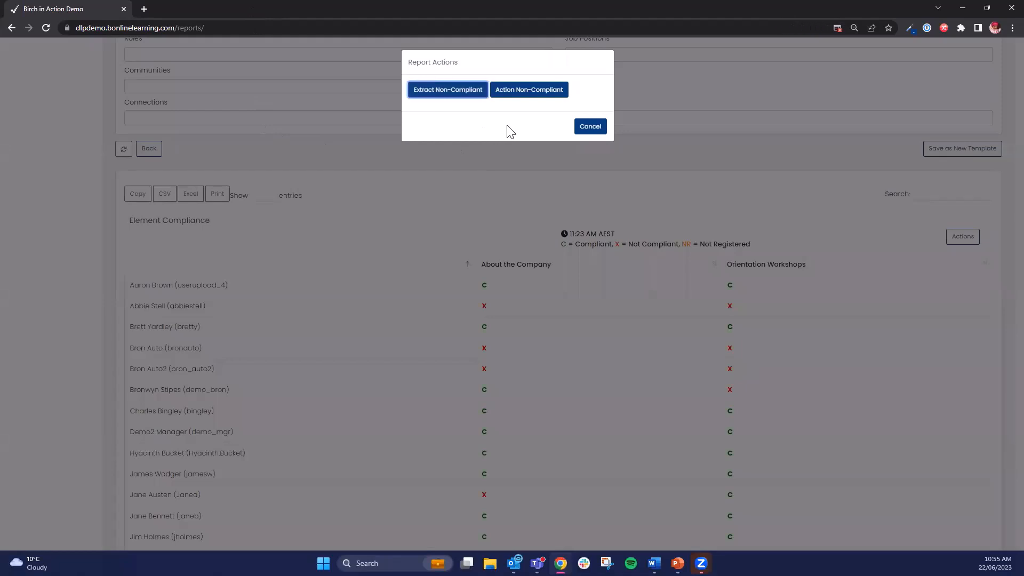
- Start an email to all non-compliant learners through the report's Action Non-Compliant option, and discard the draft unsaved
click(533, 100)
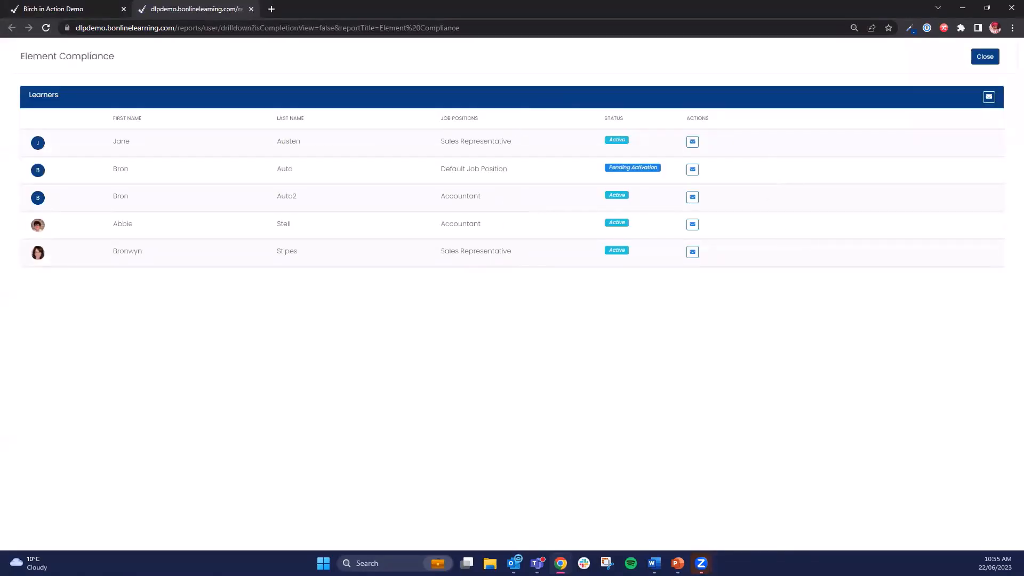
key(alt+Tab)
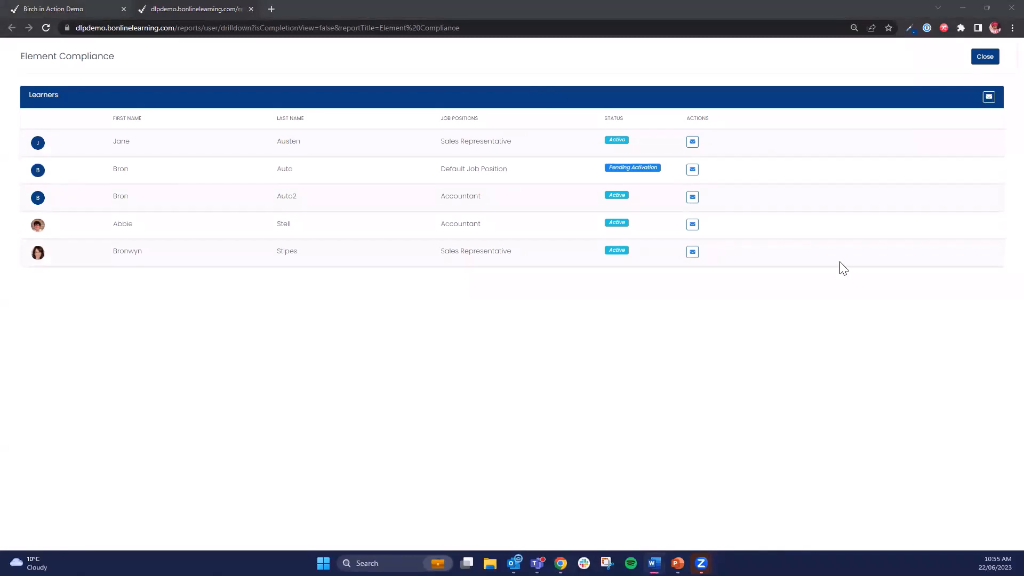
click(988, 101)
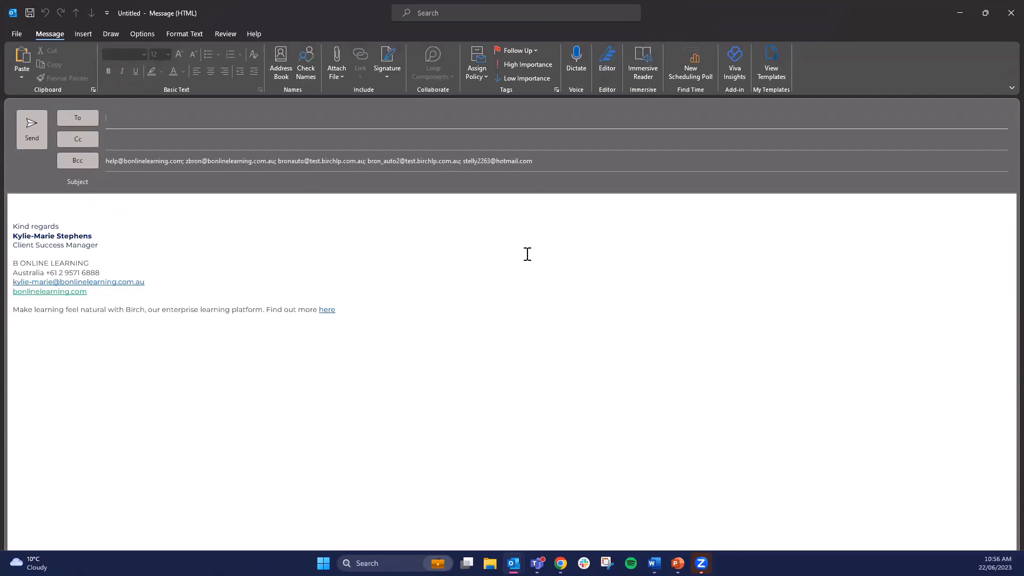
click(1000, 21)
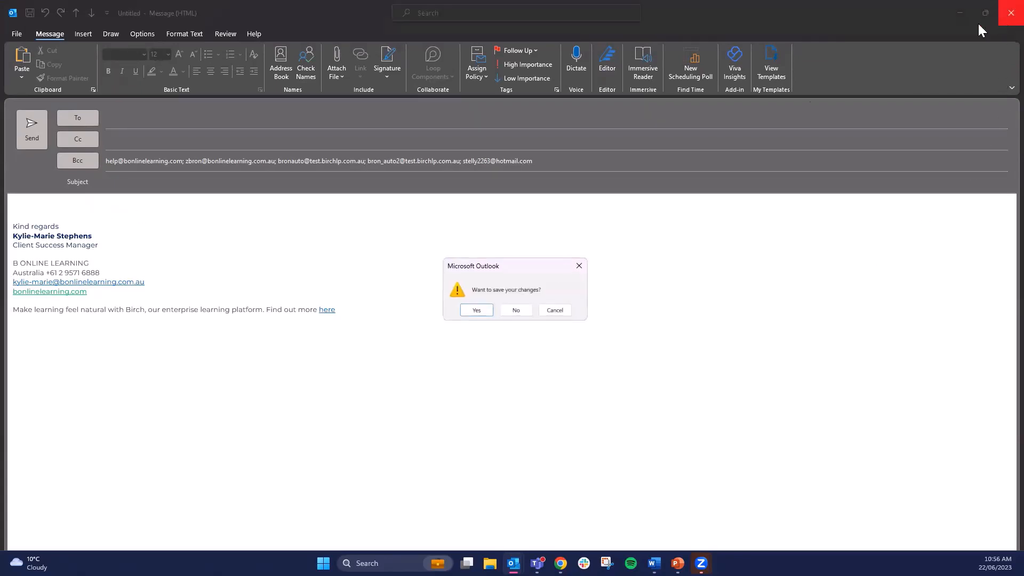
click(515, 310)
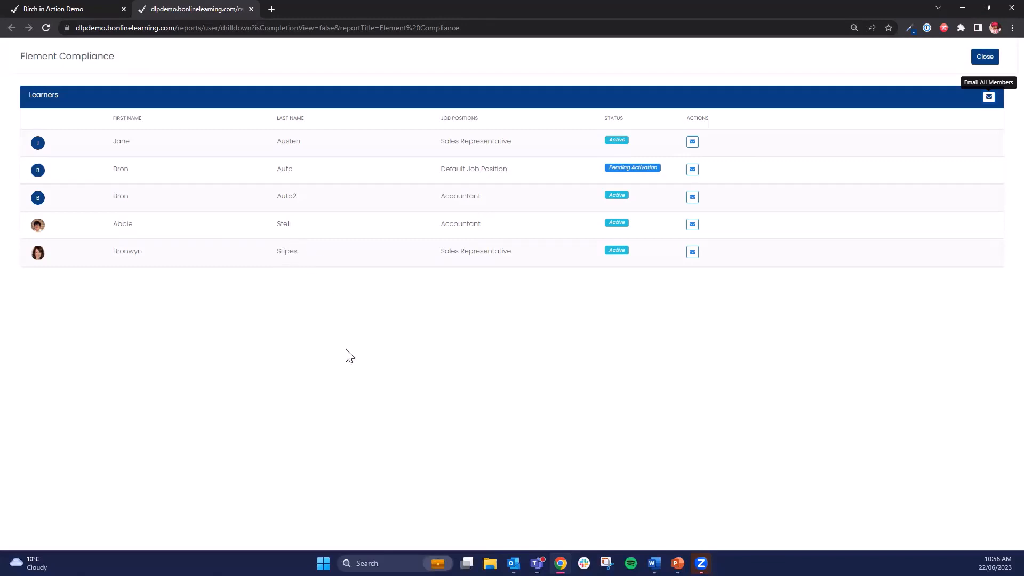
- Switch to the running PowerPoint slide show of the Manager Series presentation
mouse_move(677, 563)
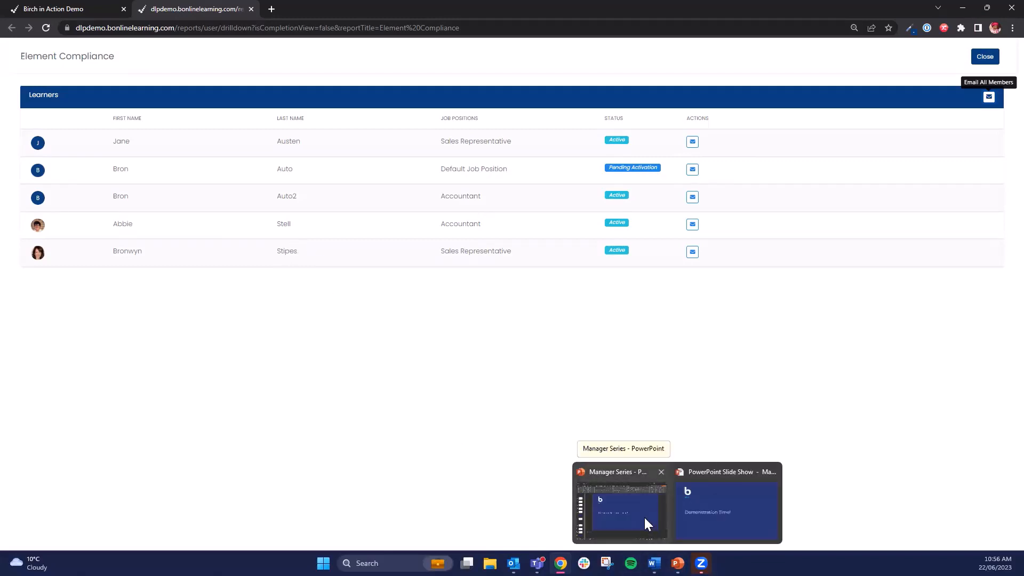
click(701, 516)
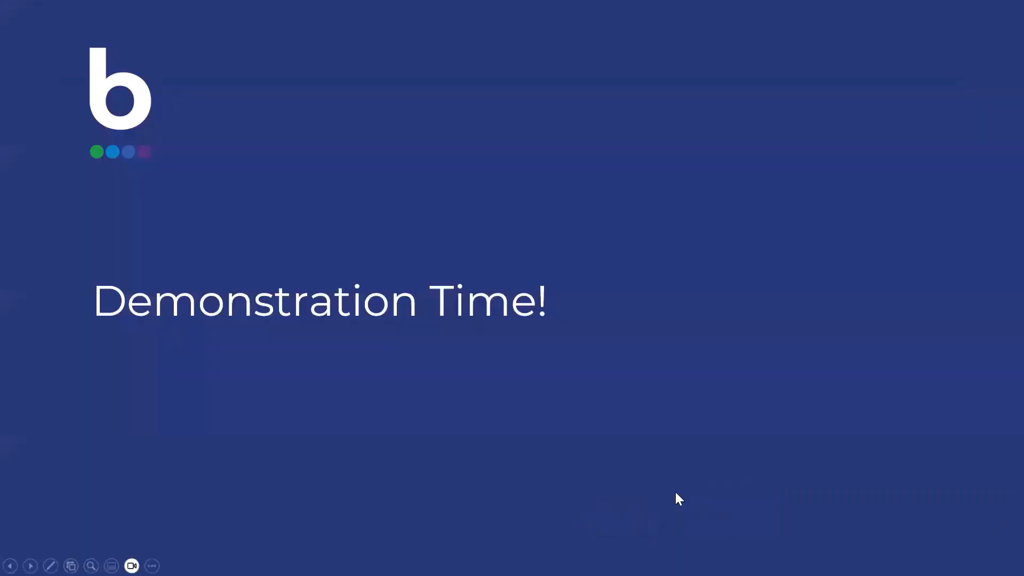
click(601, 465)
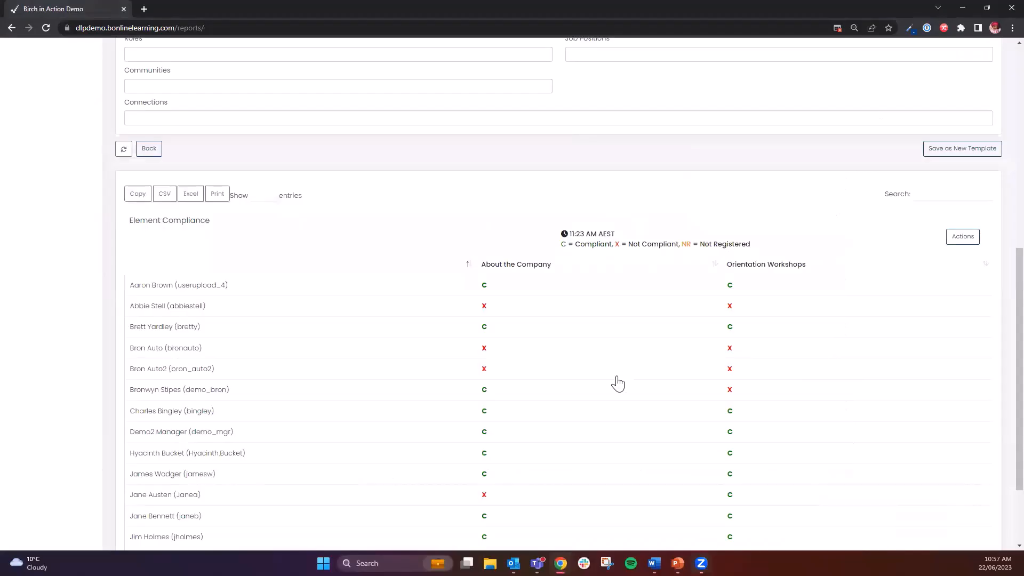
- Back in Birch, choose the Element Completion Isolated report and apply the Element Completed Isolated - Manager Webinar template
scroll(615, 382, up, 8)
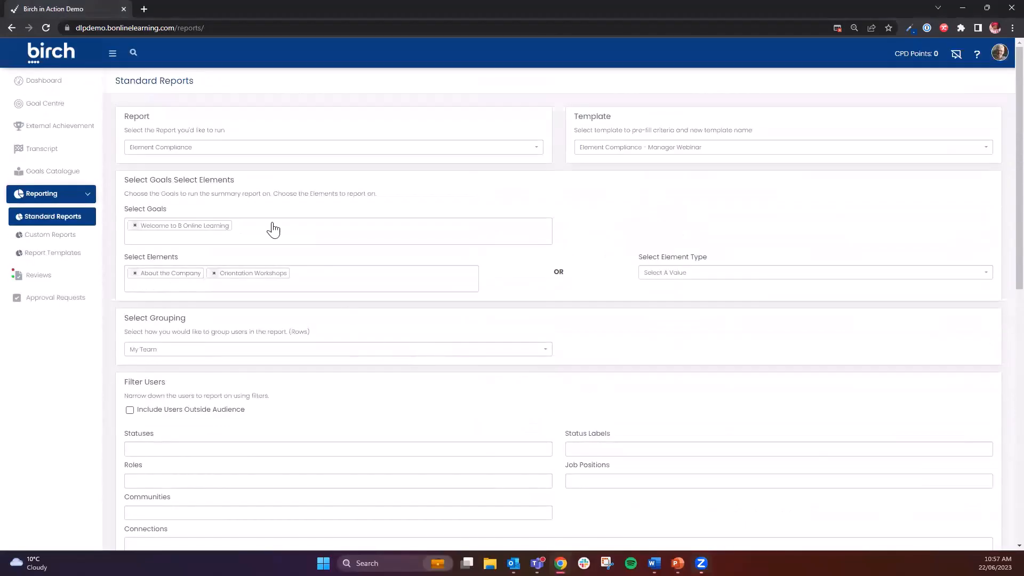
click(237, 149)
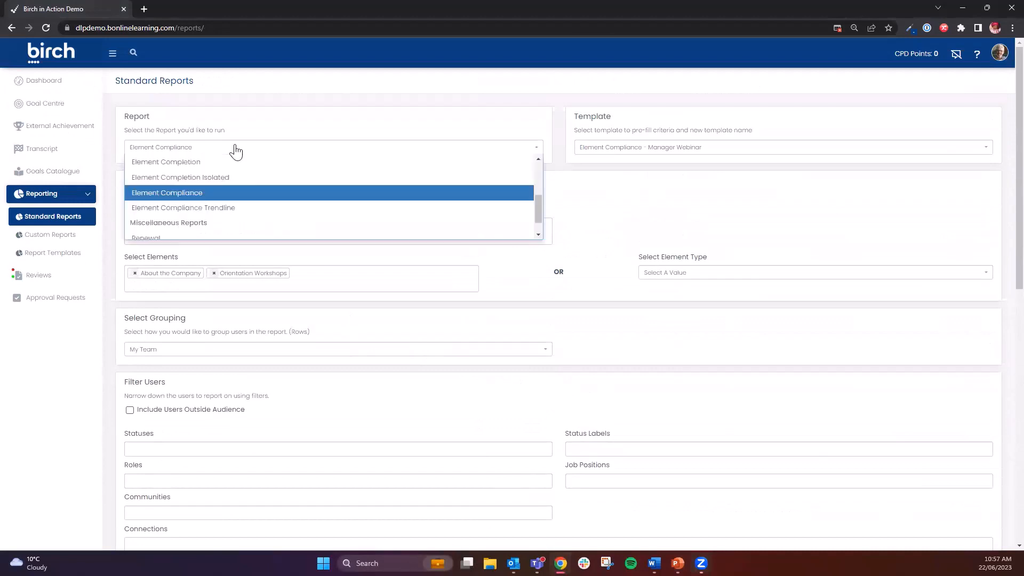
click(208, 181)
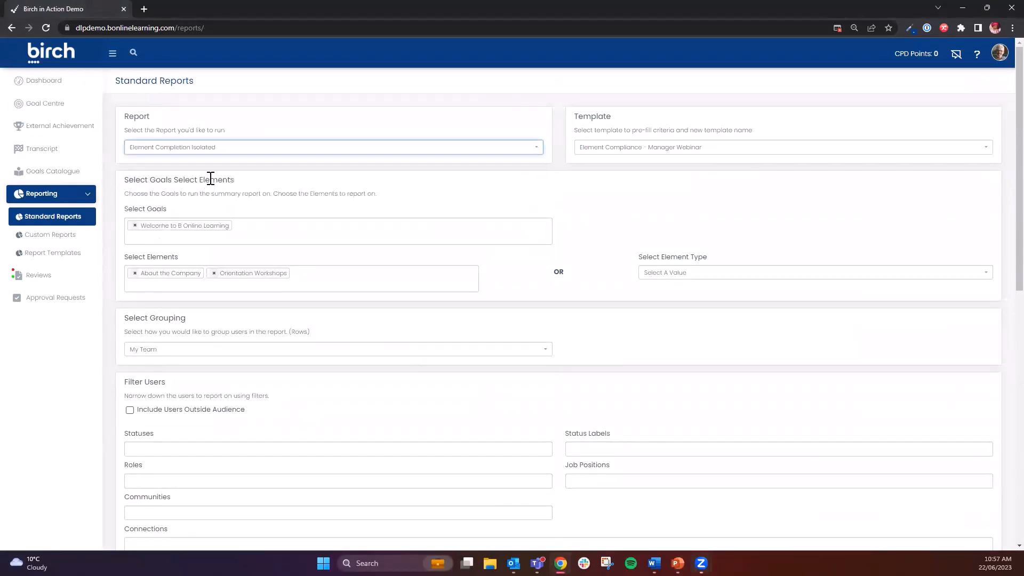
click(631, 155)
click(629, 162)
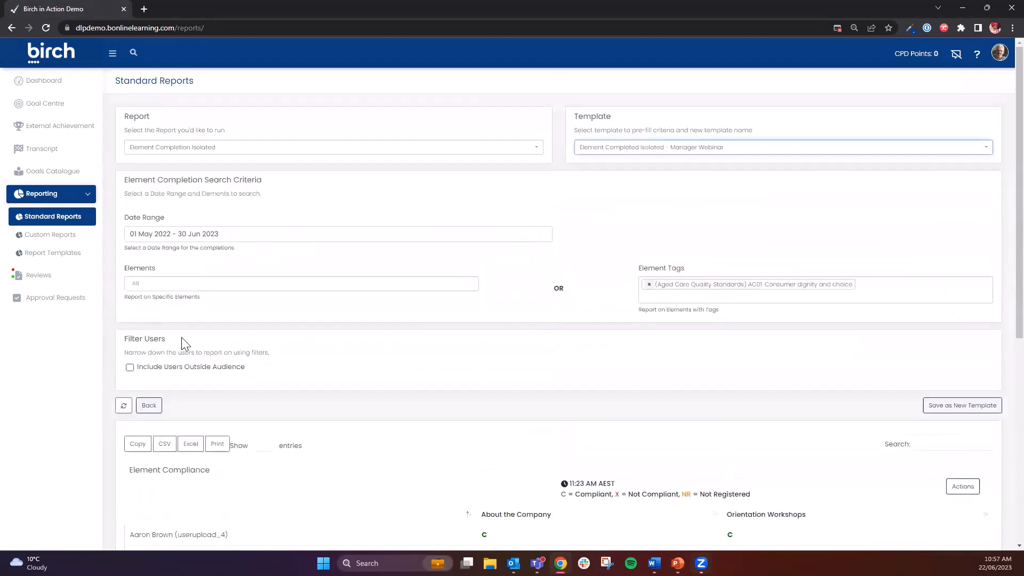
scroll(171, 400, down, 1)
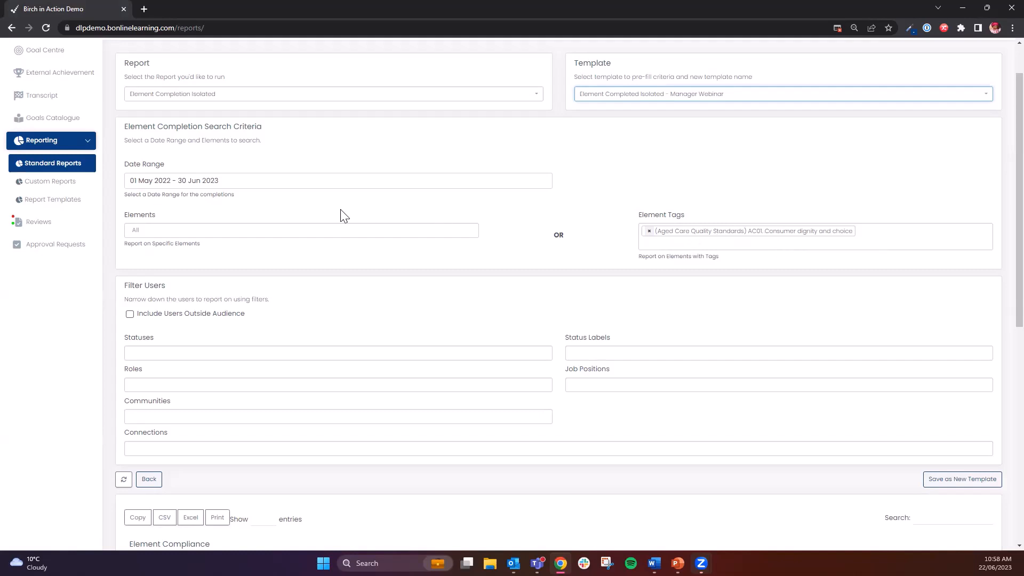
- Run the Element Completion Isolated report and review the learners' completion statuses in the results
scroll(341, 215, down, 4)
click(122, 265)
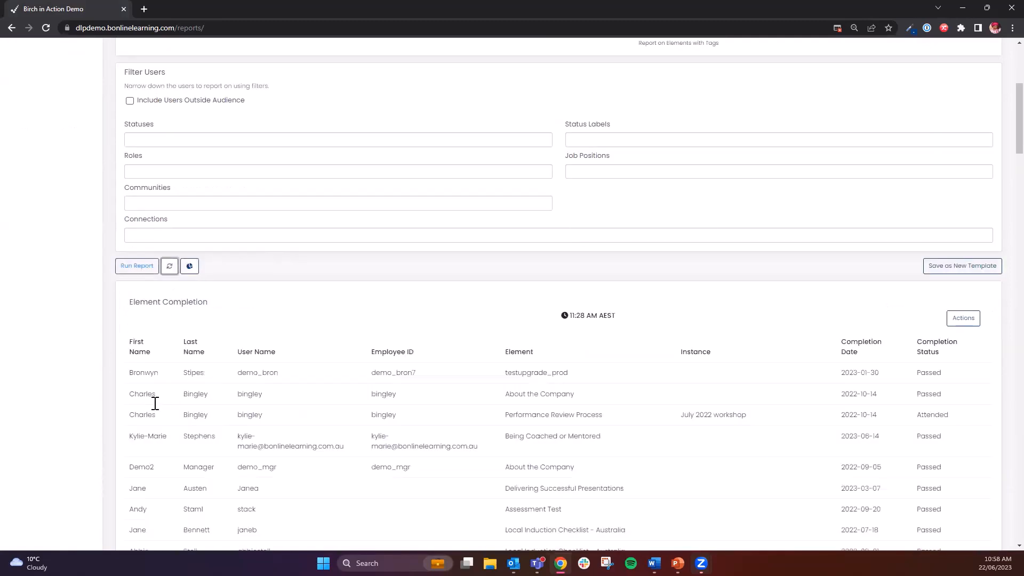
scroll(181, 409, down, 5)
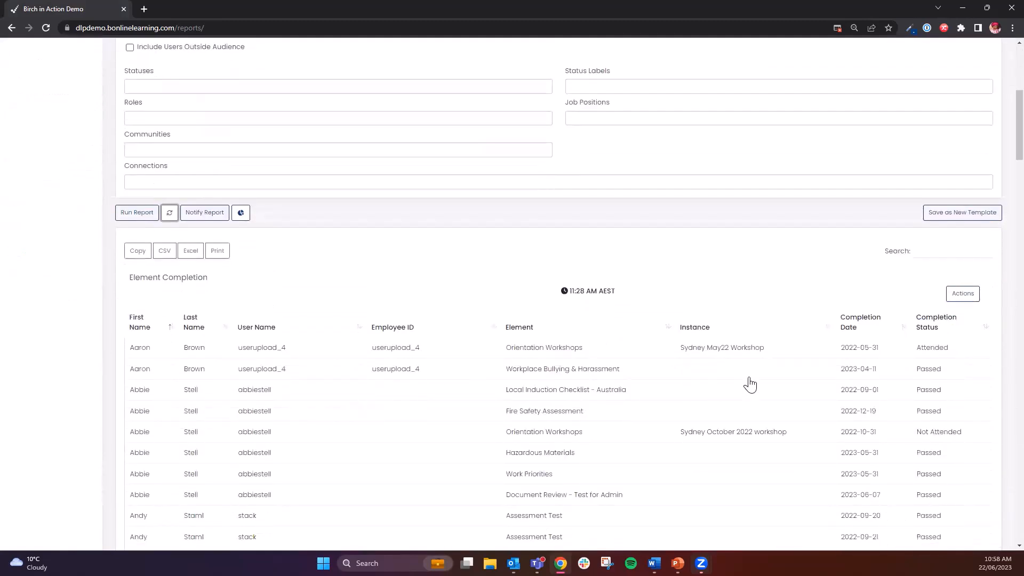
scroll(549, 381, down, 2)
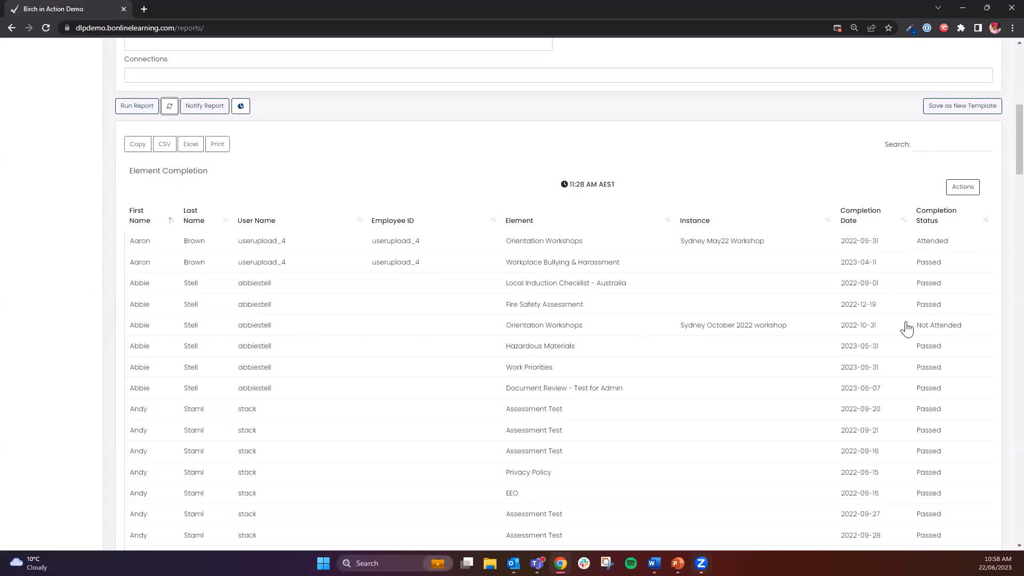
scroll(906, 328, down, 10)
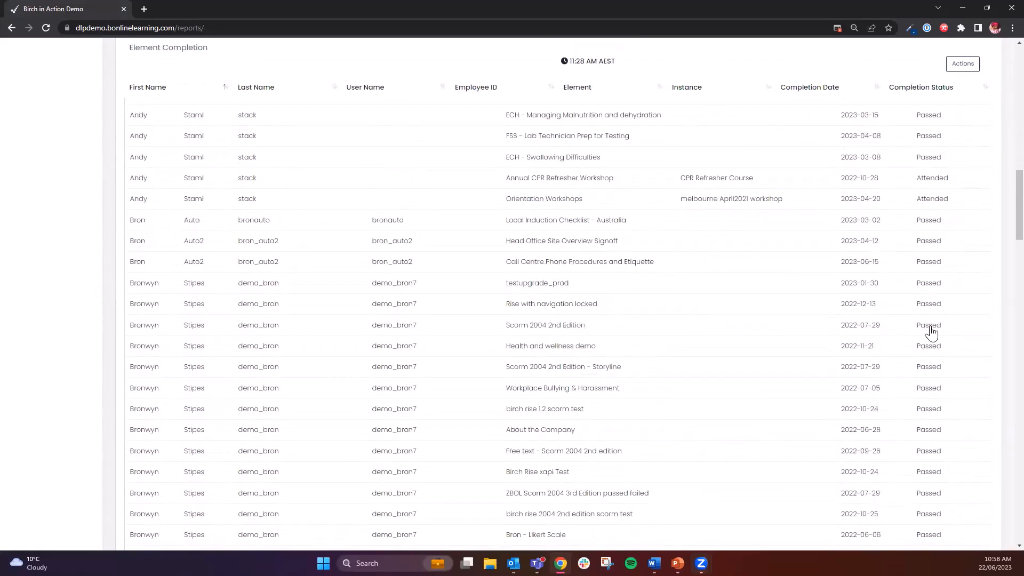
scroll(931, 331, down, 10)
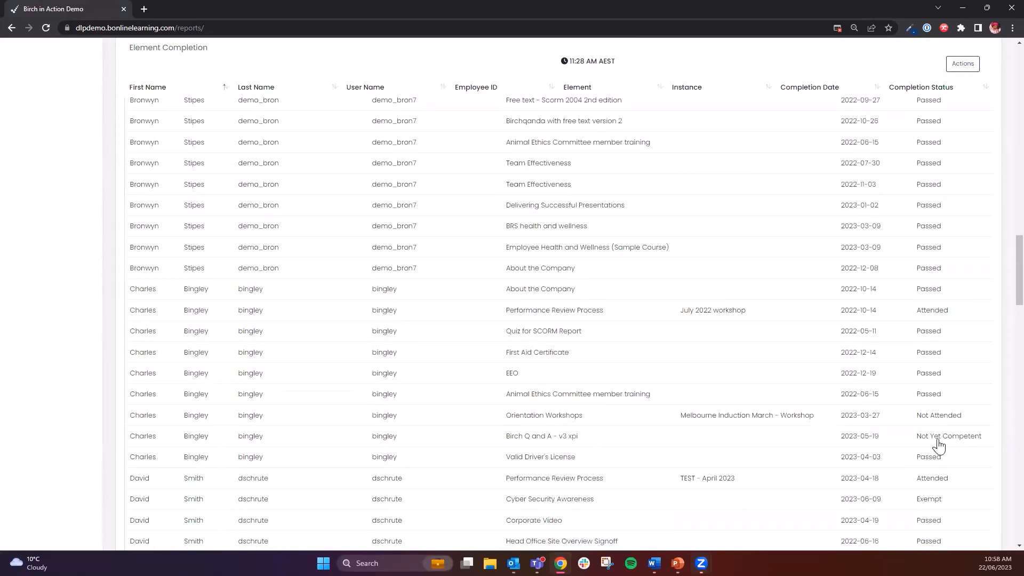
scroll(938, 447, up, 15)
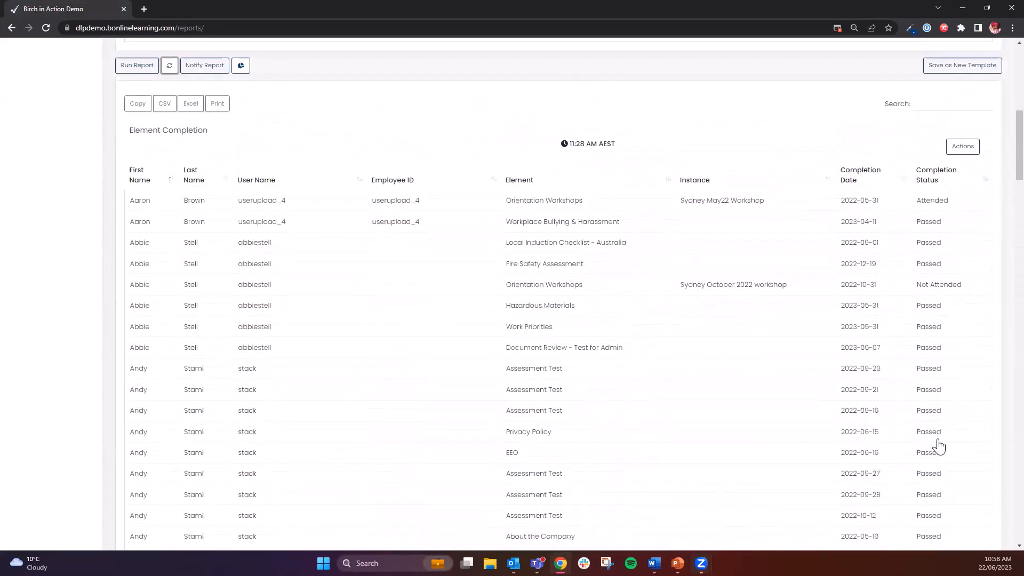
- Open the list of incomplete learners through the report's Action Incomplete option, then close it and dismiss the report actions
click(962, 402)
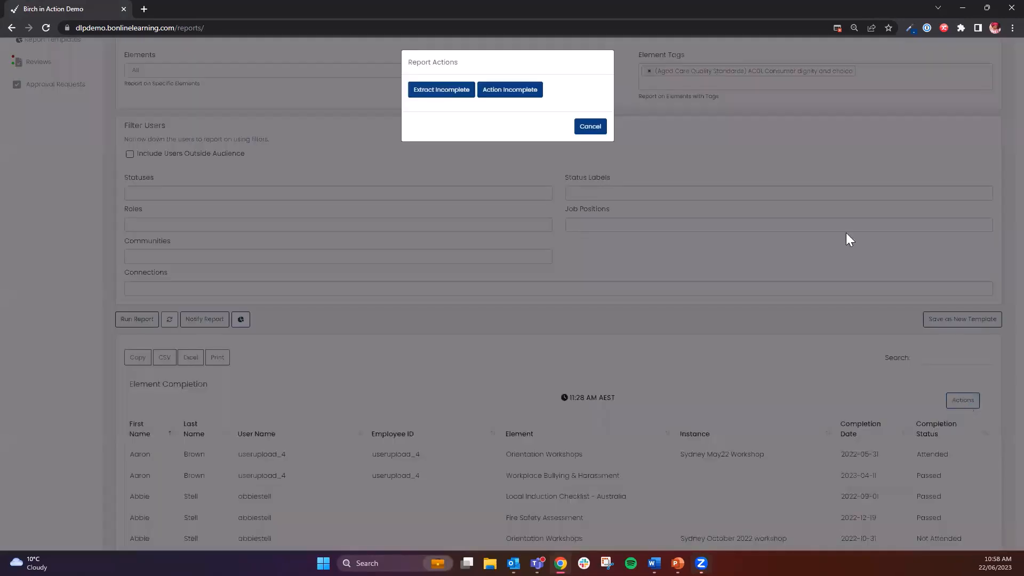
click(530, 91)
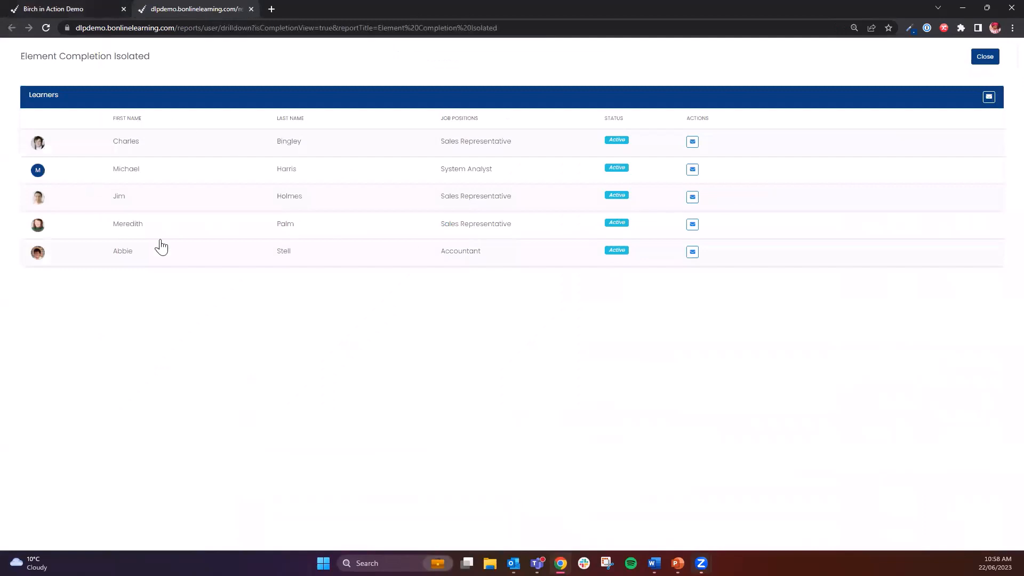
click(251, 9)
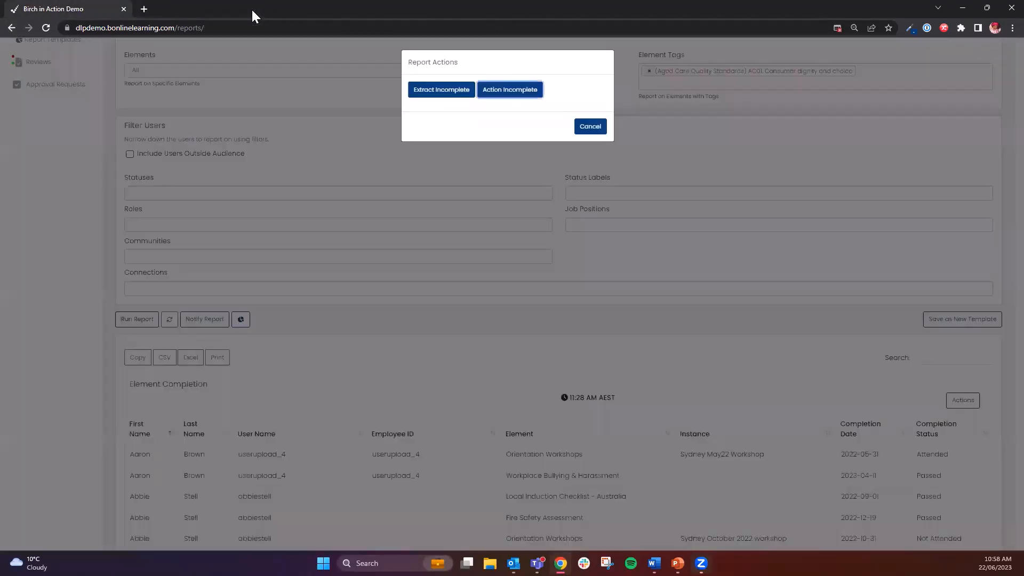
click(589, 128)
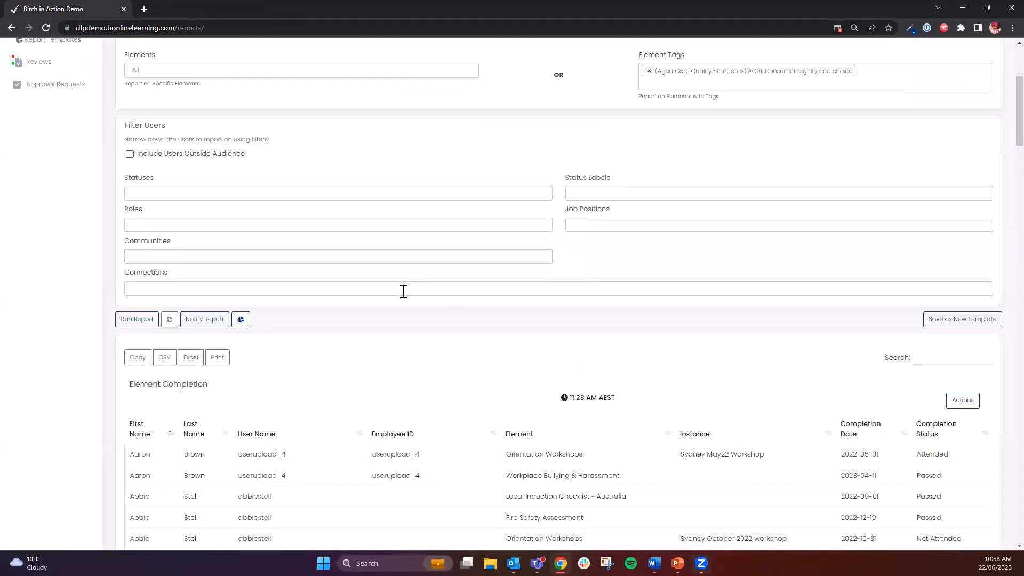
- Choose the Element Compliance Trendline report and apply the Element Compliance Trendline 2 - Manager Webinar template
scroll(402, 290, up, 4)
click(222, 151)
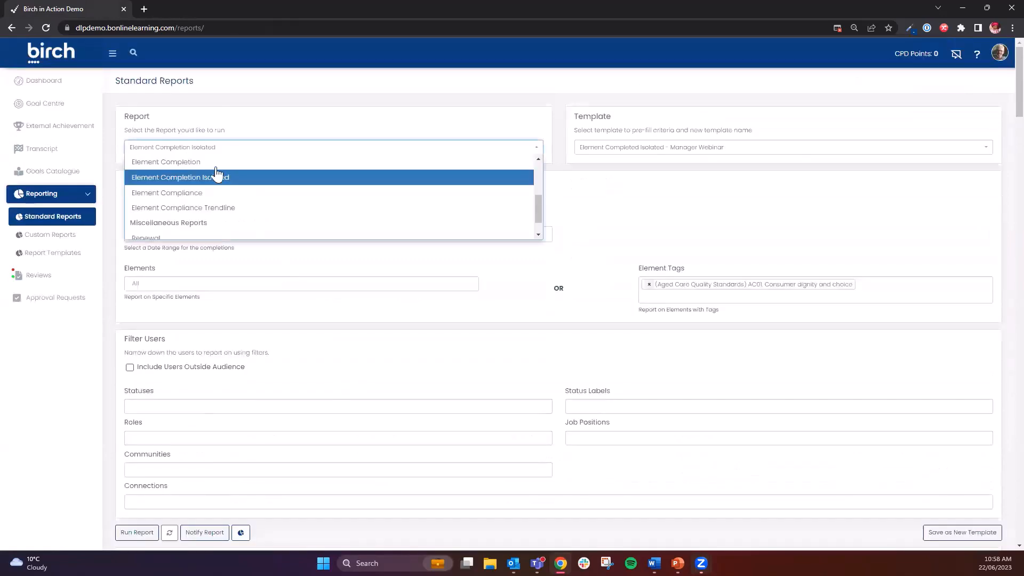
click(209, 212)
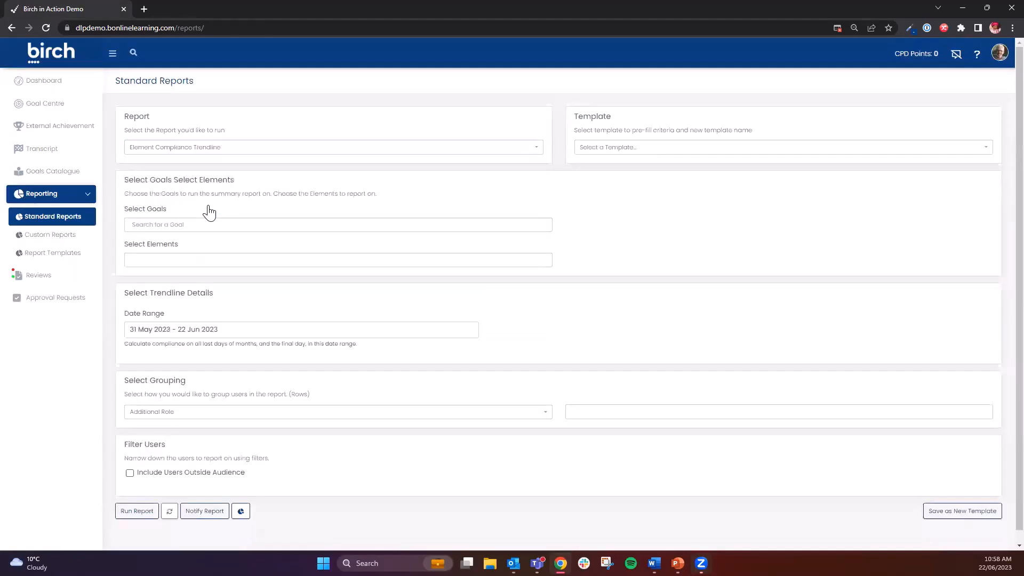
click(596, 151)
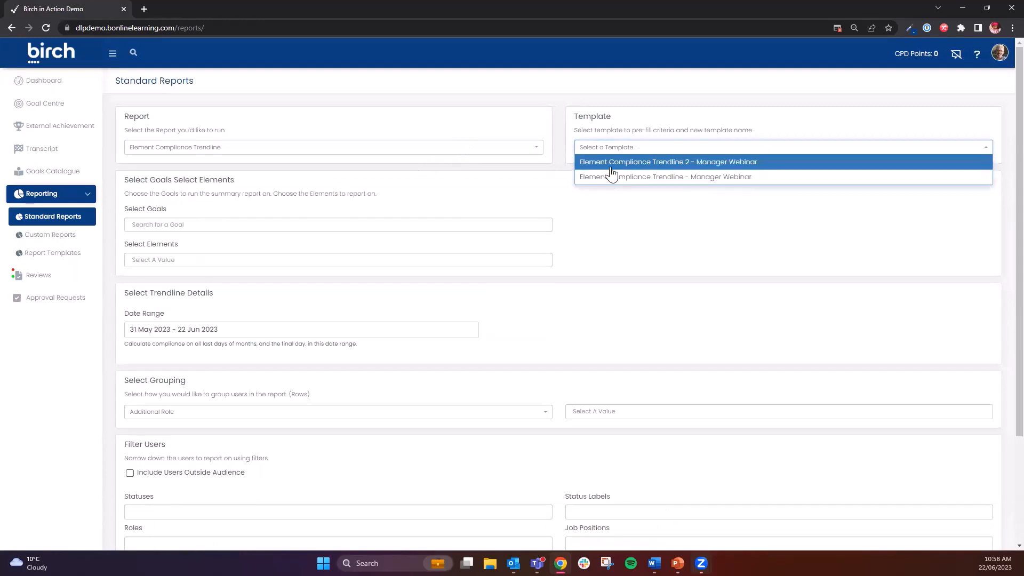
click(612, 166)
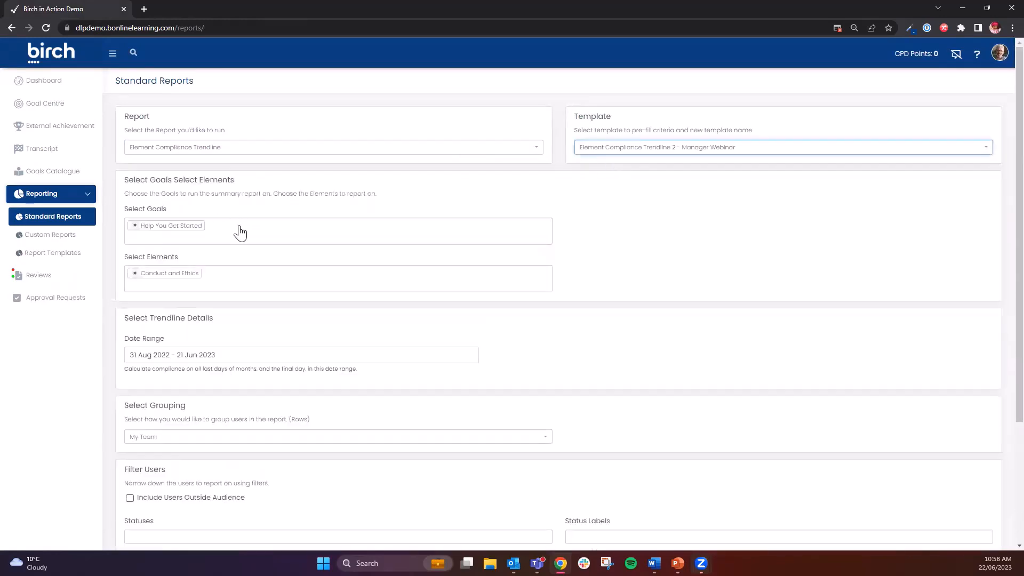
key(alt+Tab)
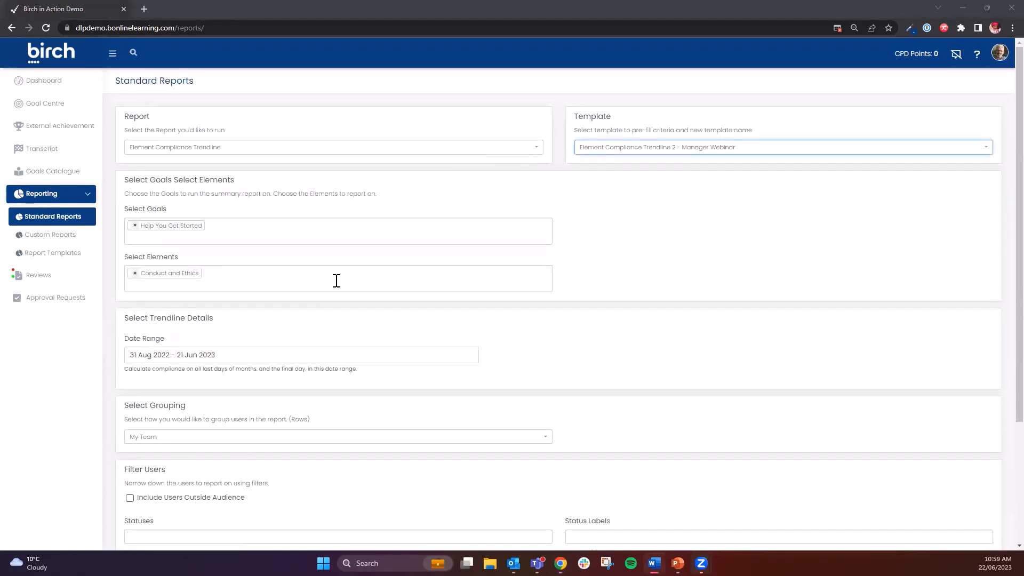
- Run the Element Compliance Trendline report and examine the Conduct and Ethics trendline chart
scroll(333, 281, down, 1)
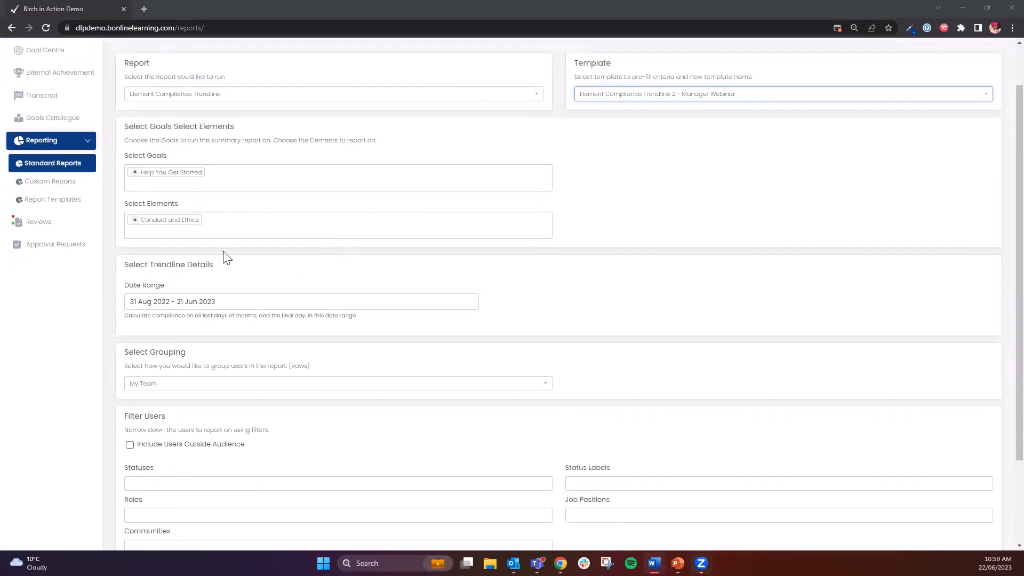
scroll(179, 368, down, 2)
click(138, 499)
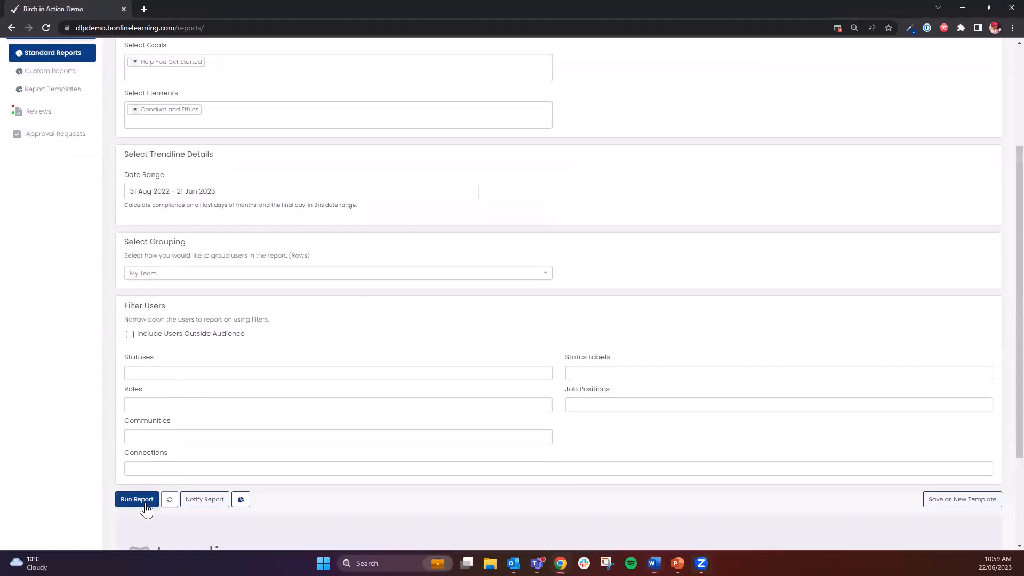
scroll(307, 347, down, 10)
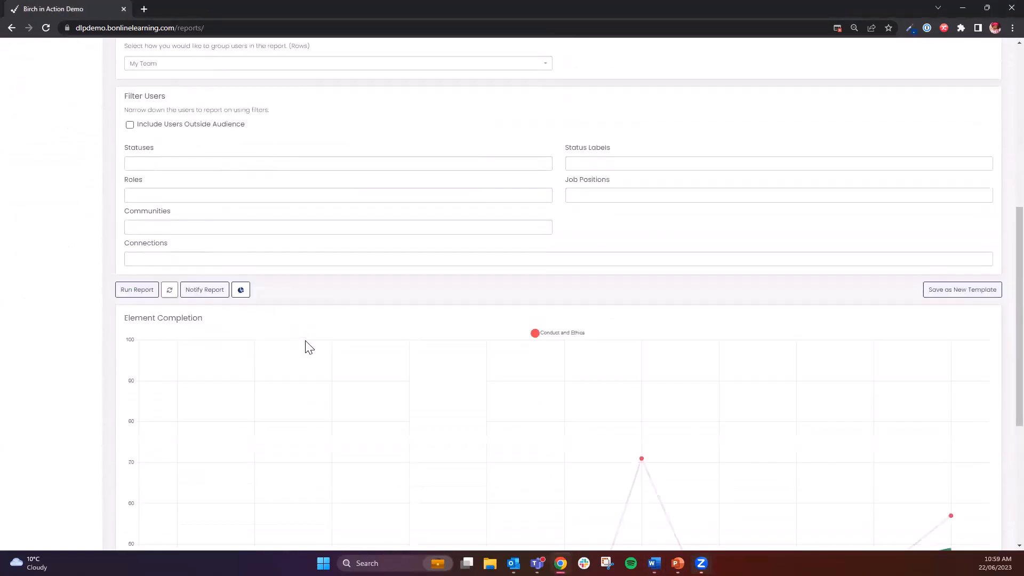
scroll(307, 347, down, 2)
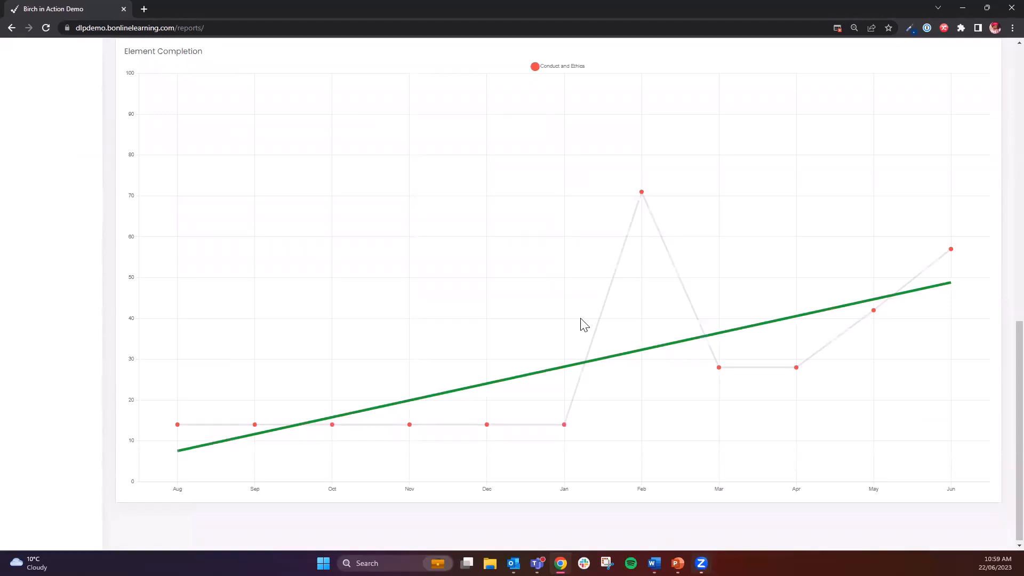
scroll(582, 322, up, 1)
scroll(534, 317, up, 2)
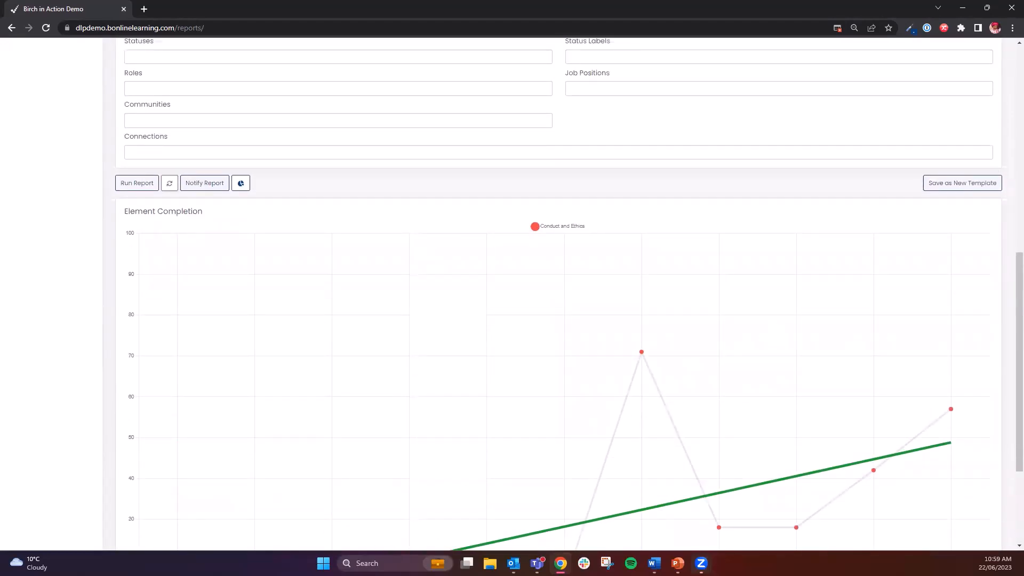
- Choose the Renewal report and apply the Renewal - Manager Webinar template
scroll(366, 354, up, 9)
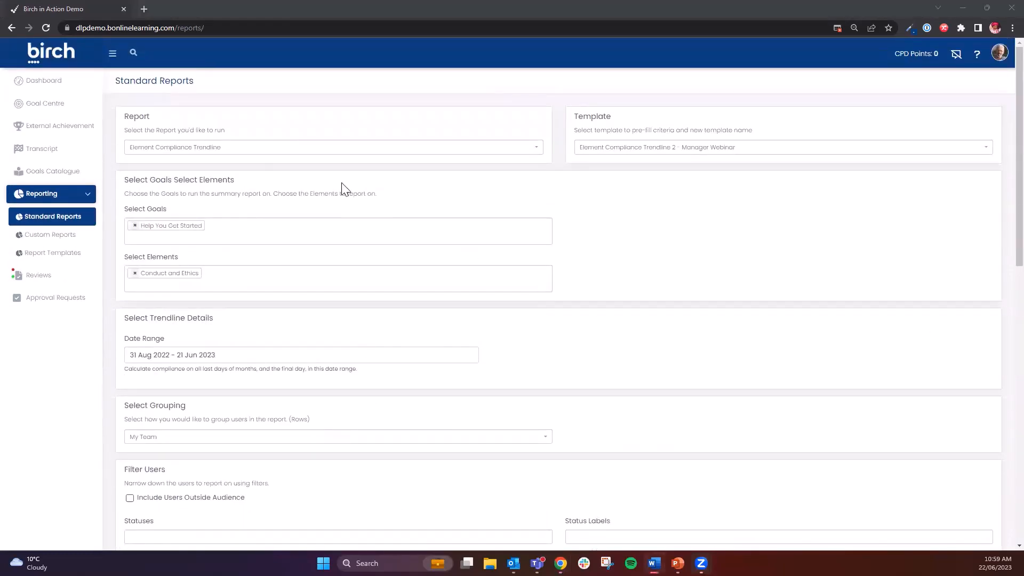
click(266, 152)
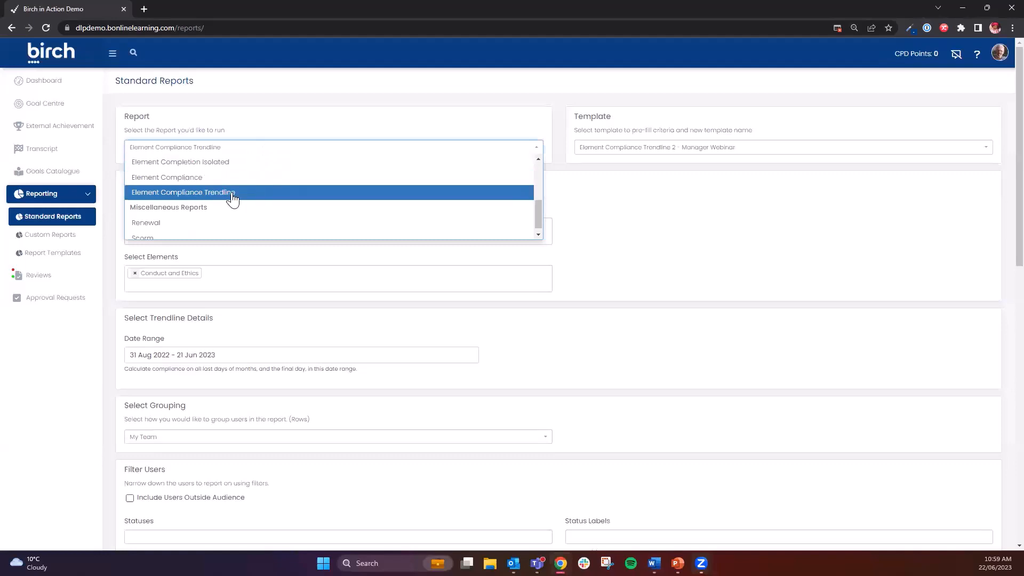
click(171, 223)
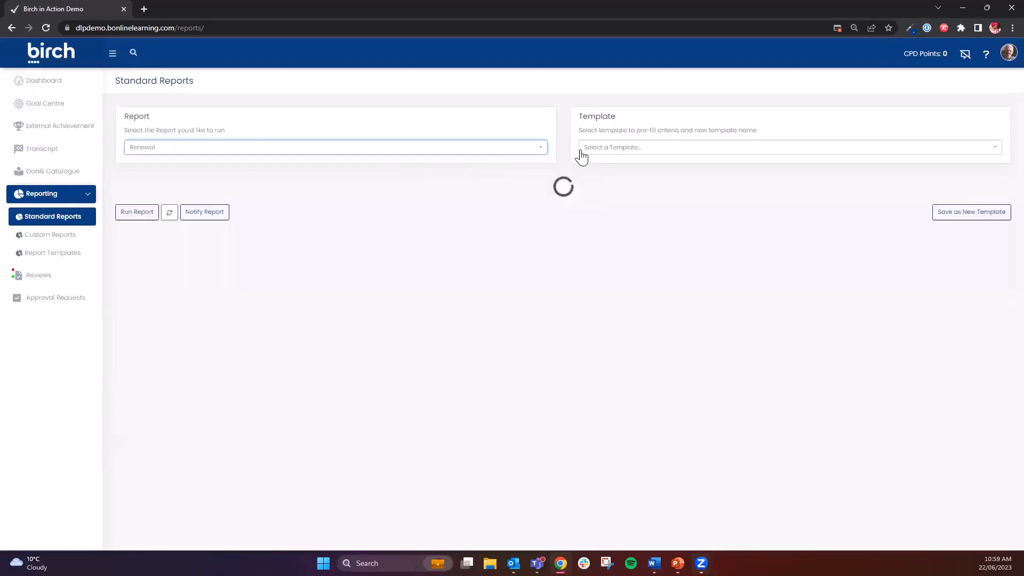
click(599, 148)
click(604, 157)
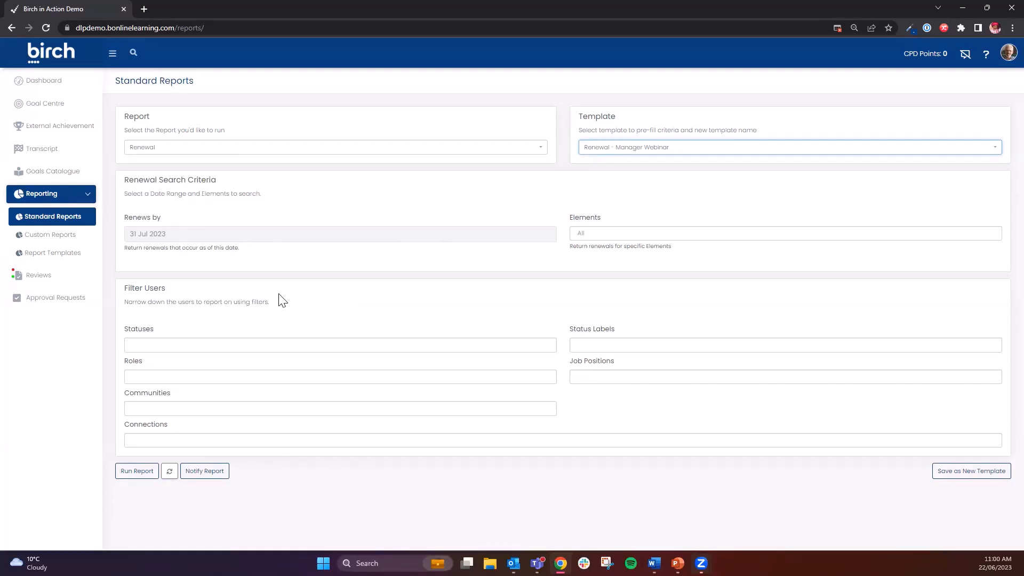
- Run the Renewal report and review the listed elements with their completion and renewal dates
click(137, 474)
scroll(306, 374, down, 1)
scroll(306, 374, down, 3)
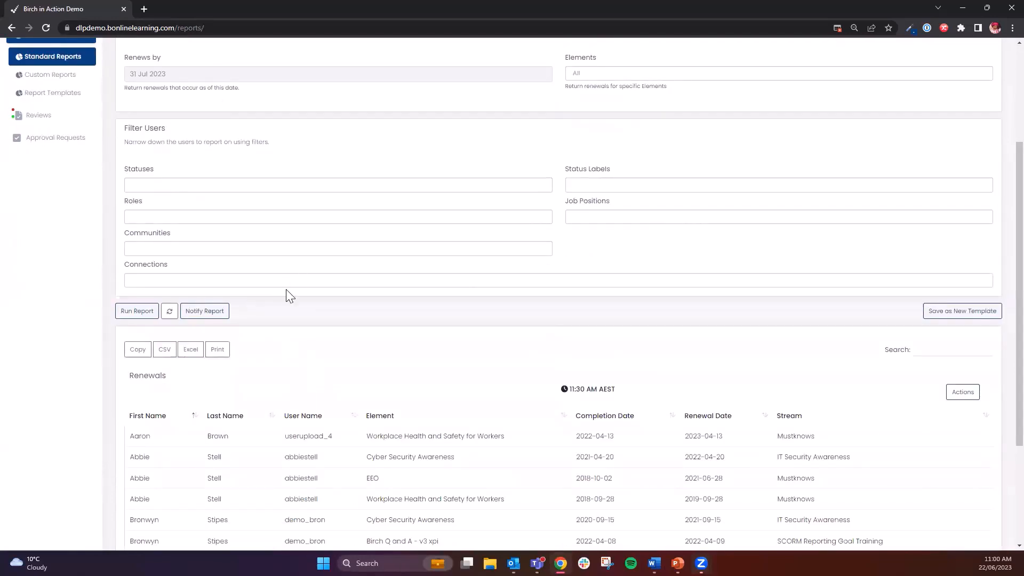
scroll(287, 295, down, 3)
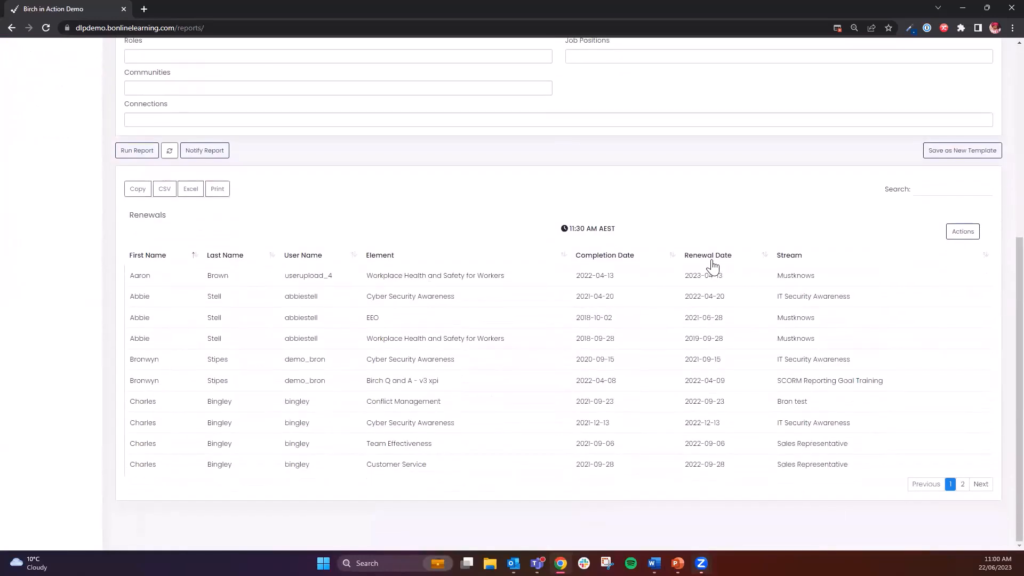
- Sort the renewals by earliest renewal date and filter the results by a learner's first name
click(712, 261)
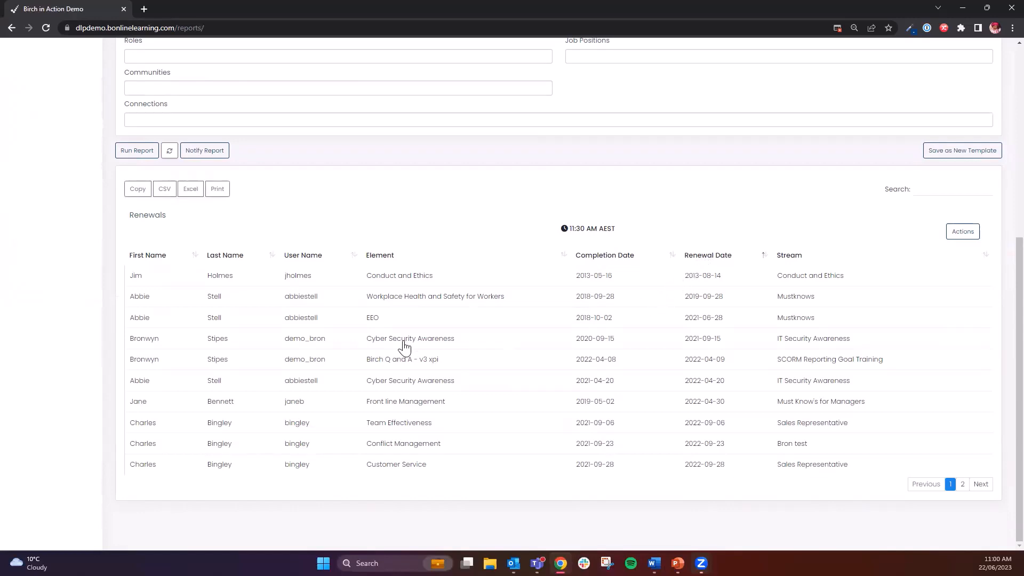
click(692, 256)
click(692, 260)
text(Charles)
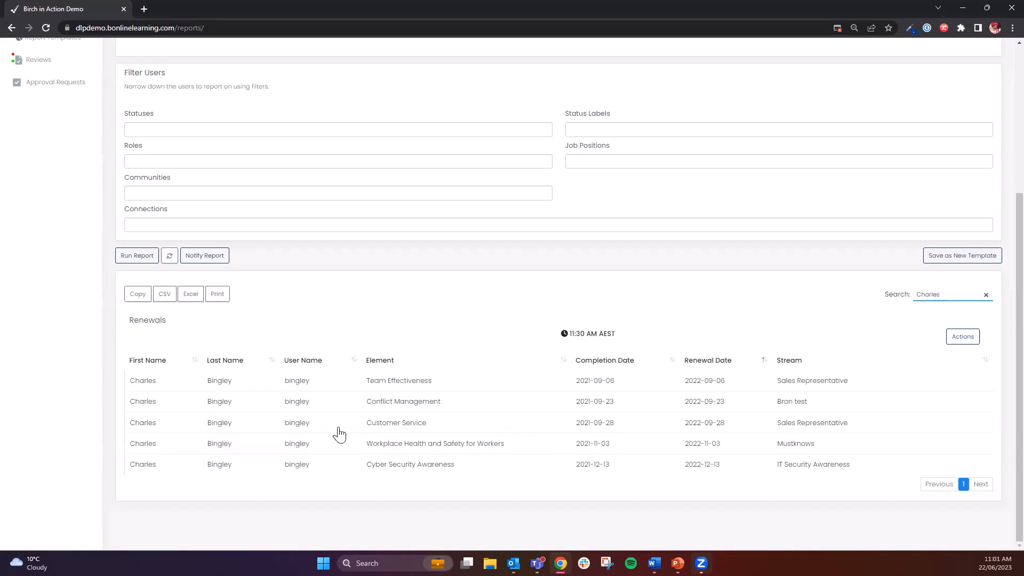
- Choose the Scorm report and select Cyber Security Awareness as the element to report on
scroll(339, 434, up, 4)
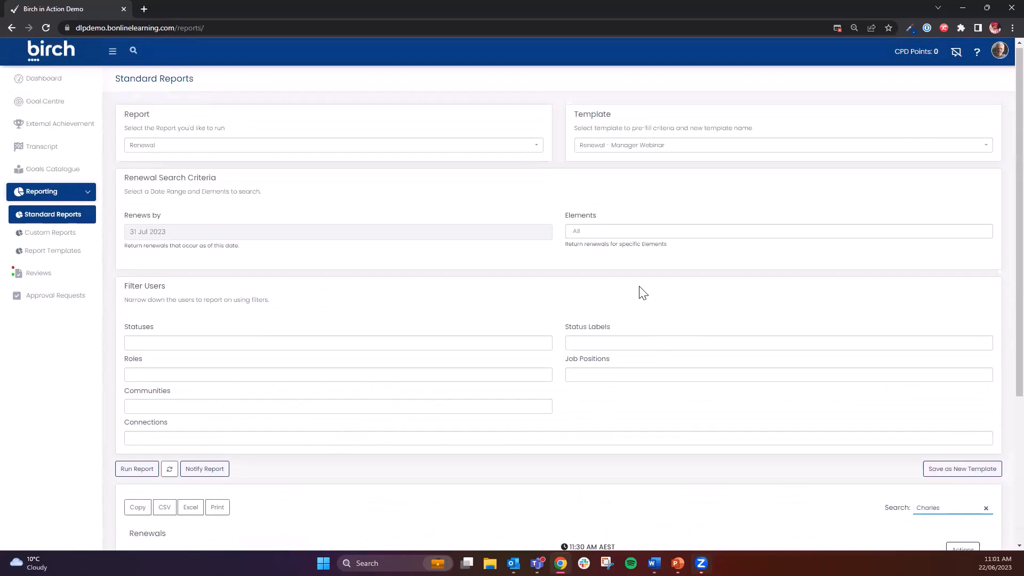
click(198, 152)
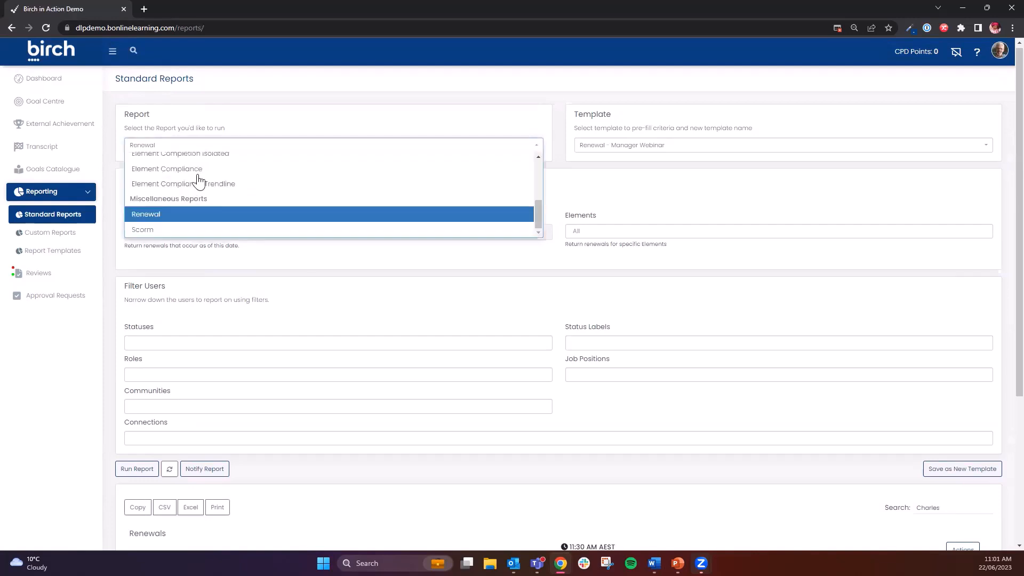
click(163, 231)
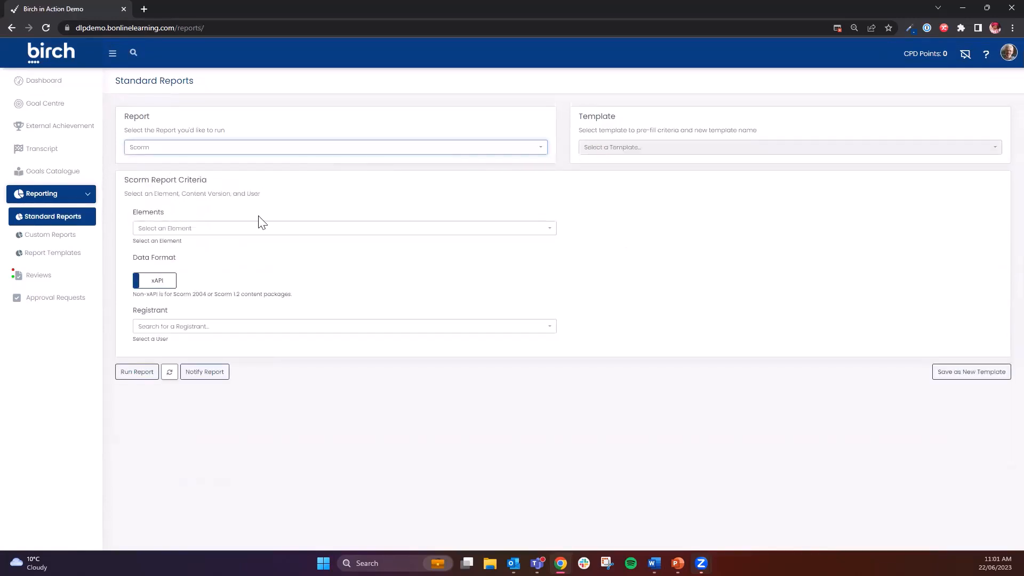
click(213, 228)
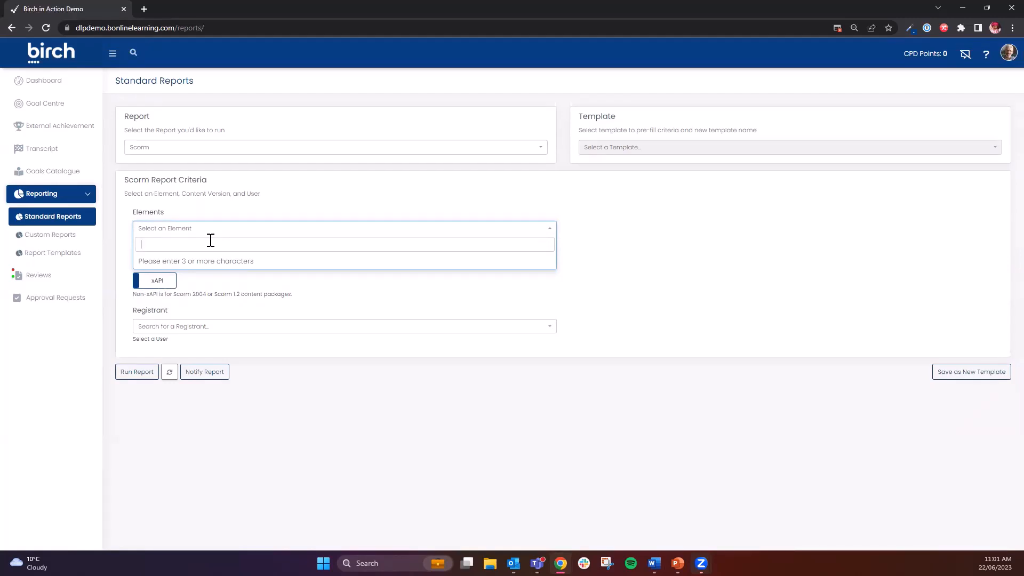
text(cyber)
click(207, 263)
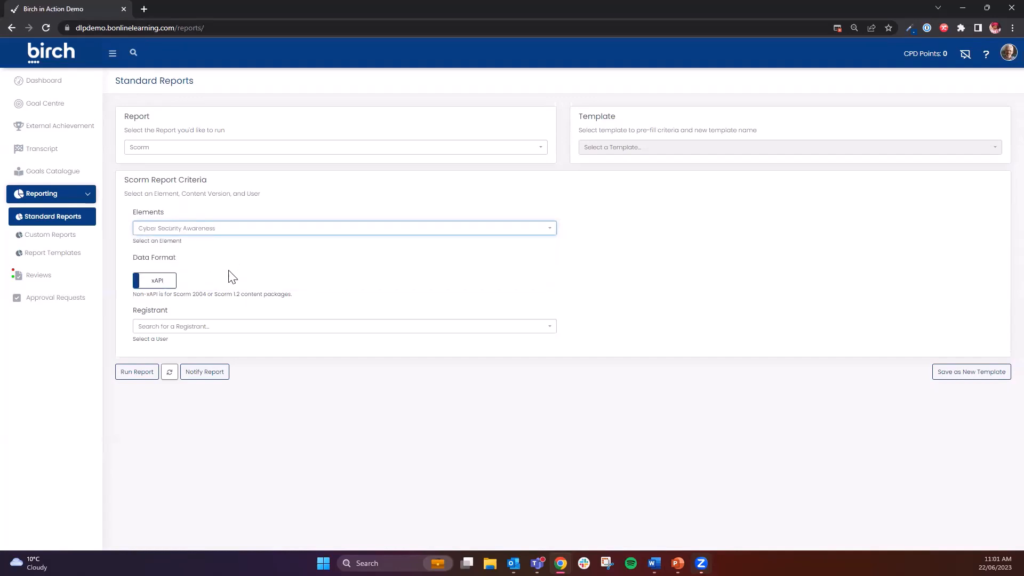
- Leave the registrant unselected and run the Scorm report for all users
click(166, 331)
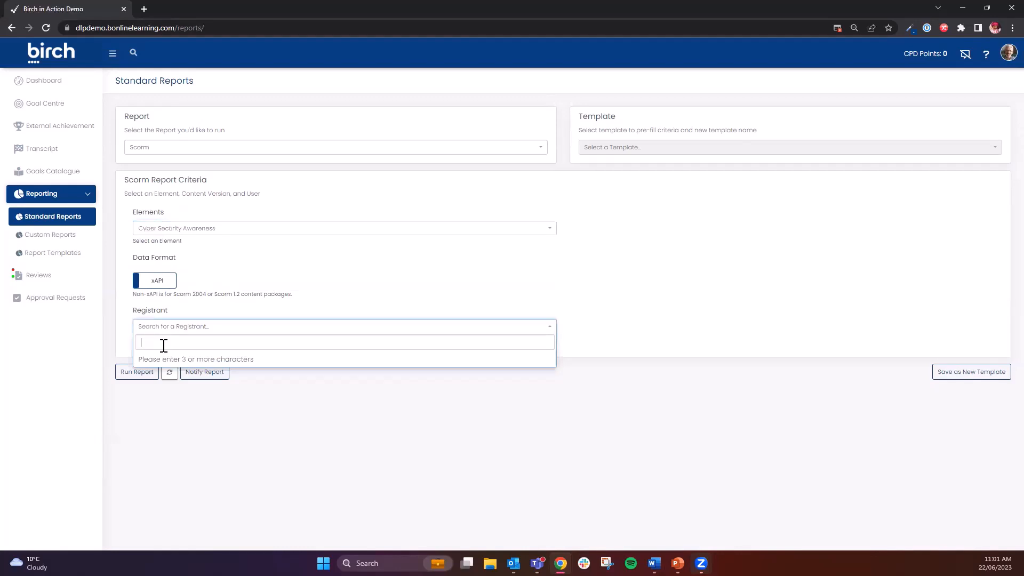
click(187, 311)
click(134, 372)
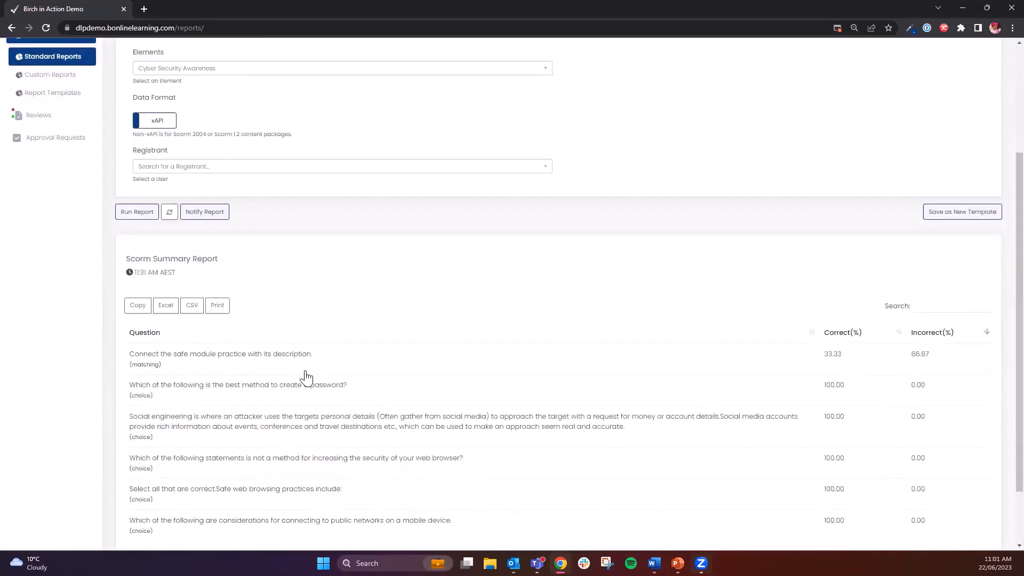
- Select a single learner as the registrant and run the Scorm report for Cyber Security Awareness
scroll(192, 357, down, 2)
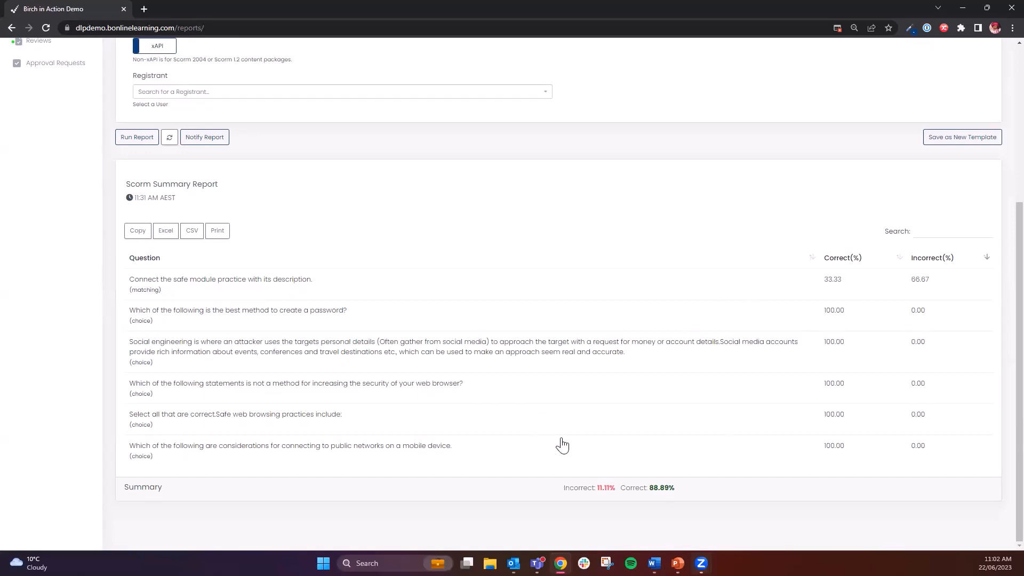
scroll(268, 340, up, 2)
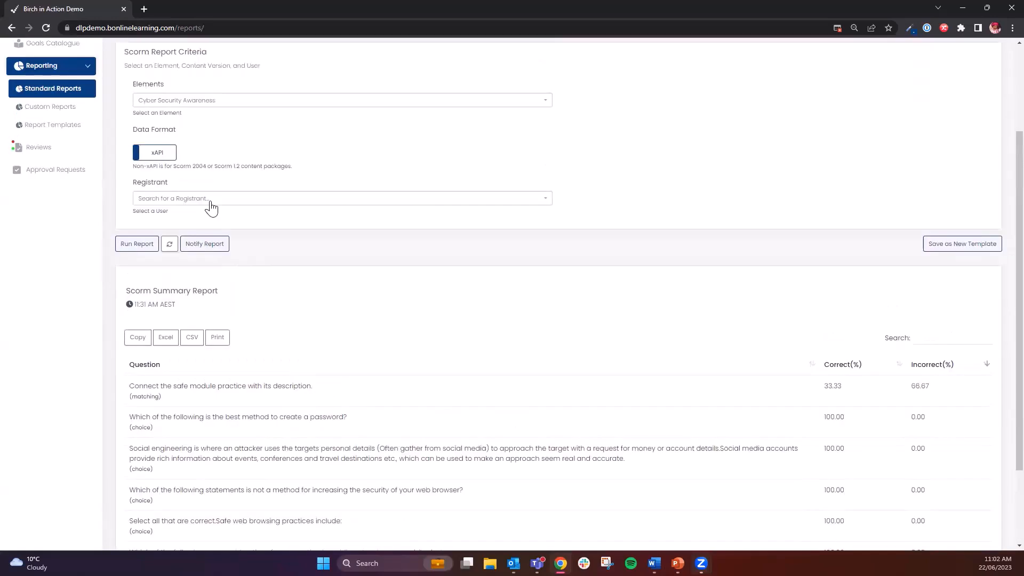
click(210, 201)
text(hy)
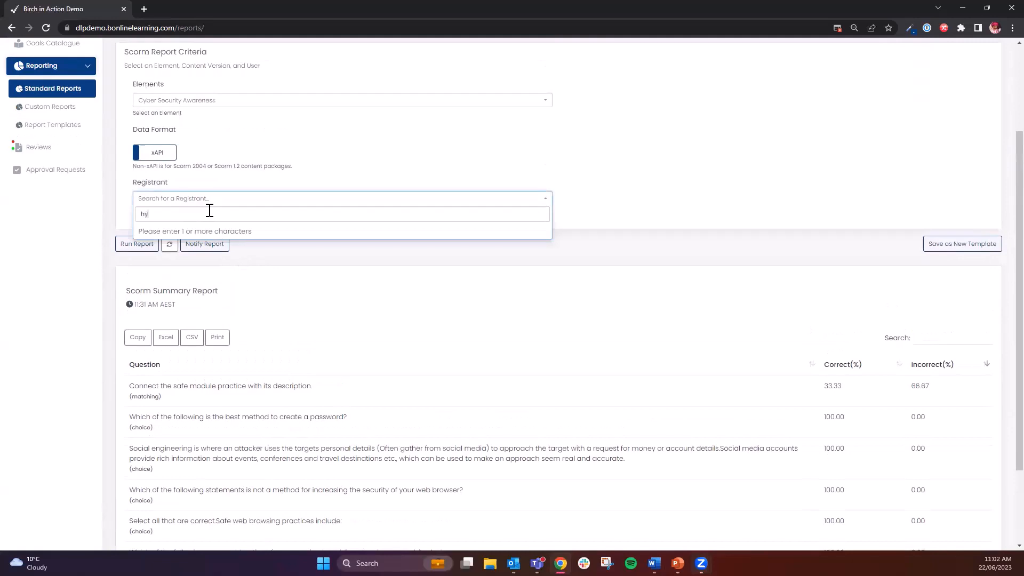
text(aco)
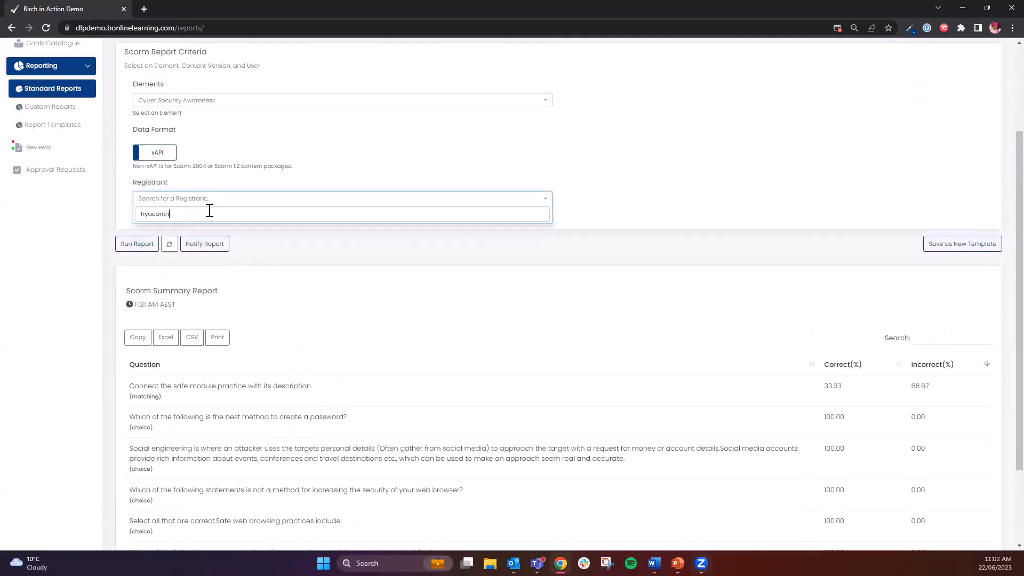
key(BackSpace)
click(209, 231)
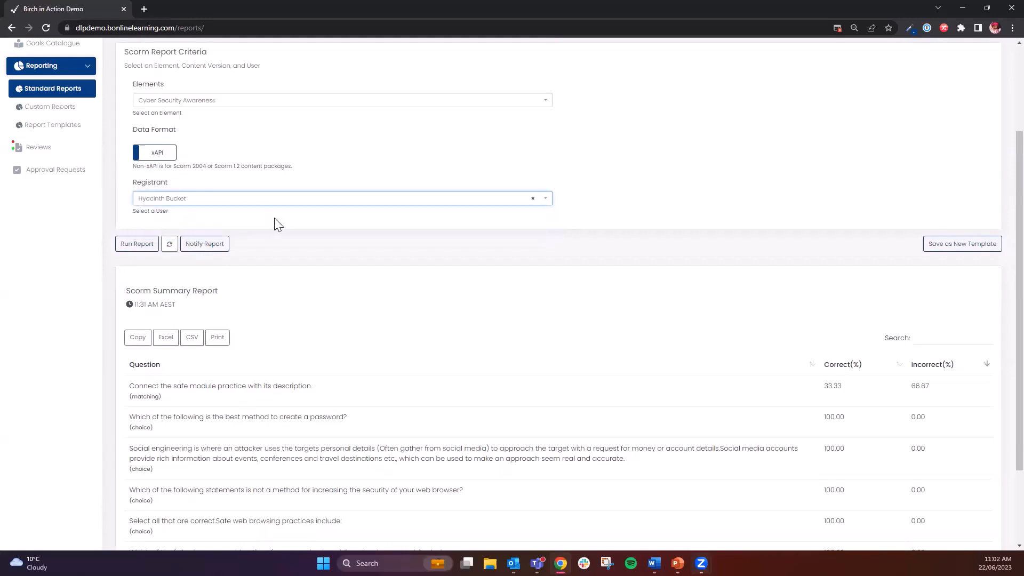
click(294, 214)
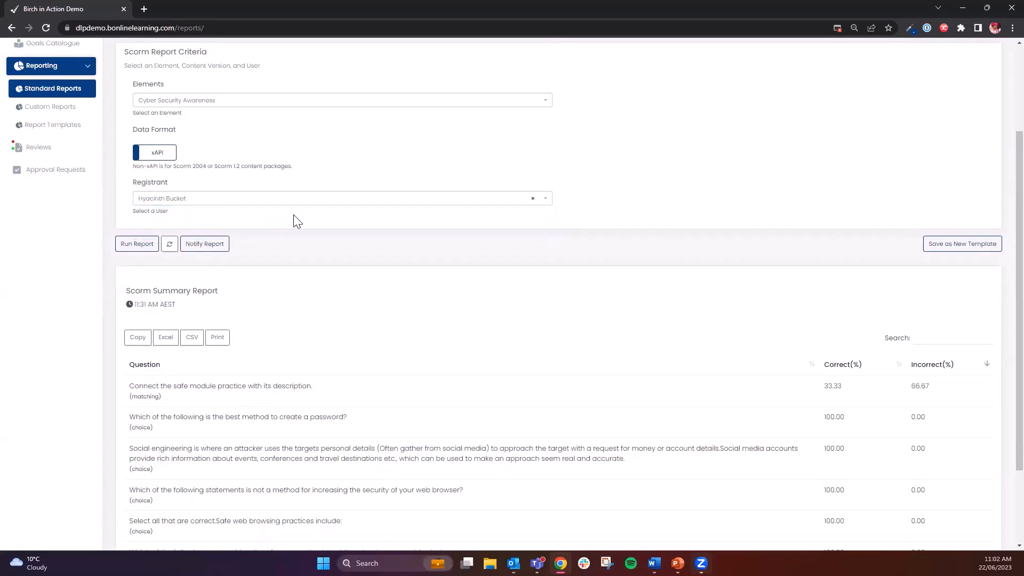
click(133, 244)
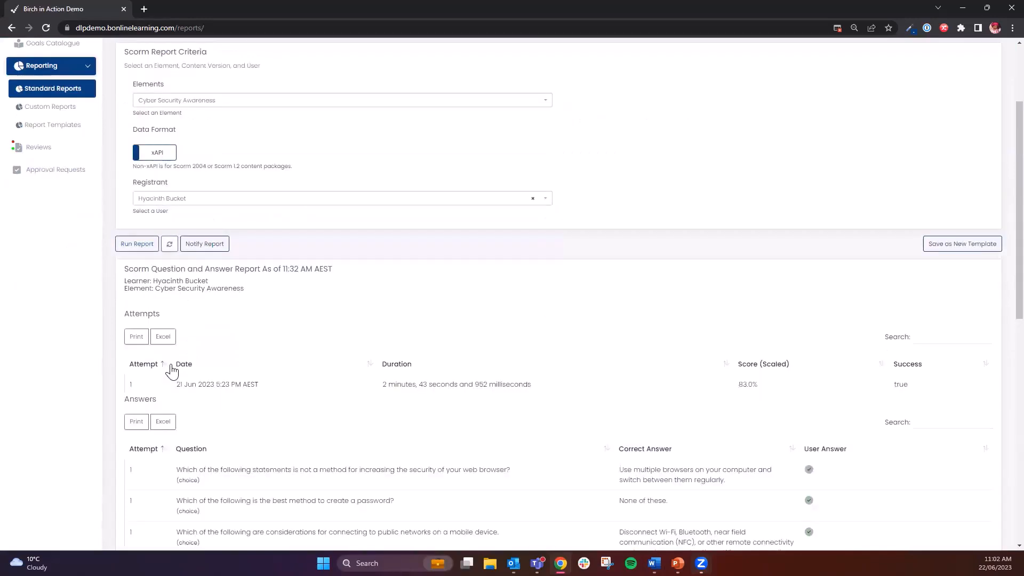
- Review the learner's Scorm attempt details and compare each given answer with the correct answer
scroll(340, 343, down, 3)
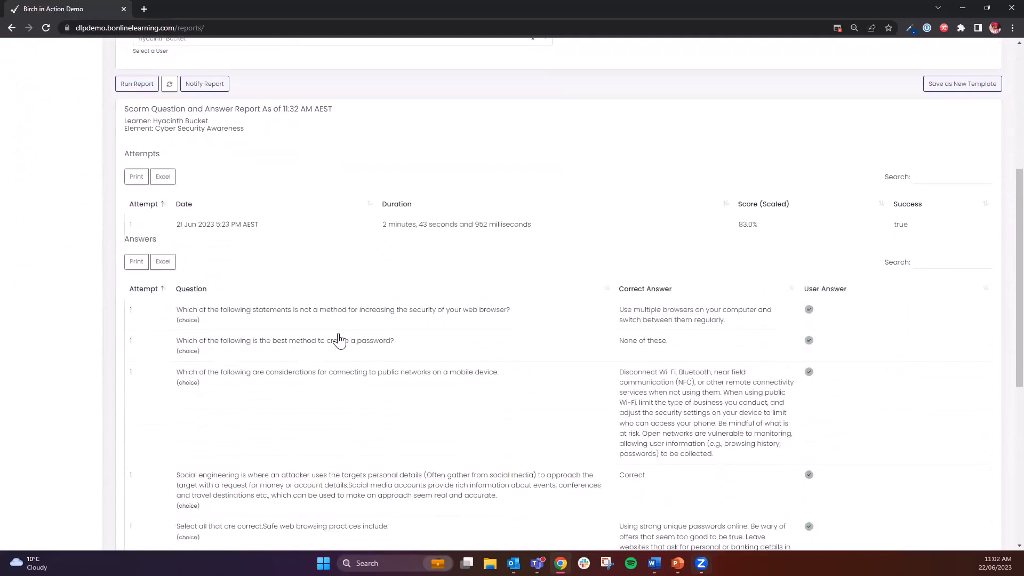
scroll(298, 192, up, 1)
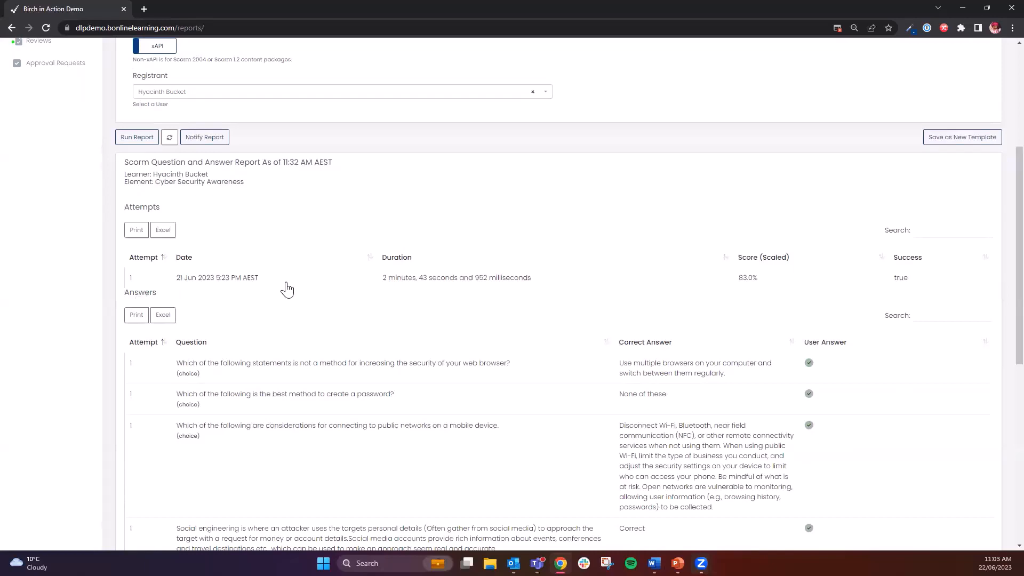
scroll(286, 288, down, 1)
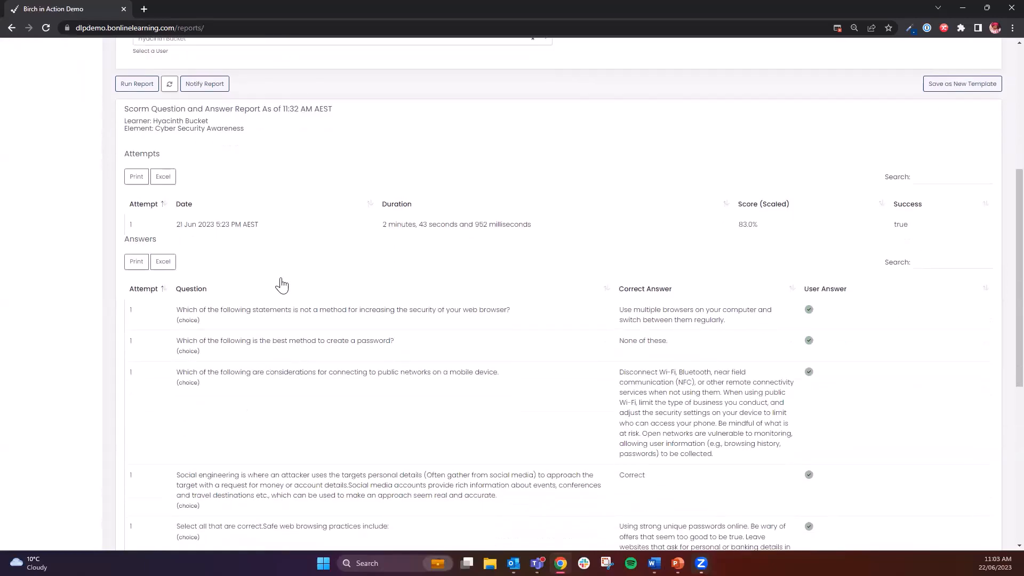
scroll(307, 310, down, 1)
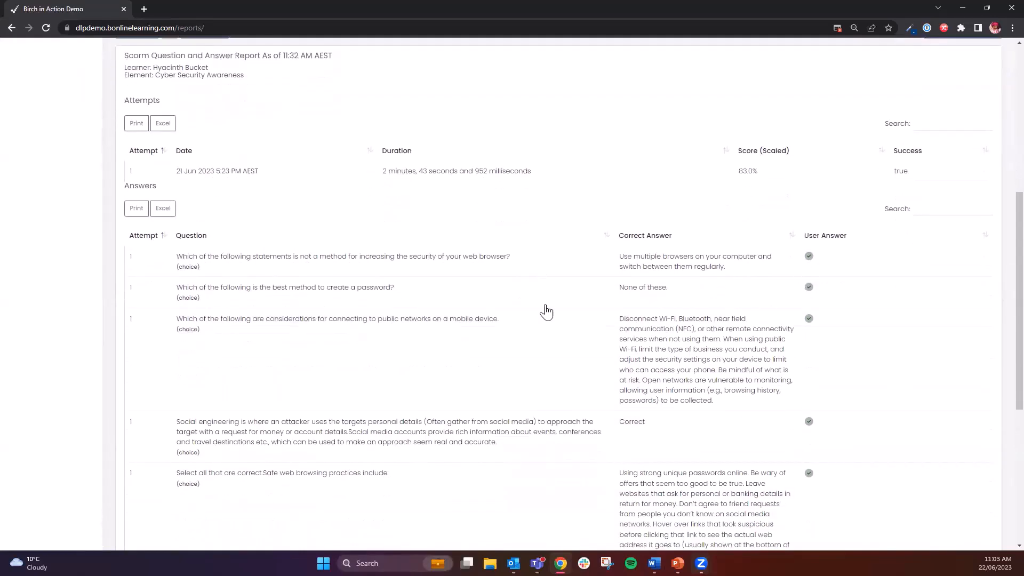
scroll(528, 308, down, 2)
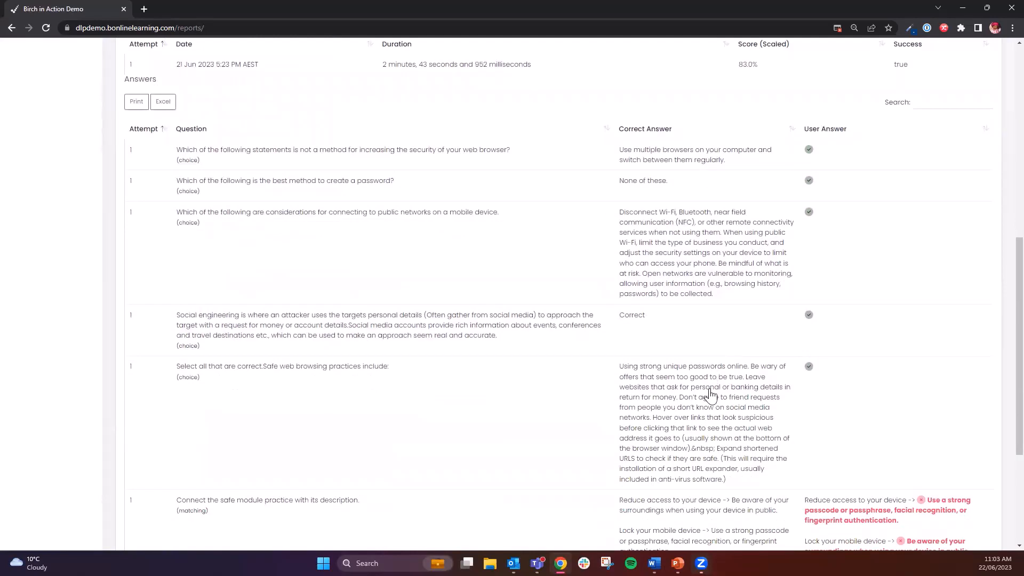
scroll(805, 463, down, 2)
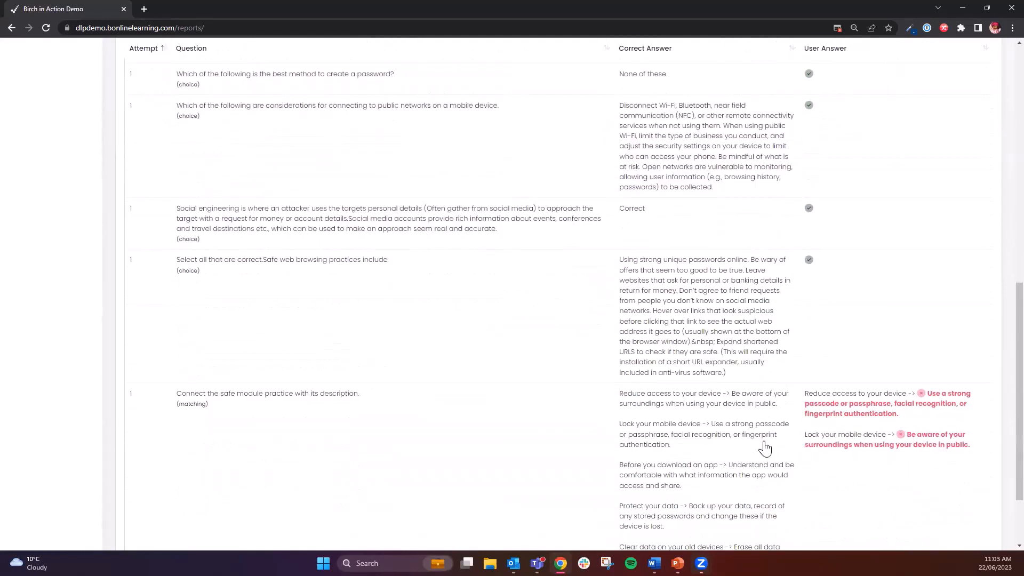
scroll(882, 413, down, 2)
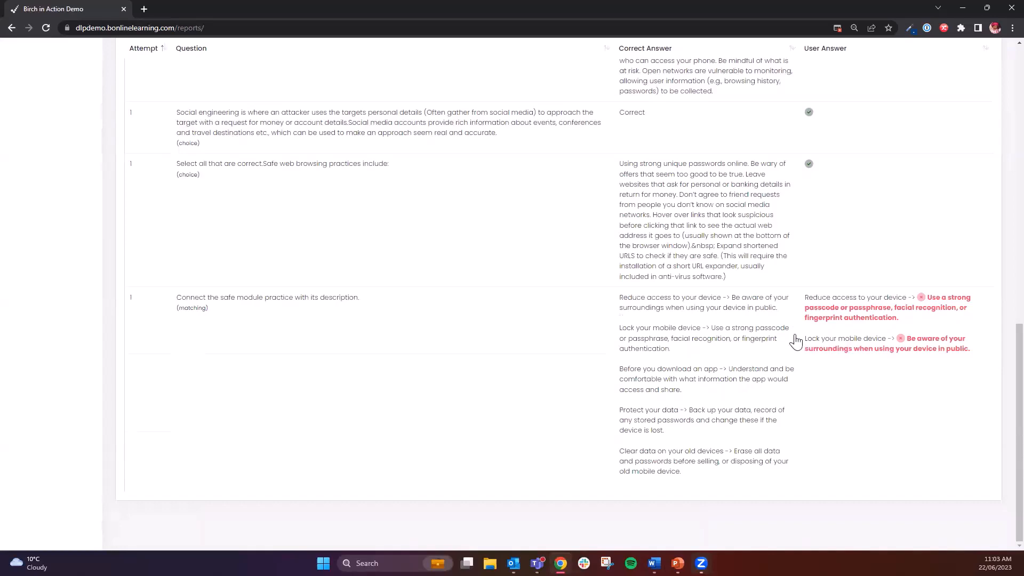
scroll(704, 353, up, 2)
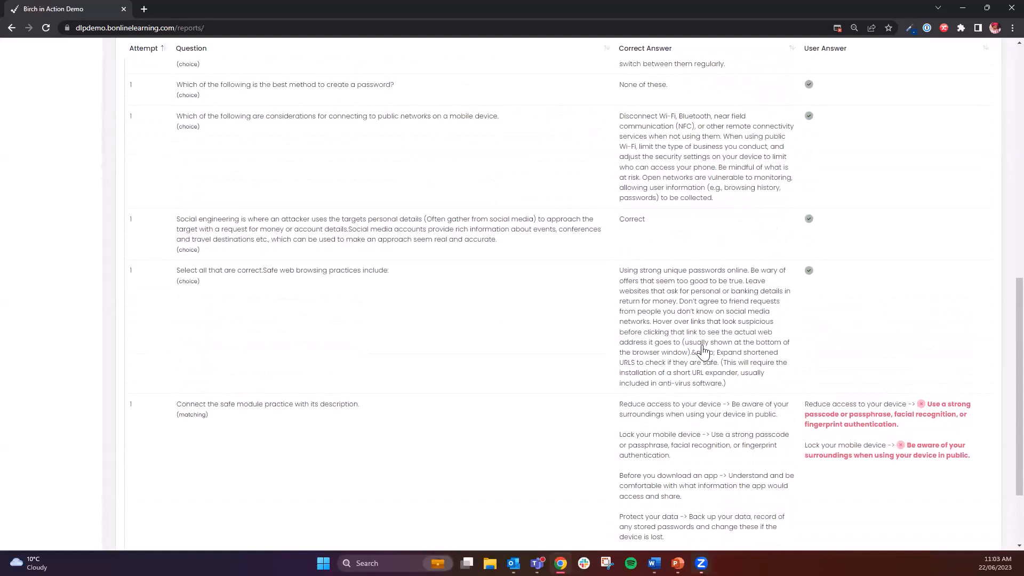
scroll(664, 382, up, 9)
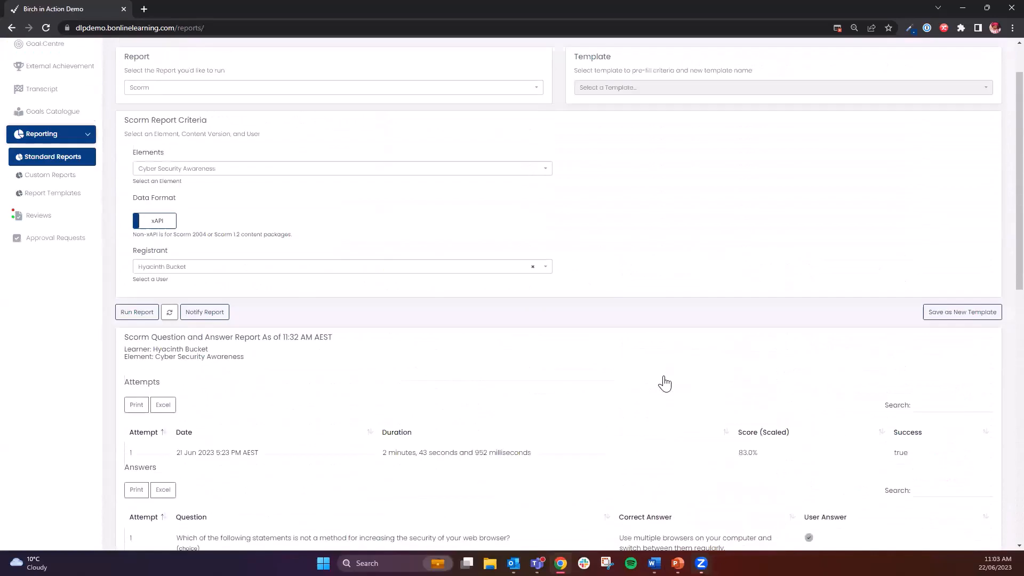
scroll(664, 383, up, 1)
click(310, 150)
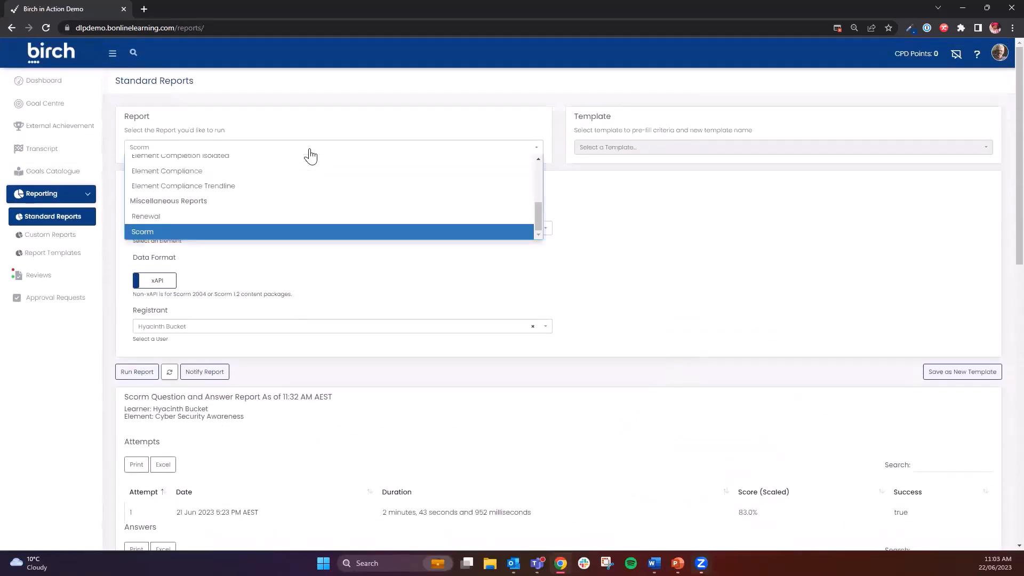
mouse_move(537, 218)
mouse_down()
mouse_move(535, 178)
mouse_move(535, 228)
mouse_up()
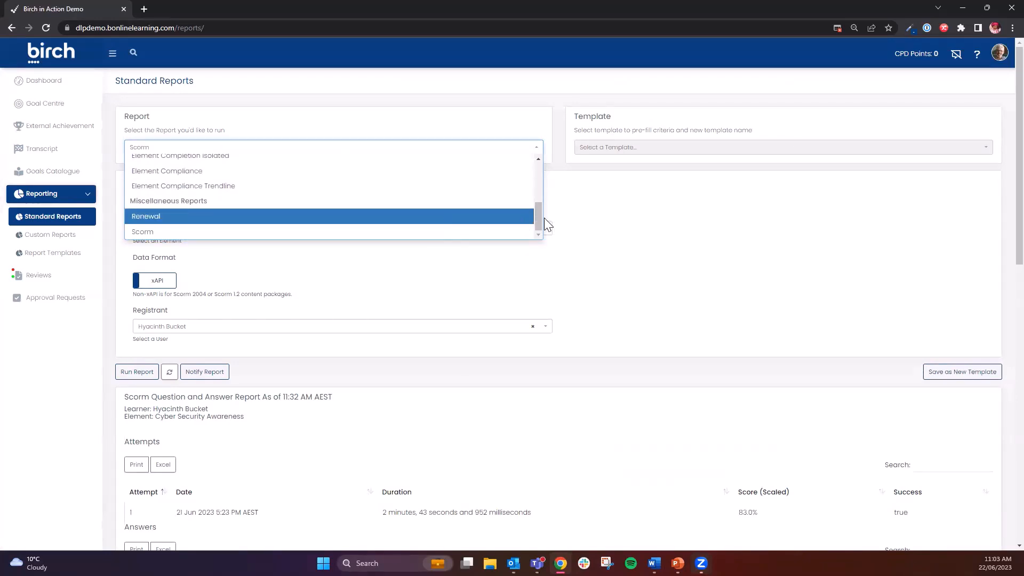
drag(540, 218, 538, 200)
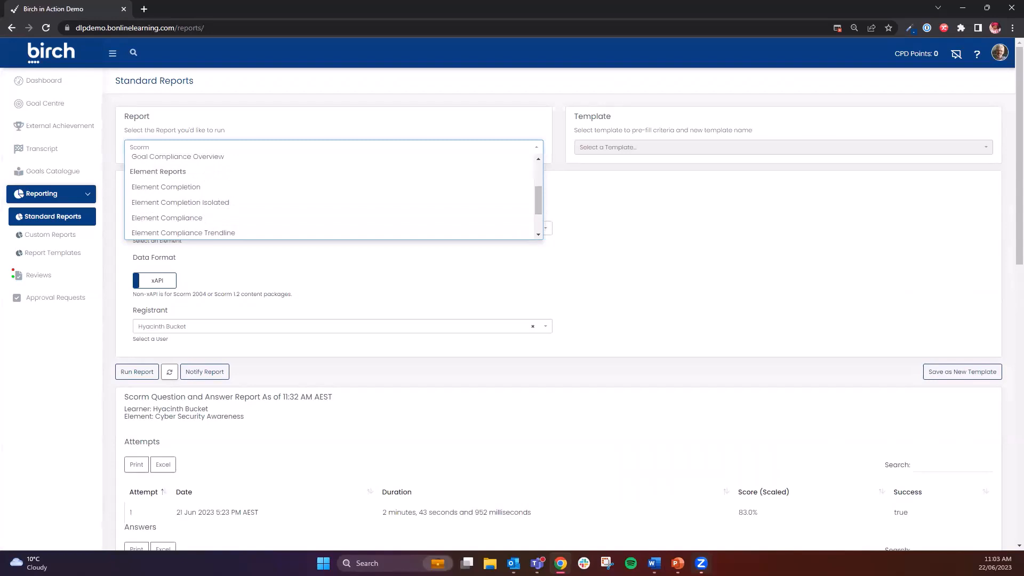
key(alt+Tab)
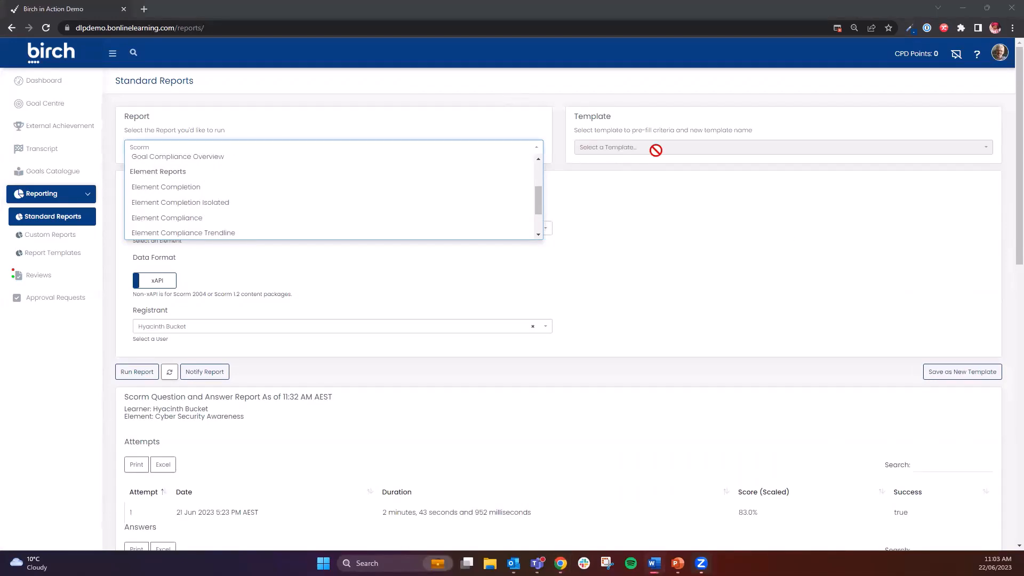
click(621, 130)
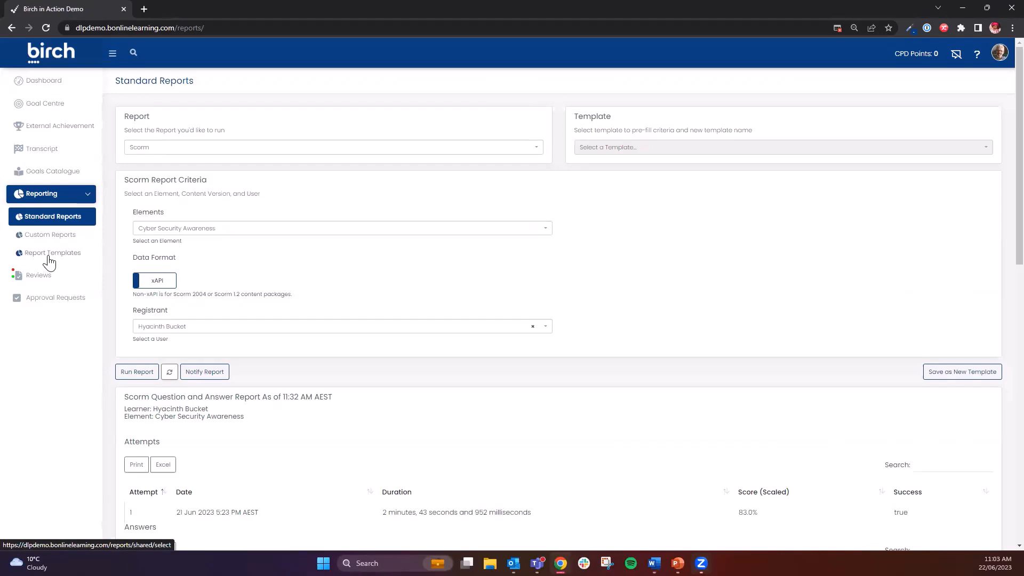
- Switch the report type to Element Completion
click(181, 151)
click(179, 171)
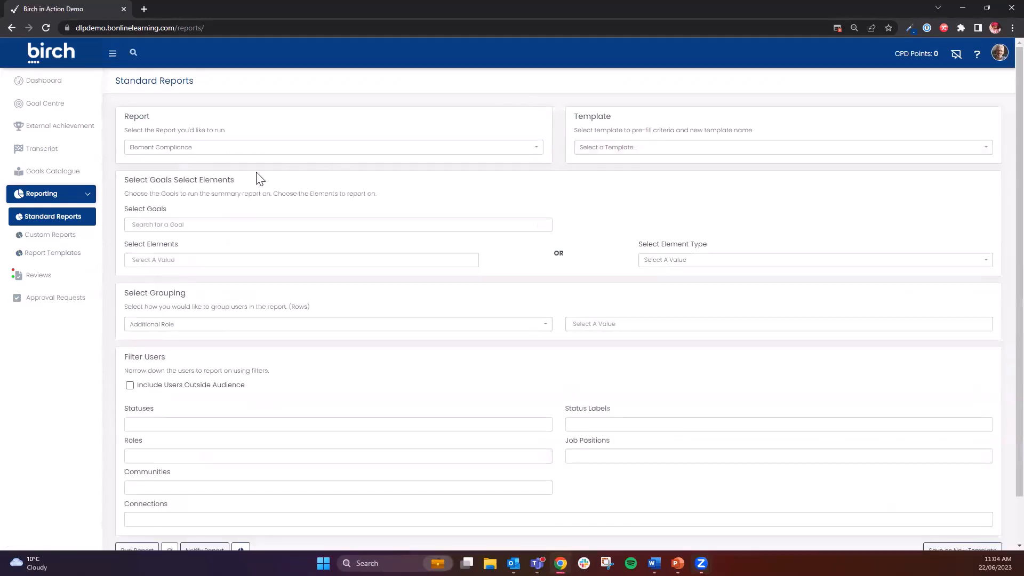
click(208, 153)
click(205, 174)
- Select the Applied Electrical Testing goal and the SCORM Example element for the report
click(196, 224)
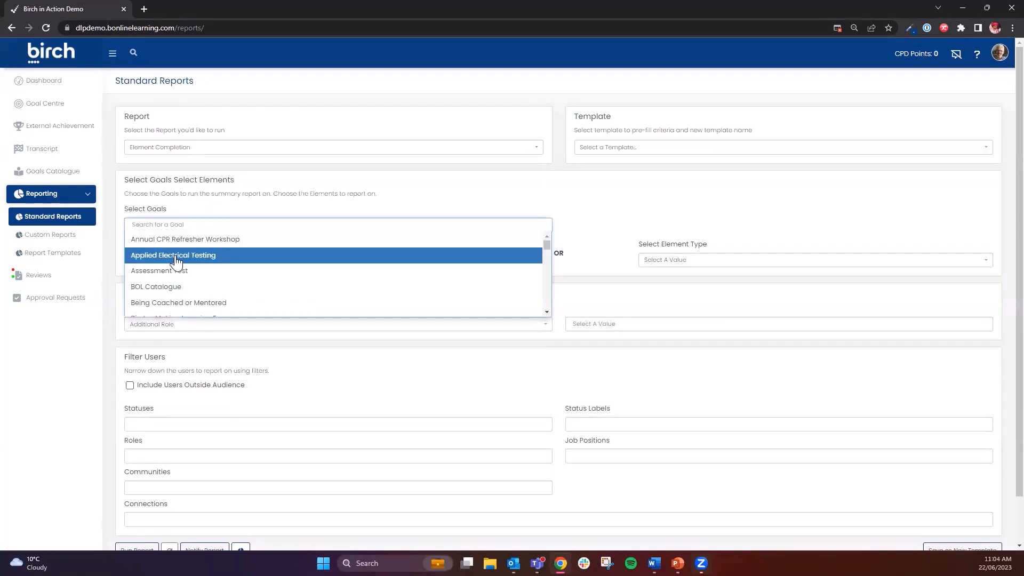
click(213, 256)
click(334, 197)
click(212, 277)
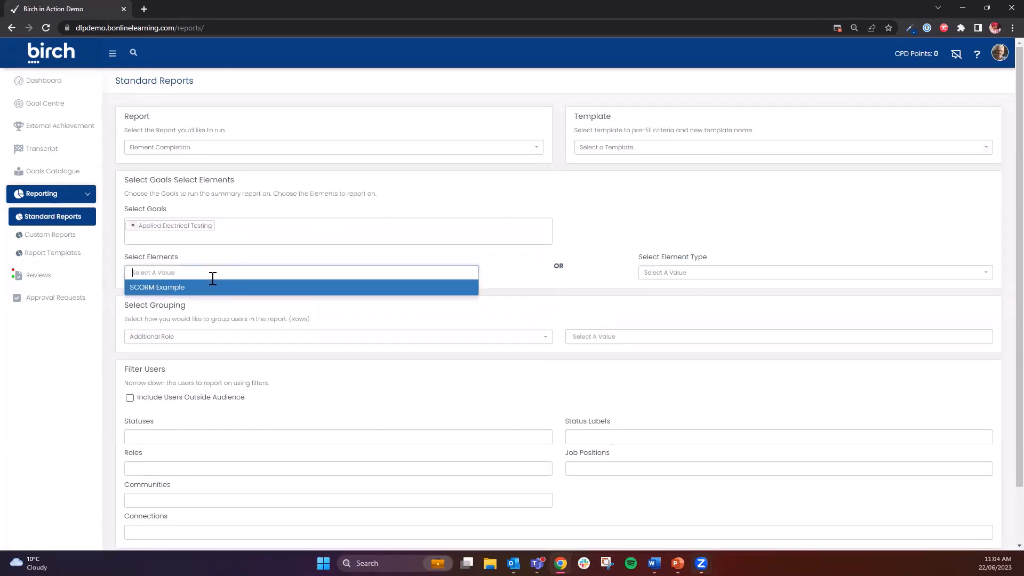
click(195, 289)
click(693, 216)
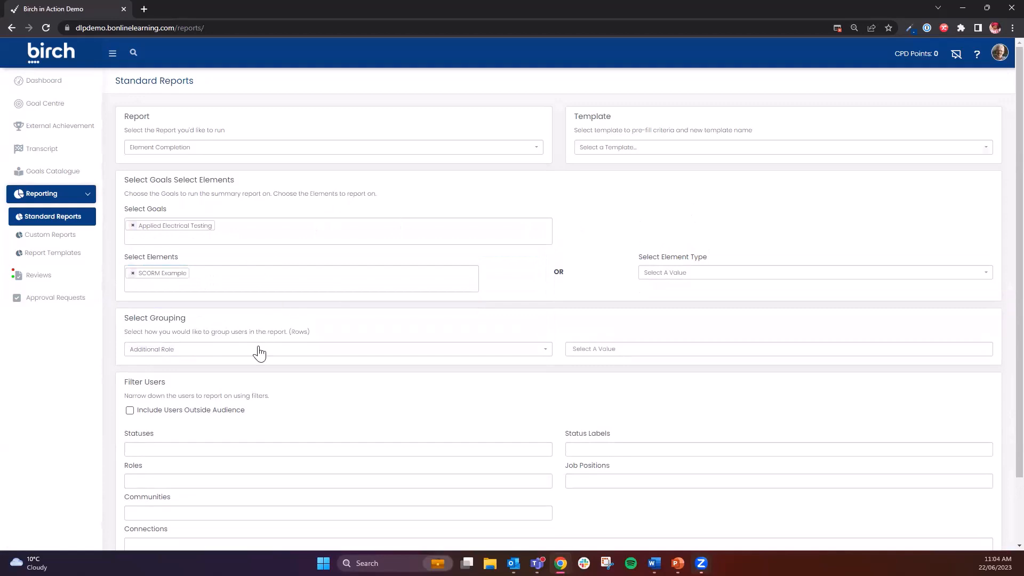
- Group the report's users by Age Group and filter them to the B Online Learning community
scroll(256, 350, down, 1)
click(190, 298)
click(180, 326)
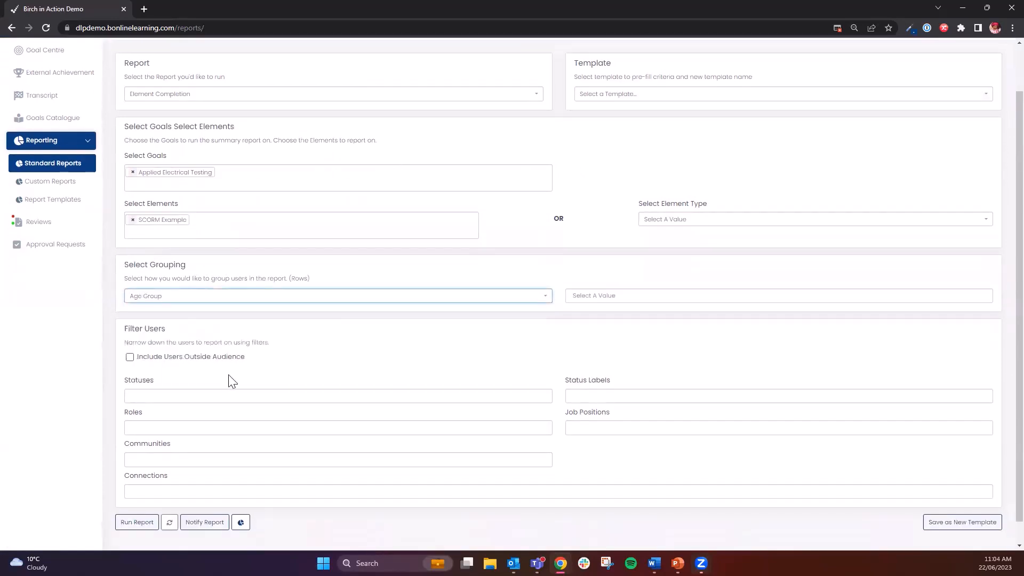
click(198, 454)
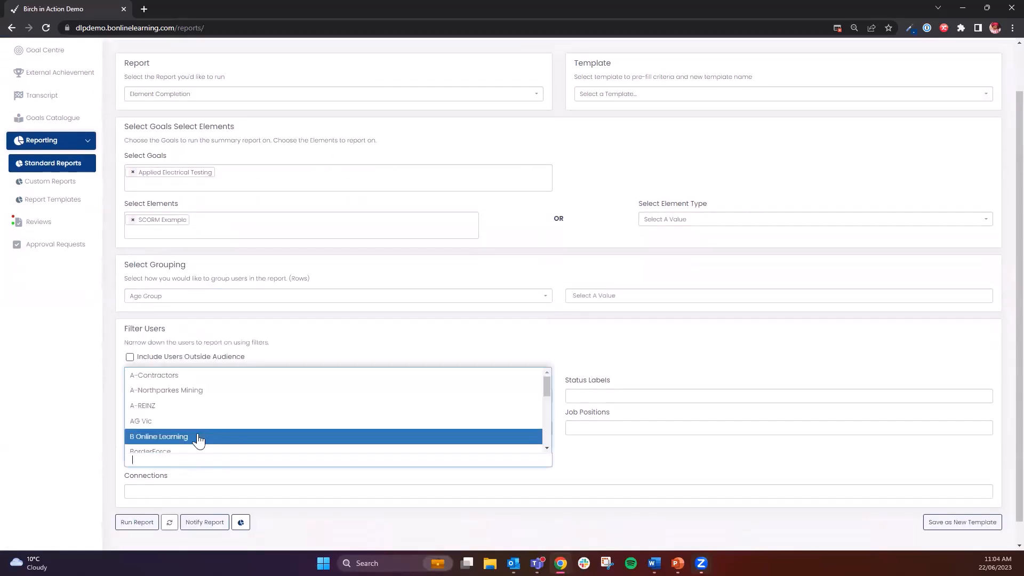
text(b)
click(190, 416)
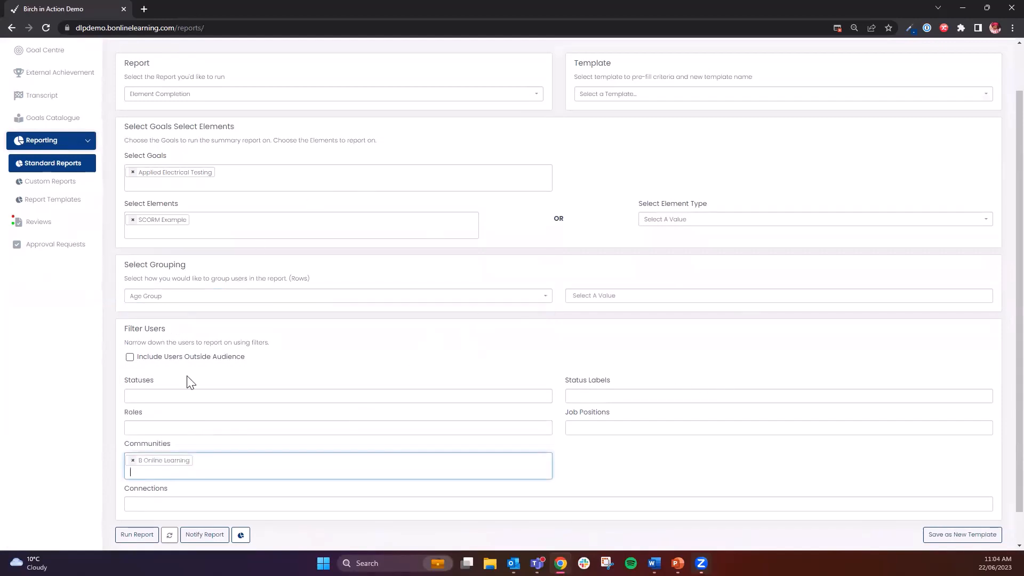
scroll(274, 430, down, 1)
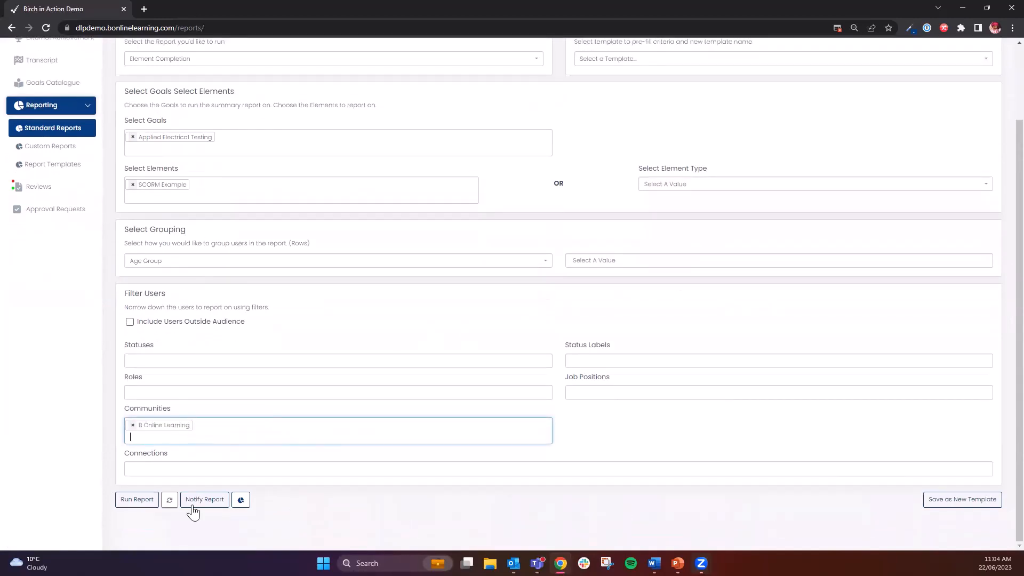
- Save the current report criteria as a new template named New Template
click(960, 506)
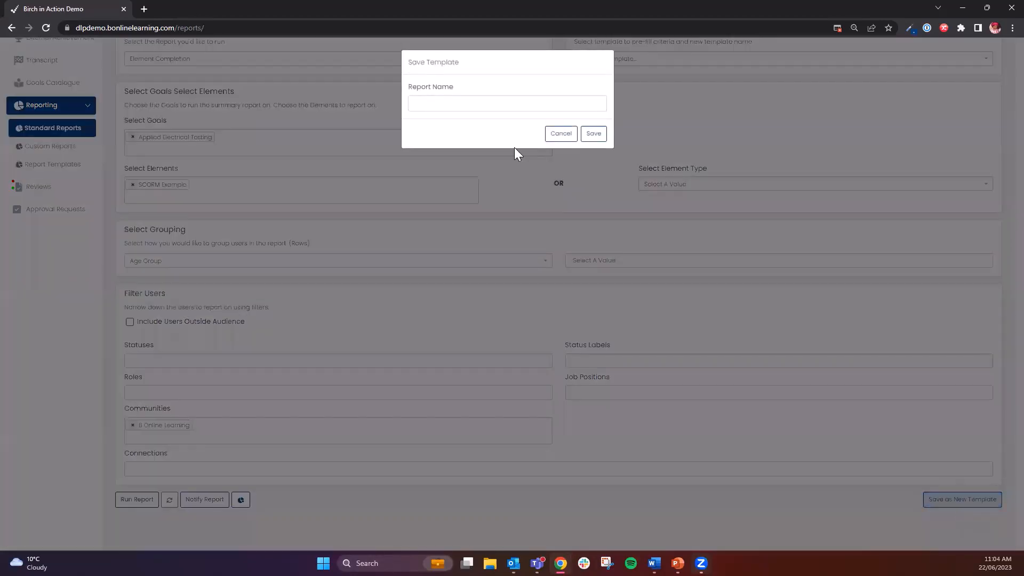
click(453, 103)
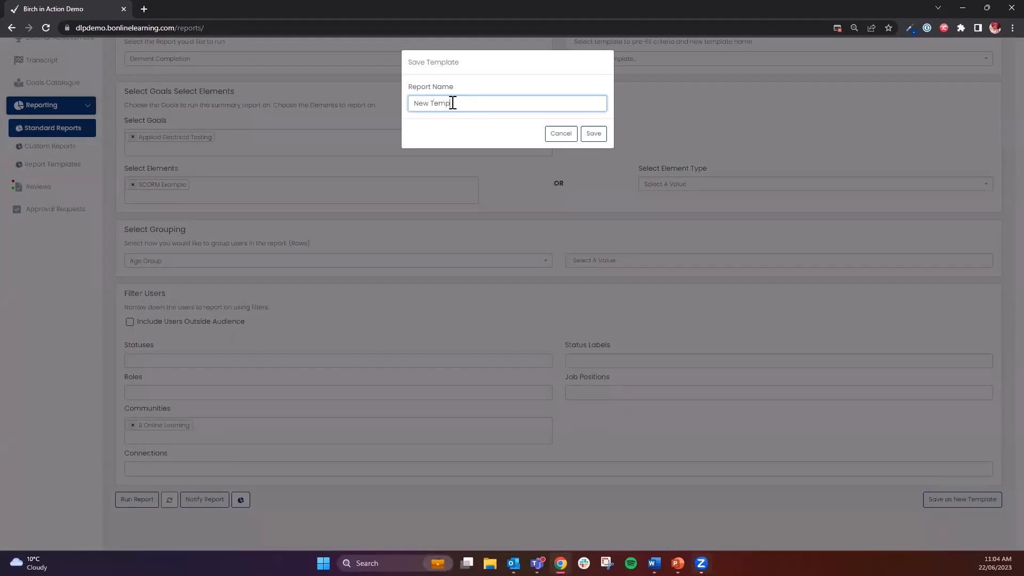
click(594, 136)
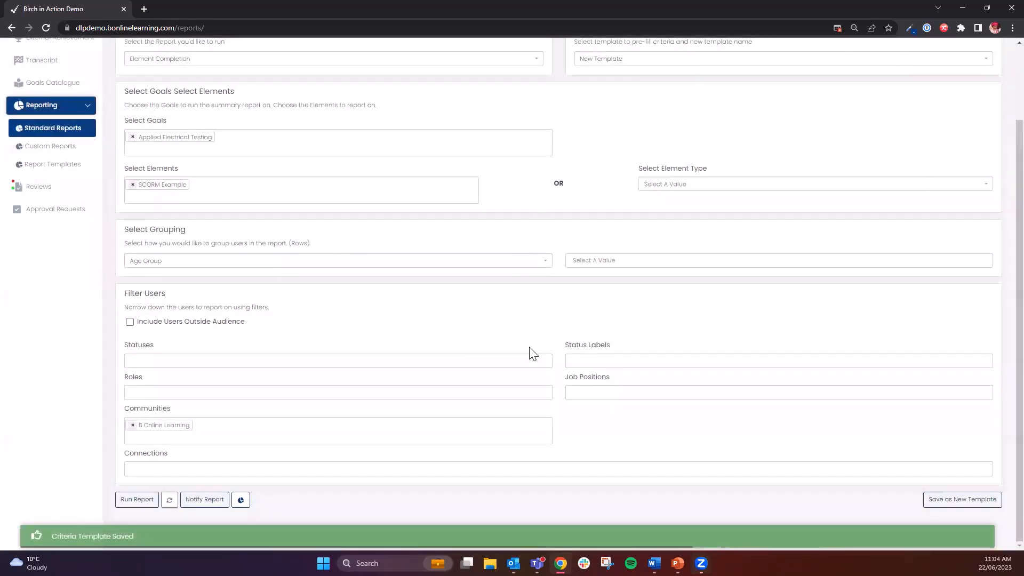
- Pre-fill the Element Completion report's criteria from the saved Element Completion - Manager Webinar template
scroll(444, 375, up, 2)
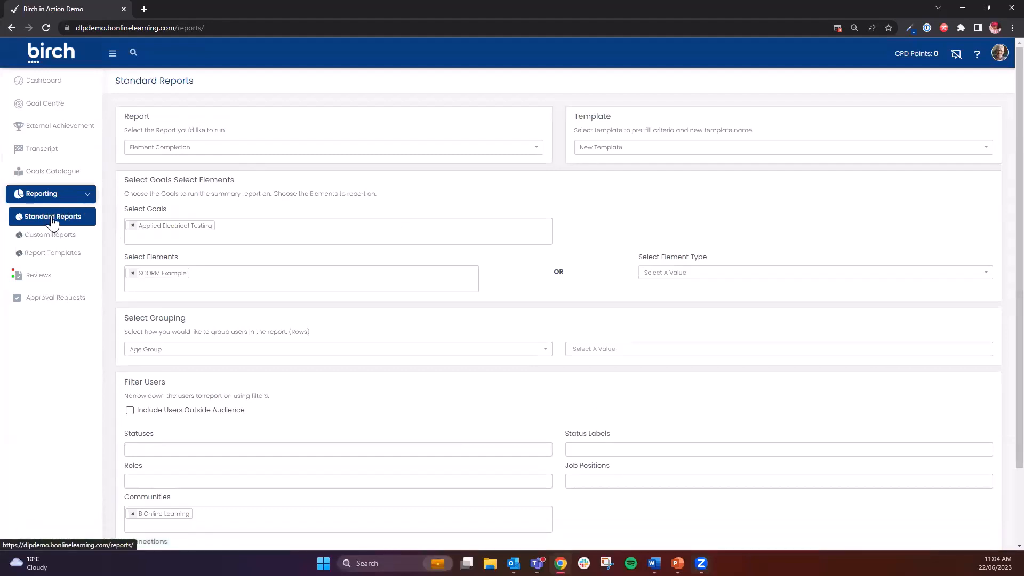
click(513, 149)
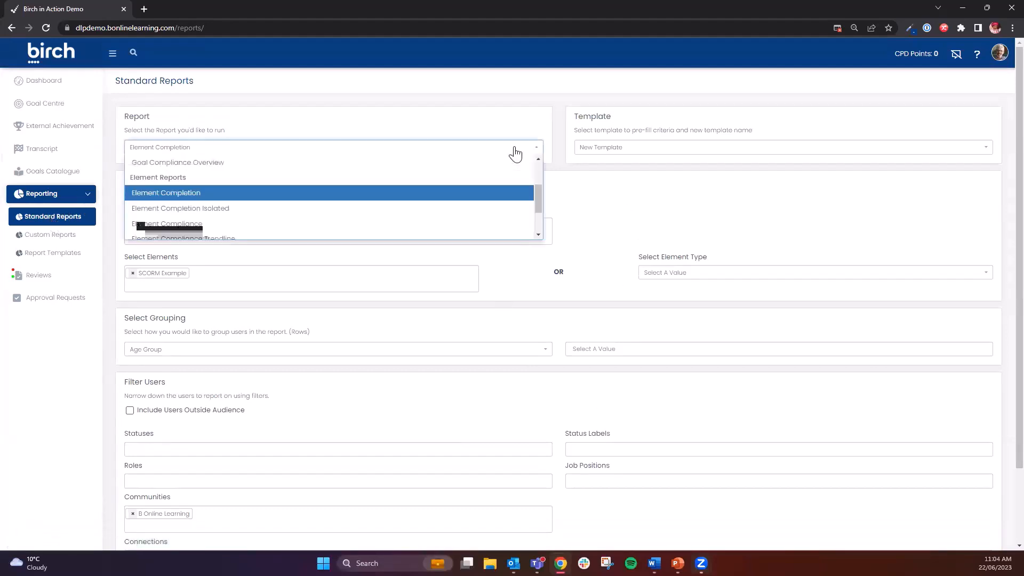
click(197, 198)
click(655, 154)
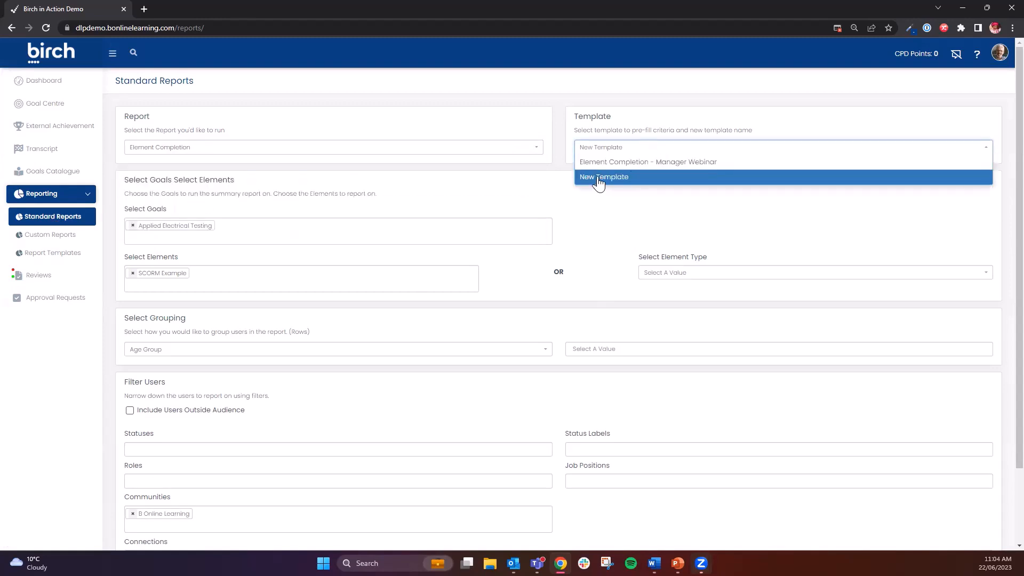
click(598, 181)
click(603, 150)
click(602, 164)
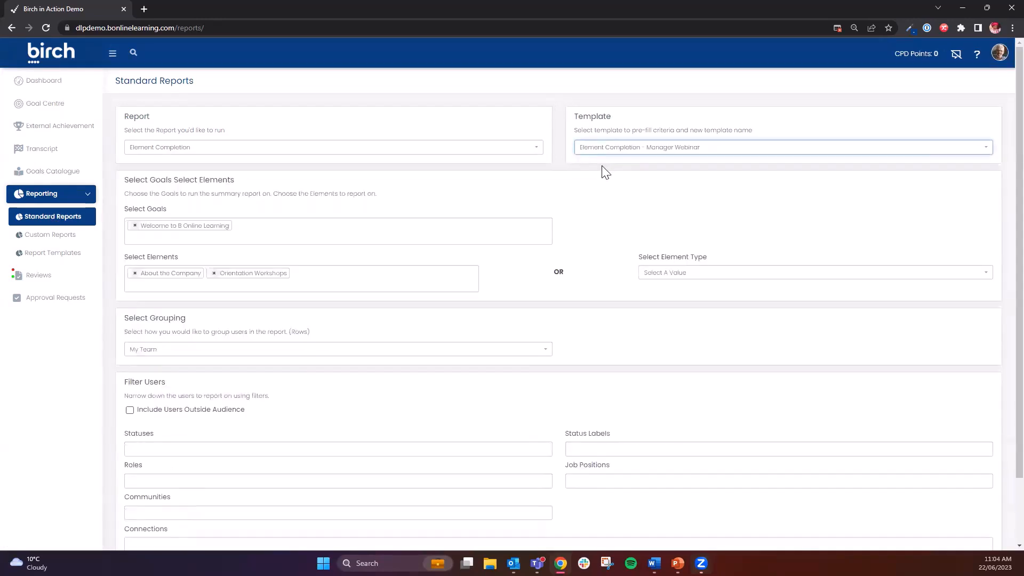
scroll(256, 373, down, 3)
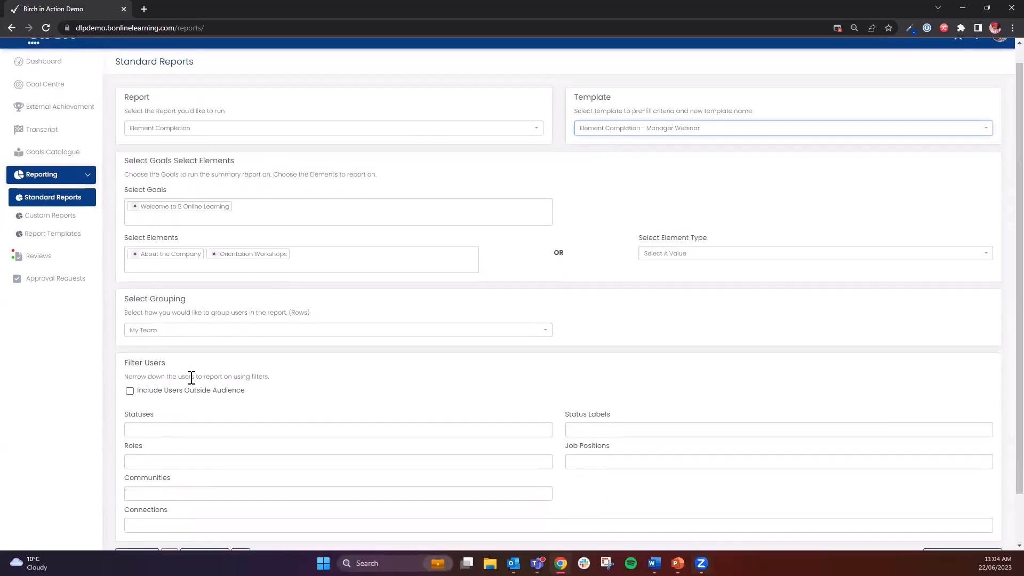
click(130, 500)
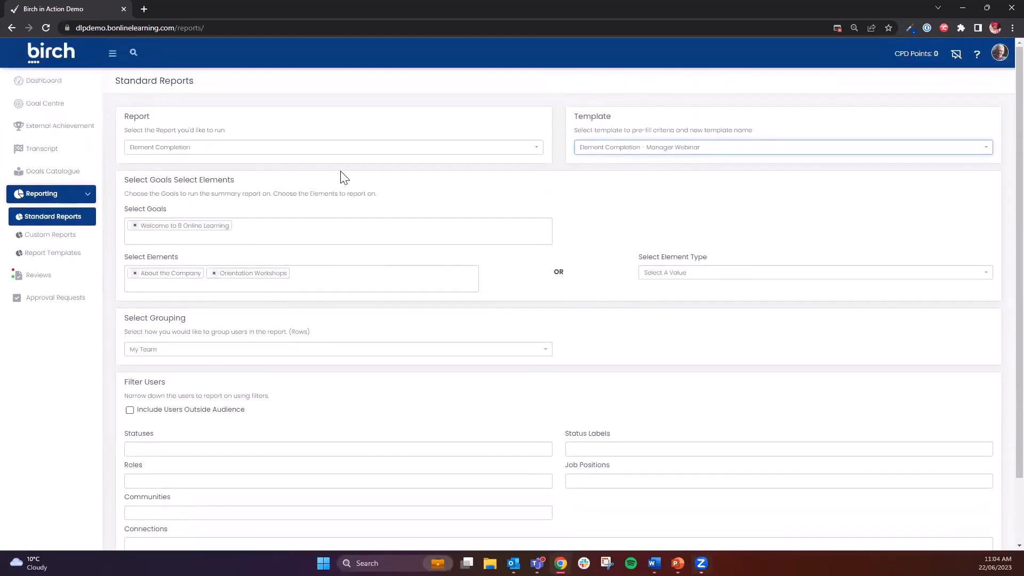
- List the report templates 25 per page and view the Element Completed Isolated - Manager Webinar report
click(54, 262)
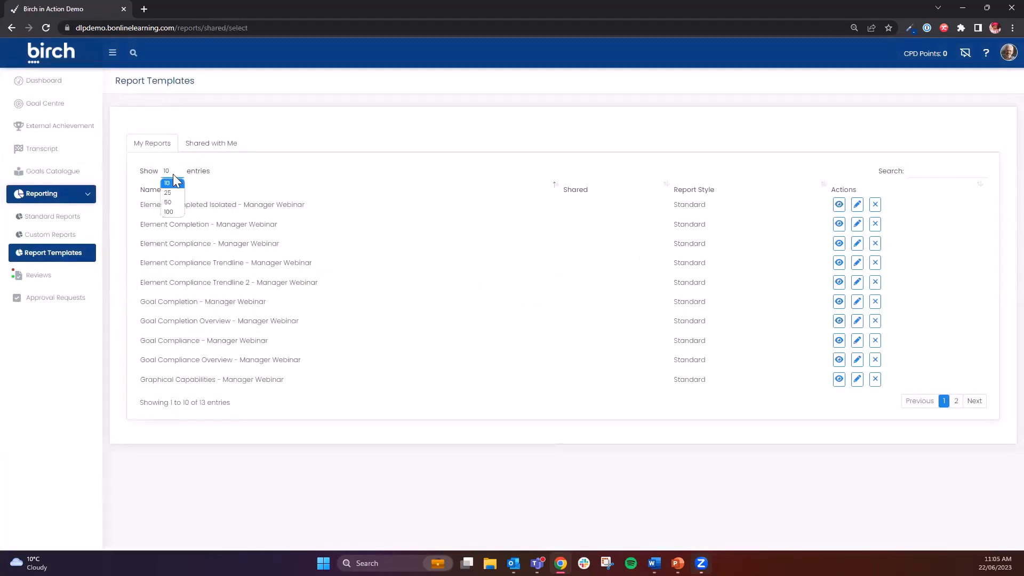
click(171, 194)
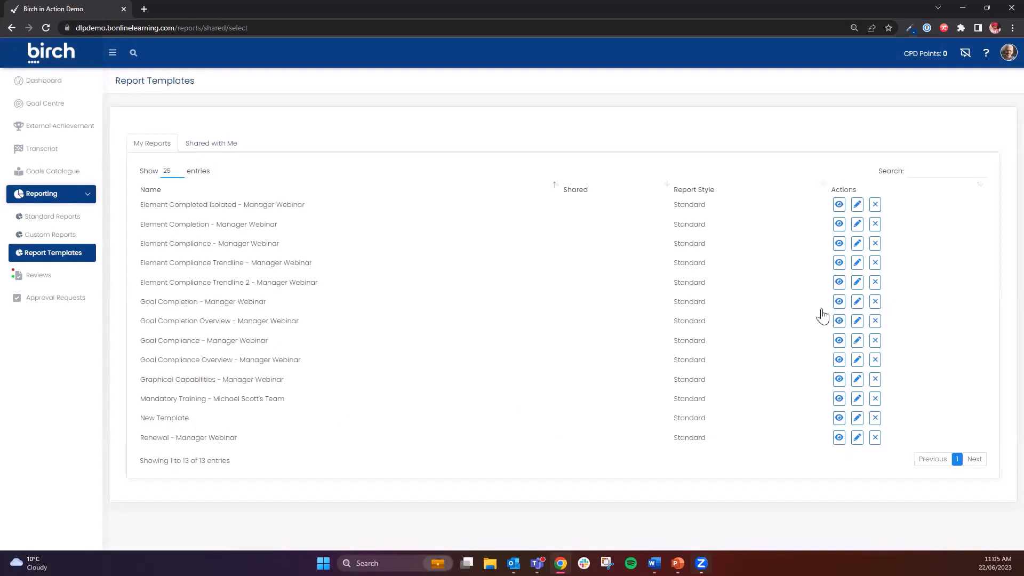
click(840, 209)
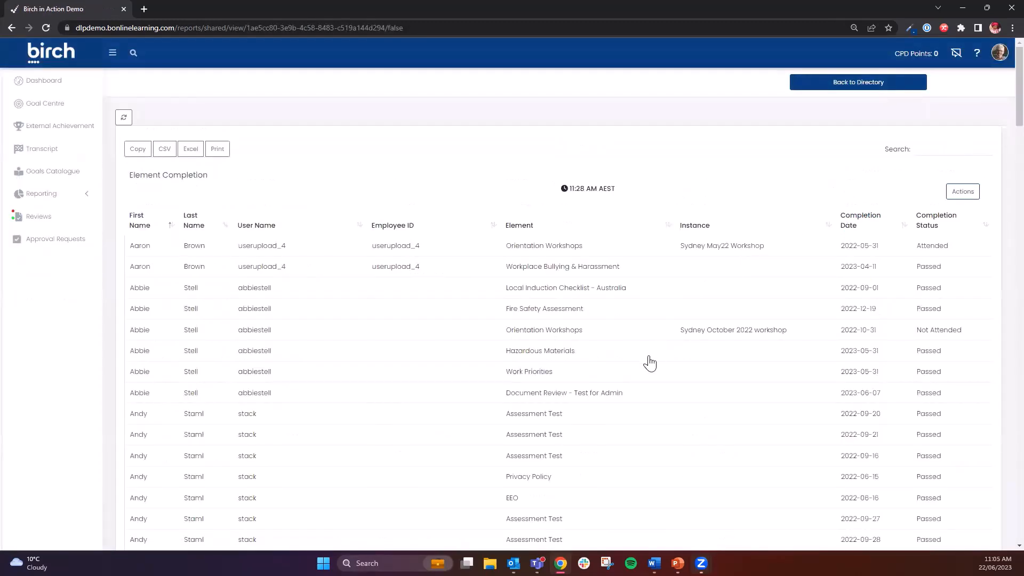
scroll(451, 344, down, 4)
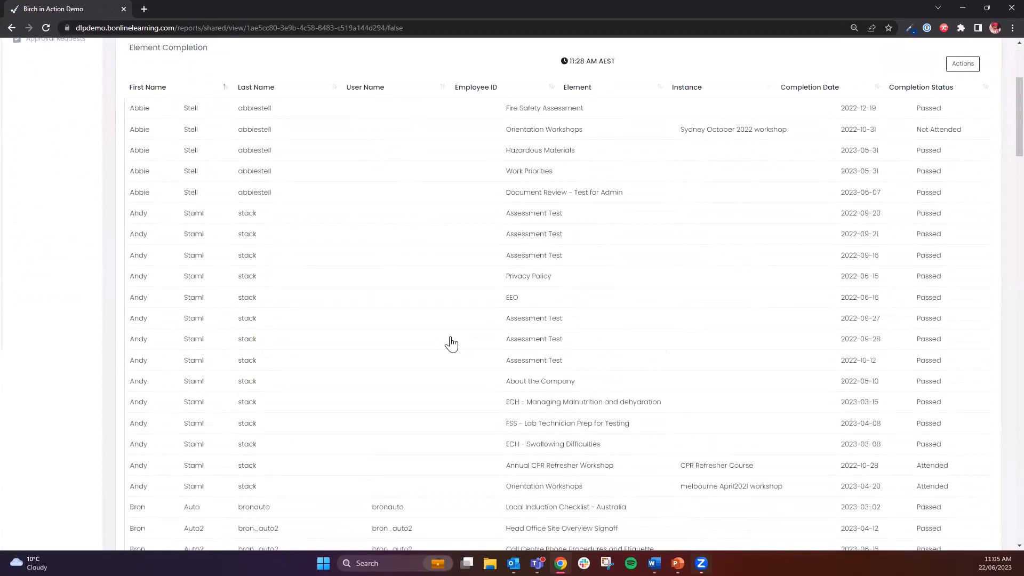
scroll(451, 344, up, 4)
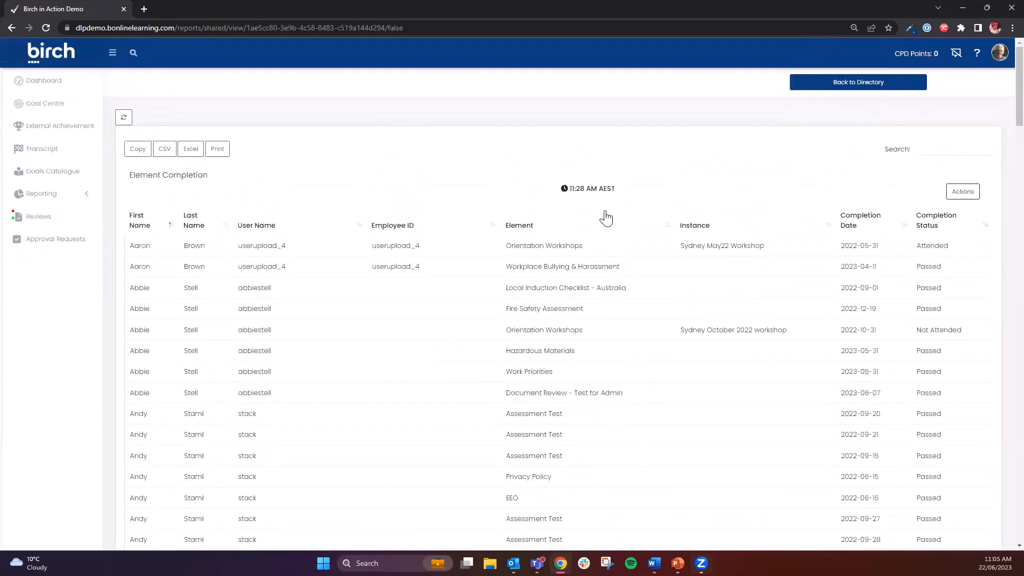
- Refresh the data of the open template report and return to the report templates directory
click(125, 120)
click(83, 202)
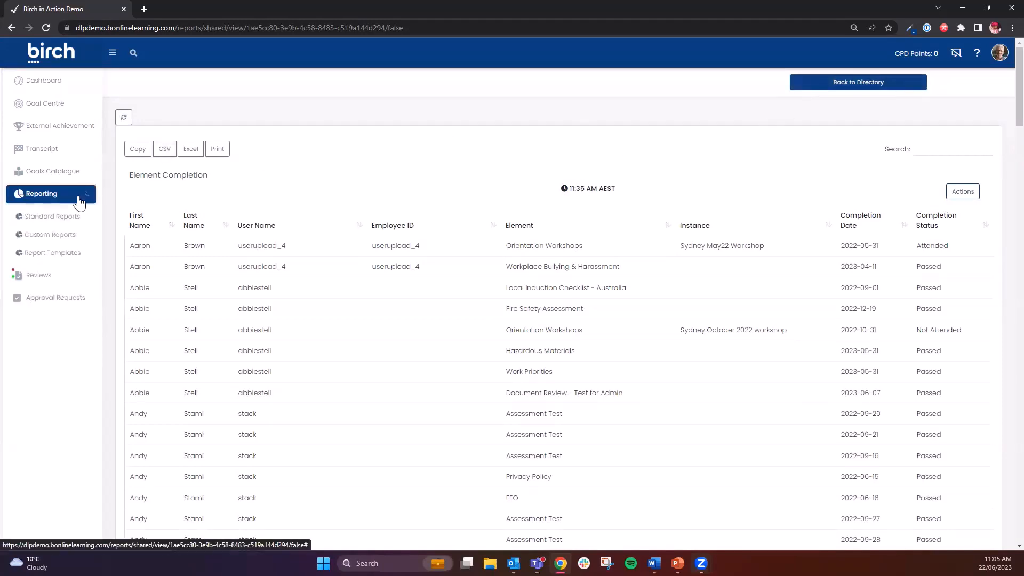
click(791, 87)
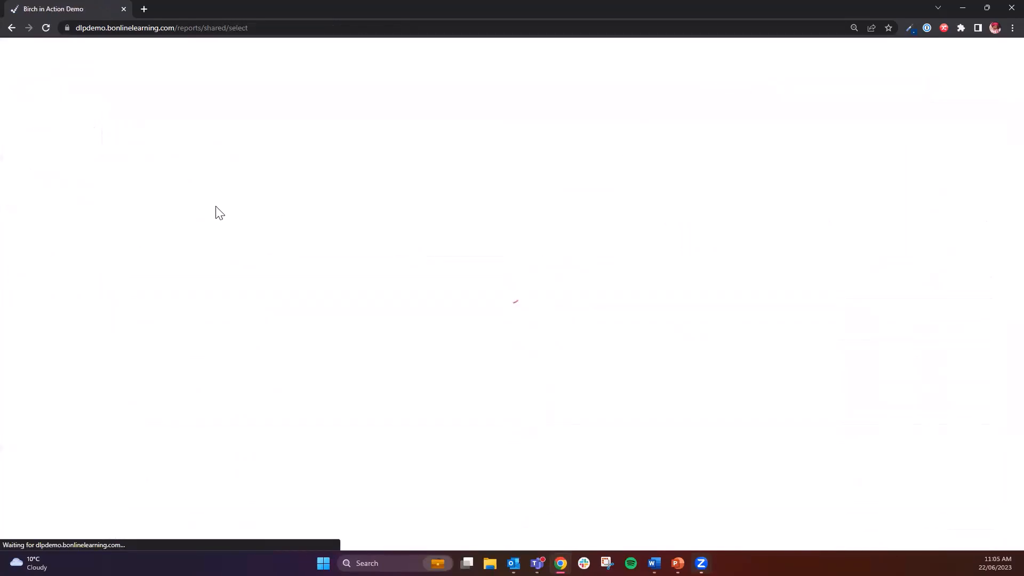
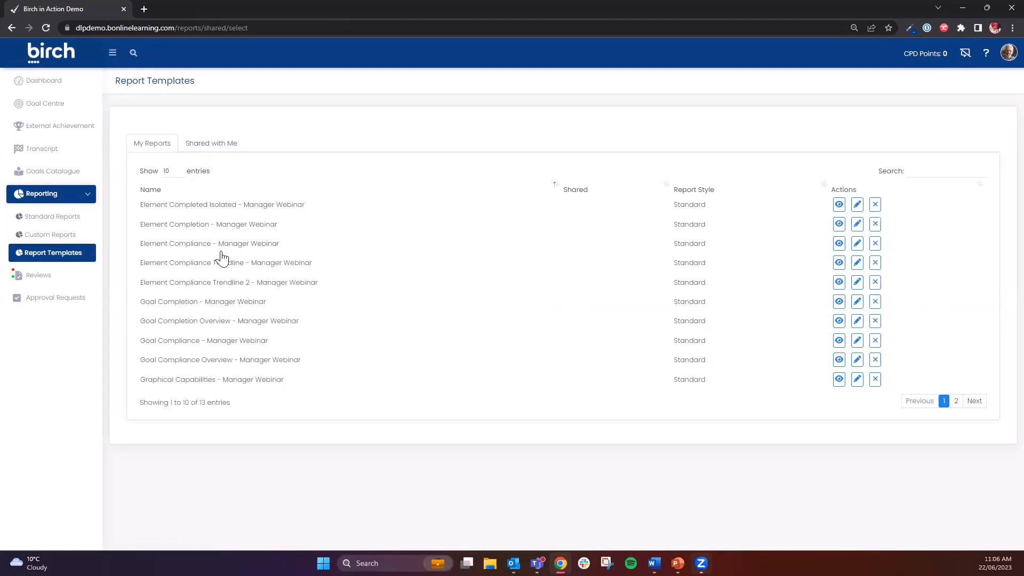
- Open the Event Report - Manager Webinar from the templates shared with me, refresh it and examine its event instances
click(220, 152)
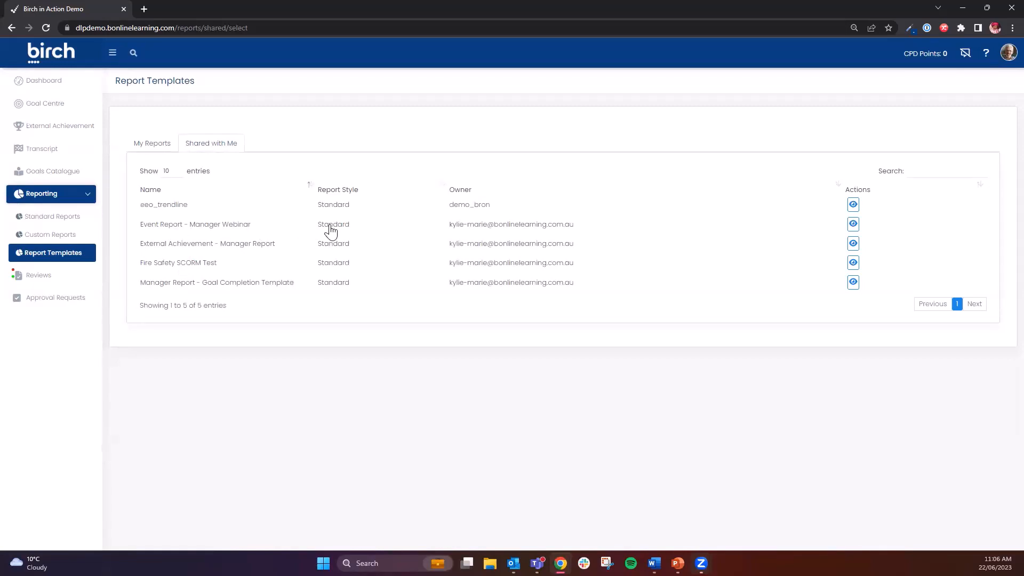
click(853, 224)
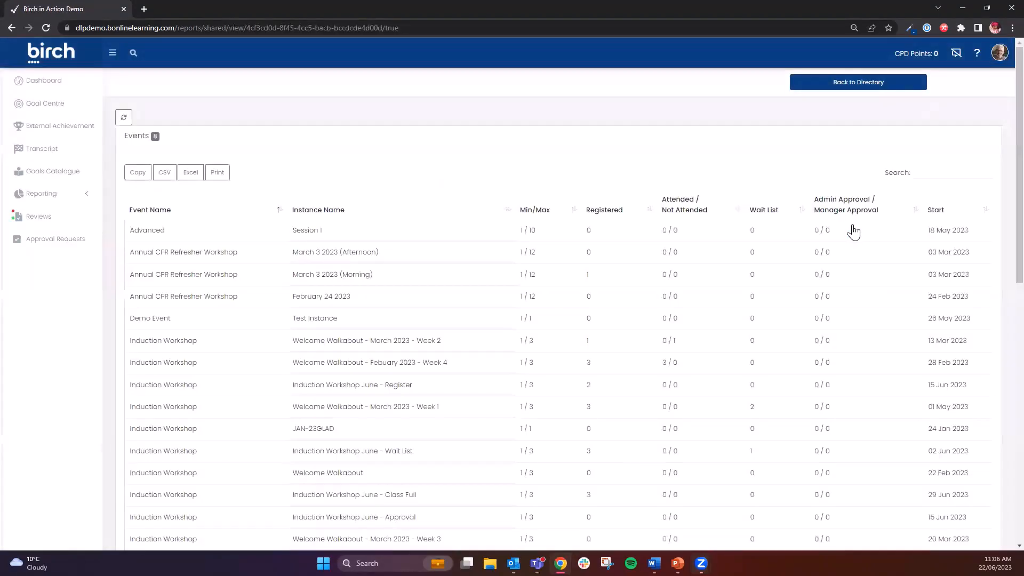
click(122, 119)
scroll(469, 230, down, 2)
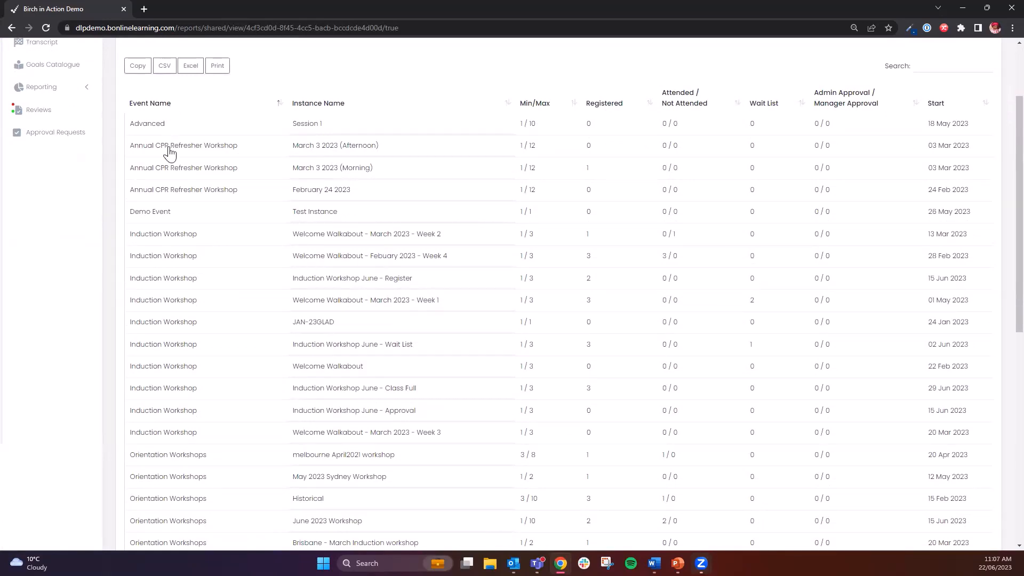
scroll(362, 321, up, 2)
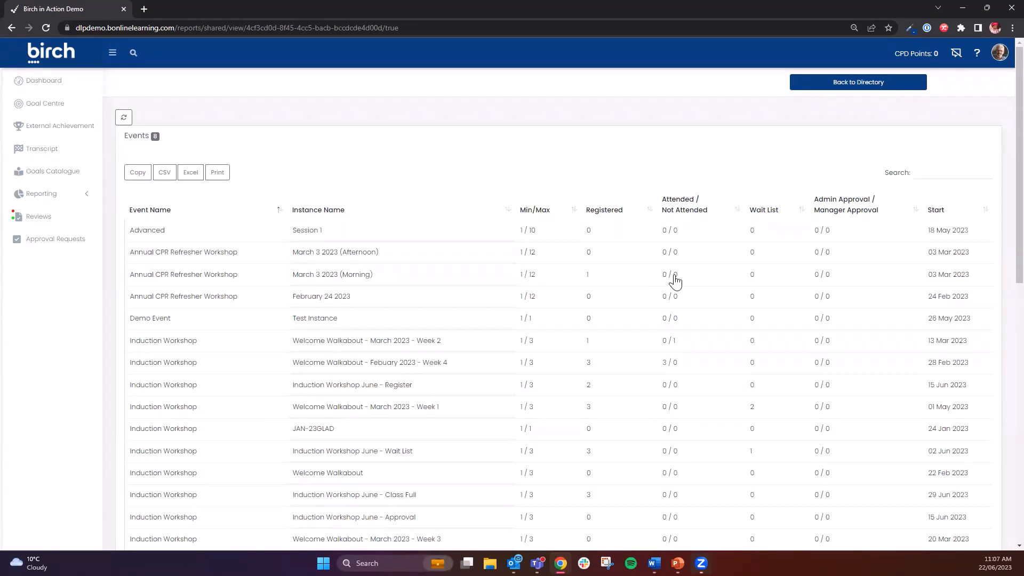
scroll(331, 323, down, 3)
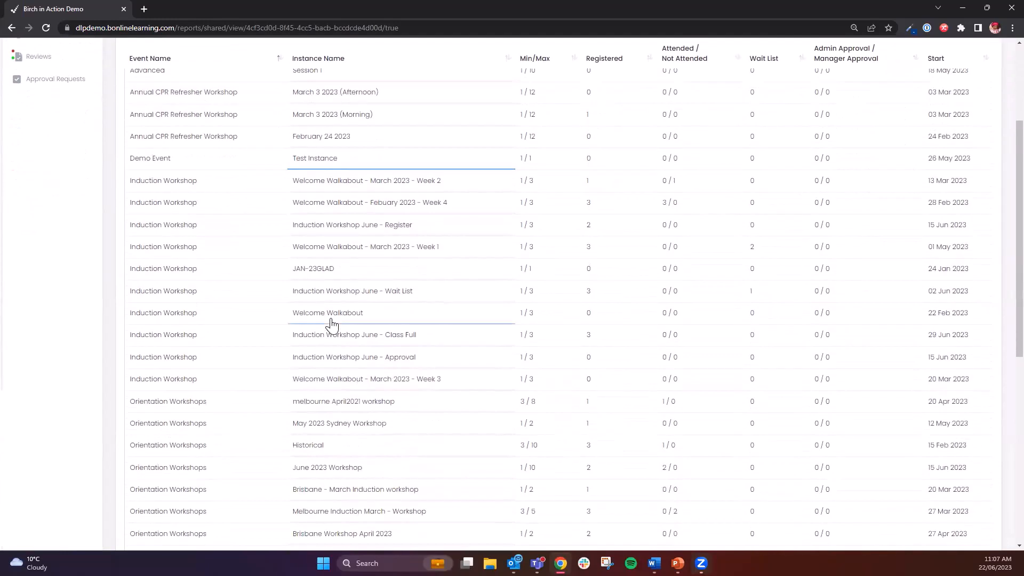
scroll(338, 324, down, 3)
scroll(416, 357, up, 6)
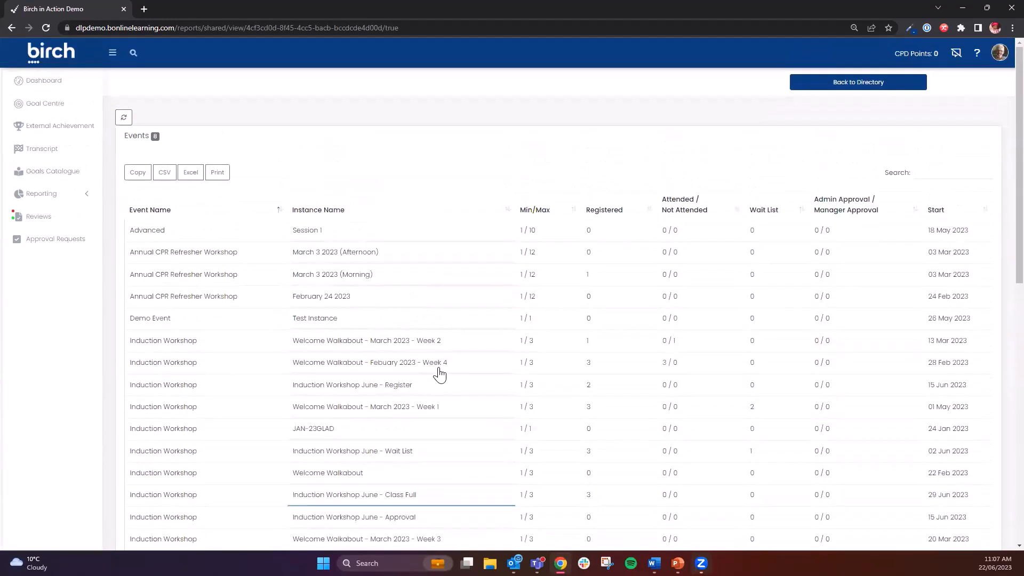
- Return to the templates shared with me and view the trend chart of the eeo_trendline report
click(837, 94)
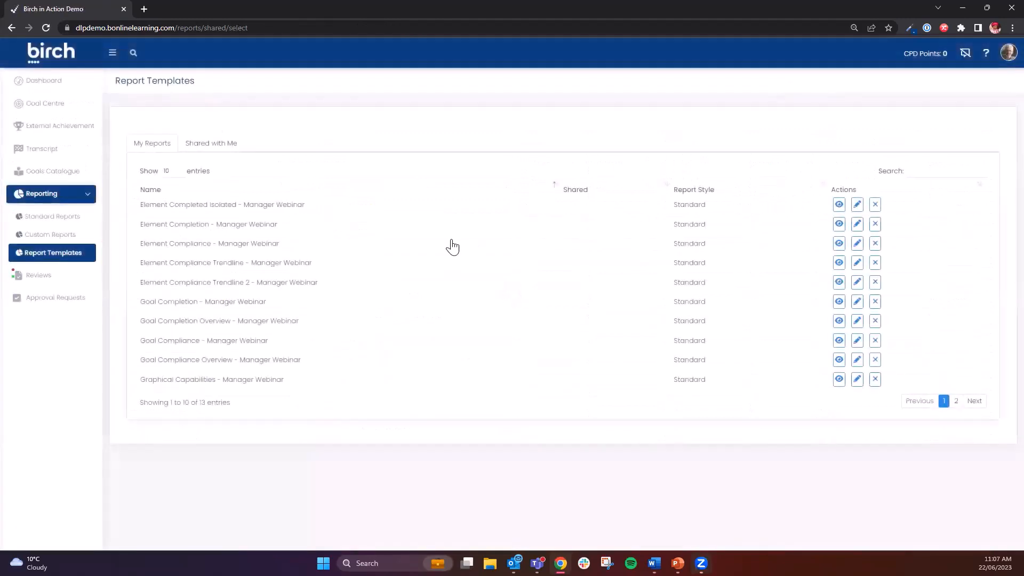
click(215, 145)
click(210, 144)
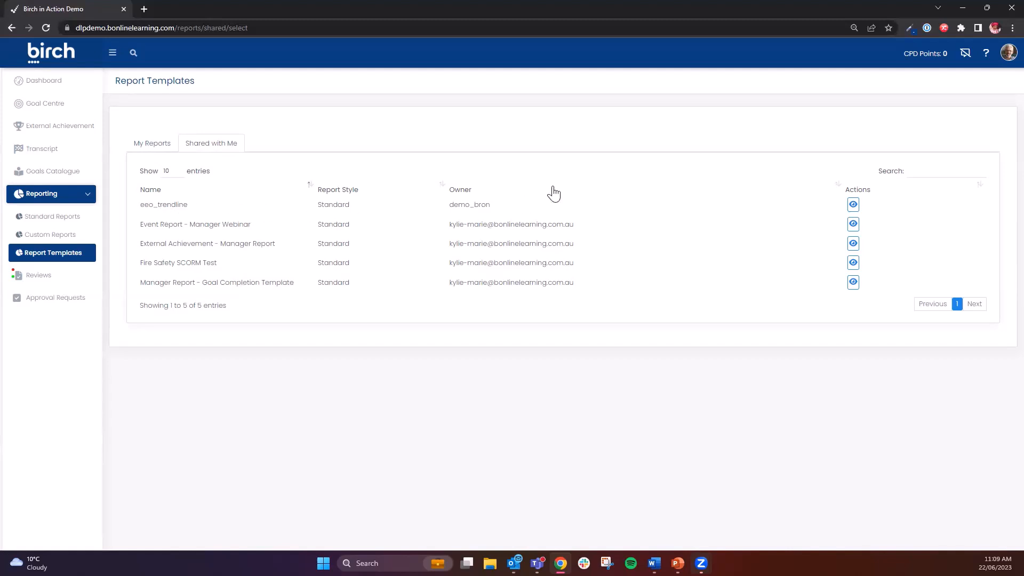
click(853, 206)
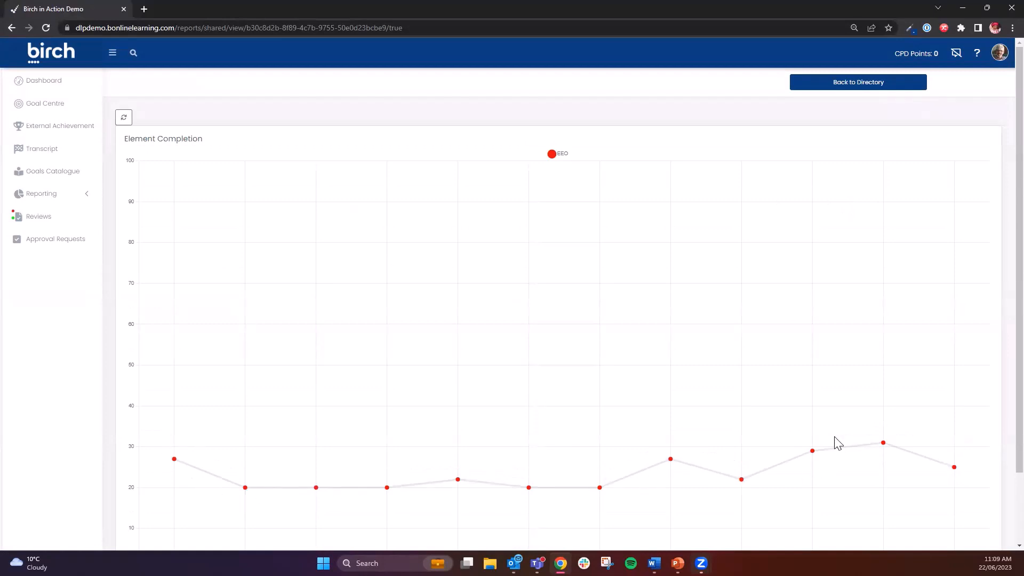
scroll(836, 427, down, 2)
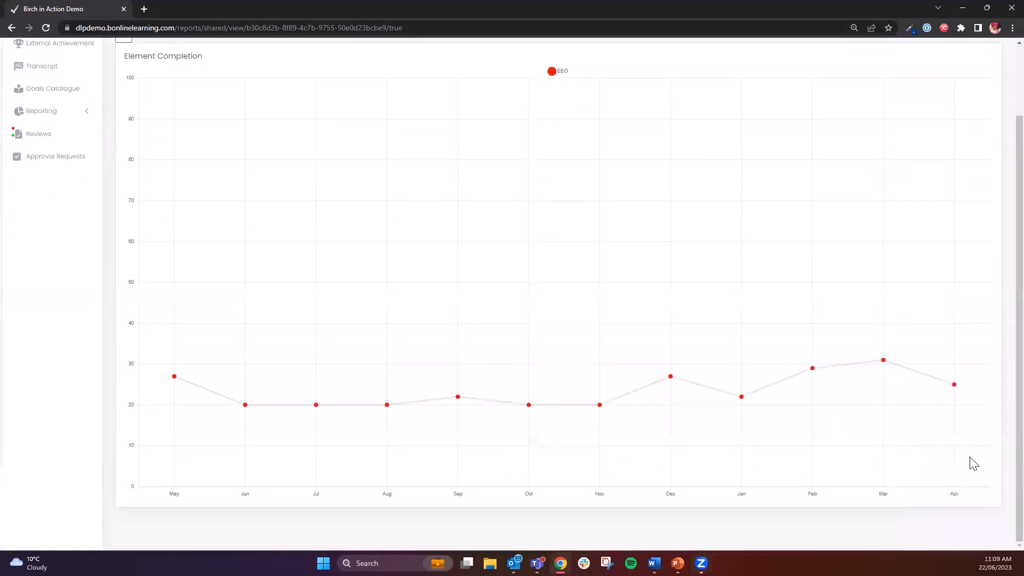